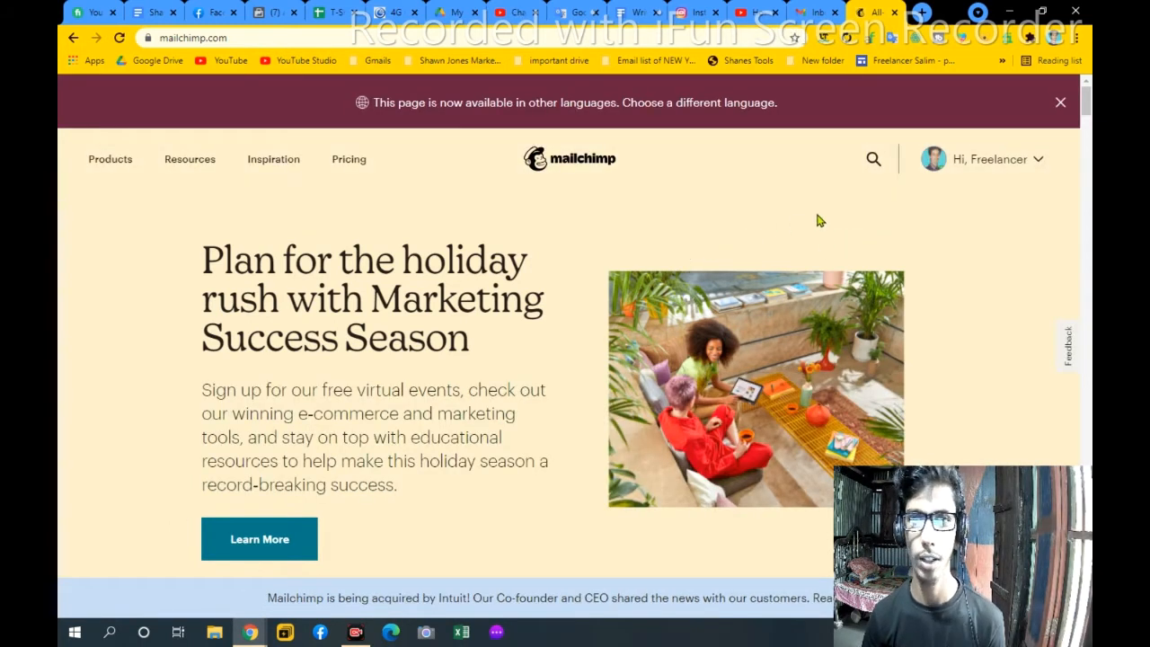
Open the account dashboard, list all contacts in the RS Freelancing audience and export the audience
{"action": "mouse_move", "coordinate": [1044, 174]}
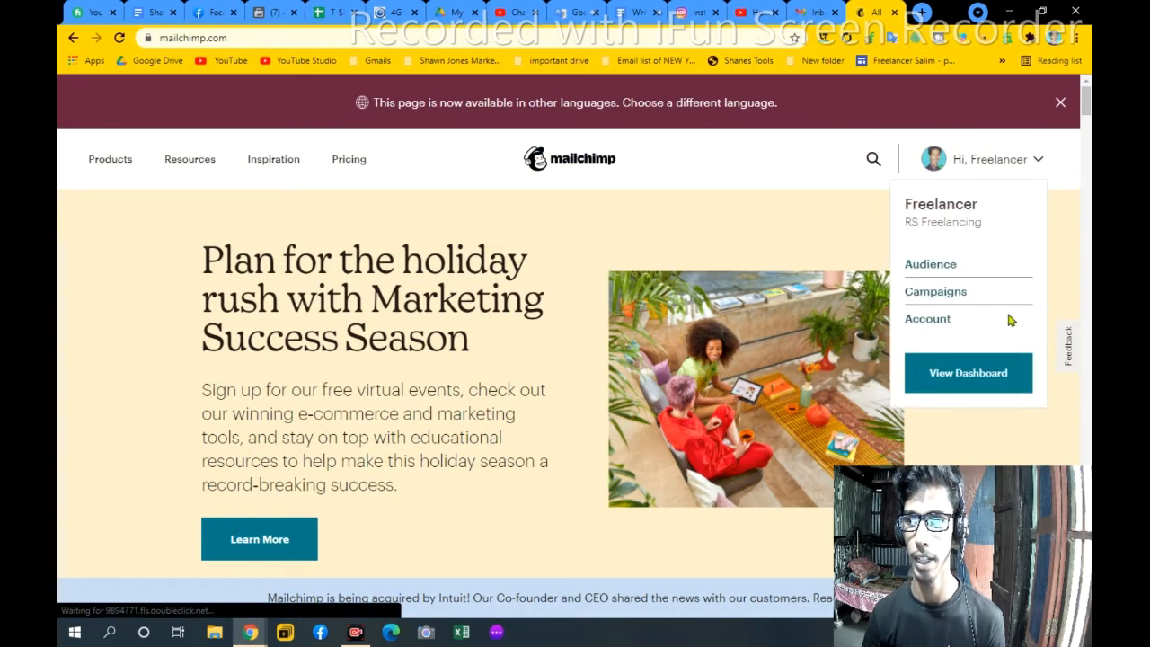
{"action": "left_click", "coordinate": [957, 382]}
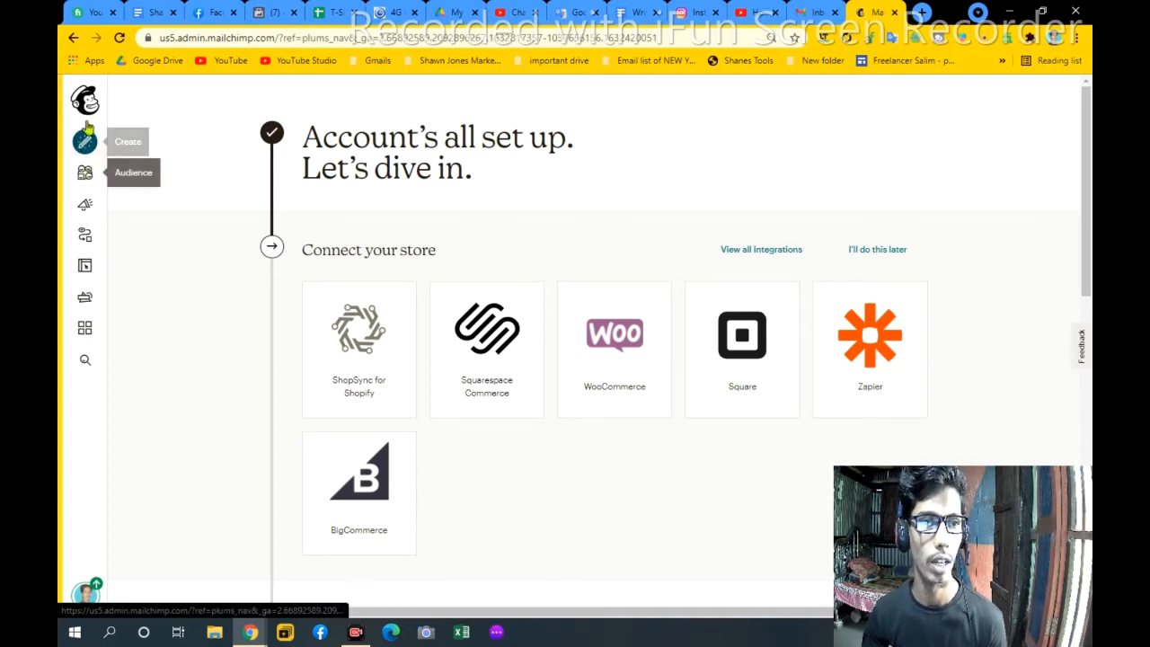
{"action": "left_click", "coordinate": [86, 178]}
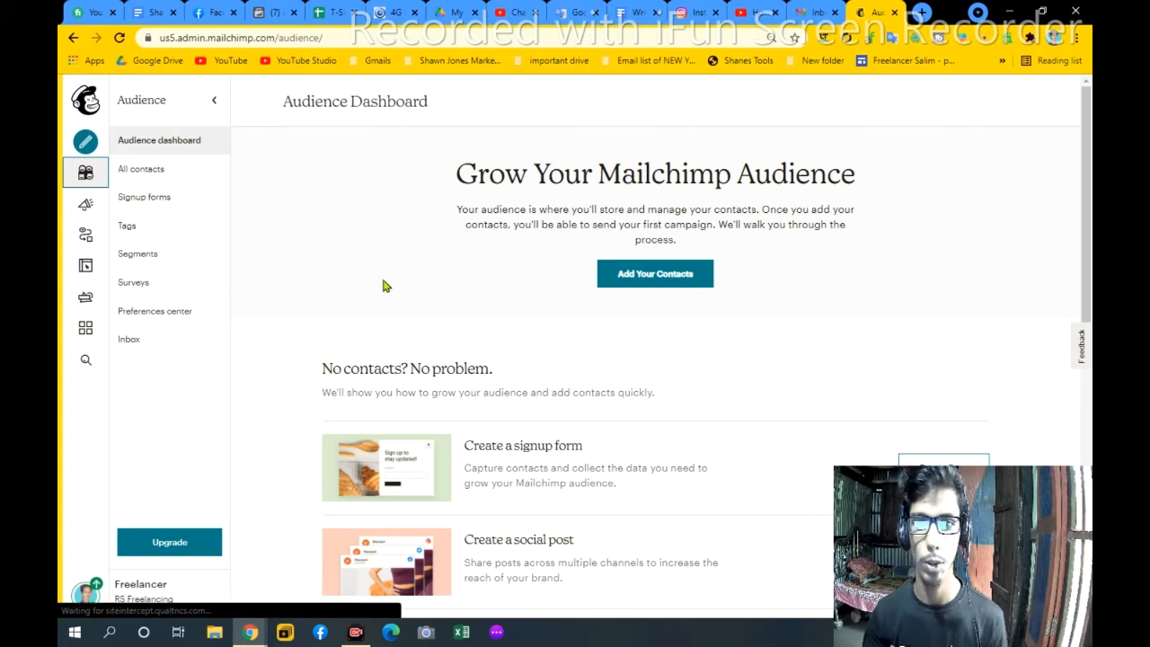
{"action": "left_click", "coordinate": [158, 177]}
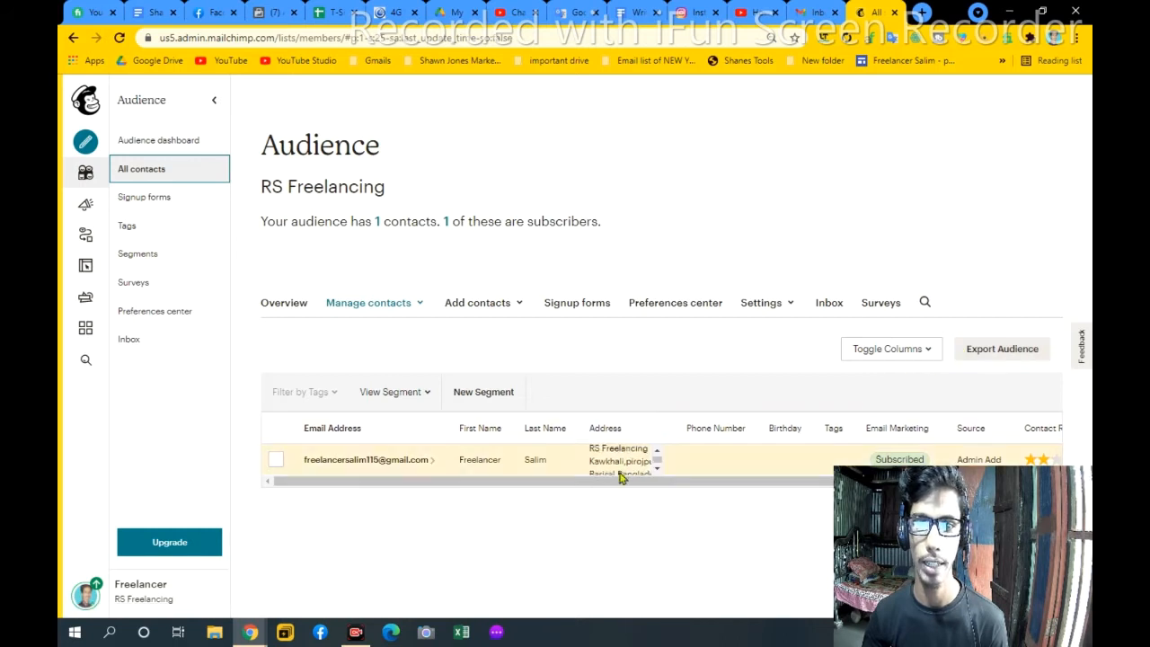
{"action": "scroll", "coordinate": [622, 467], "scroll_direction": "down", "scroll_amount": 1}
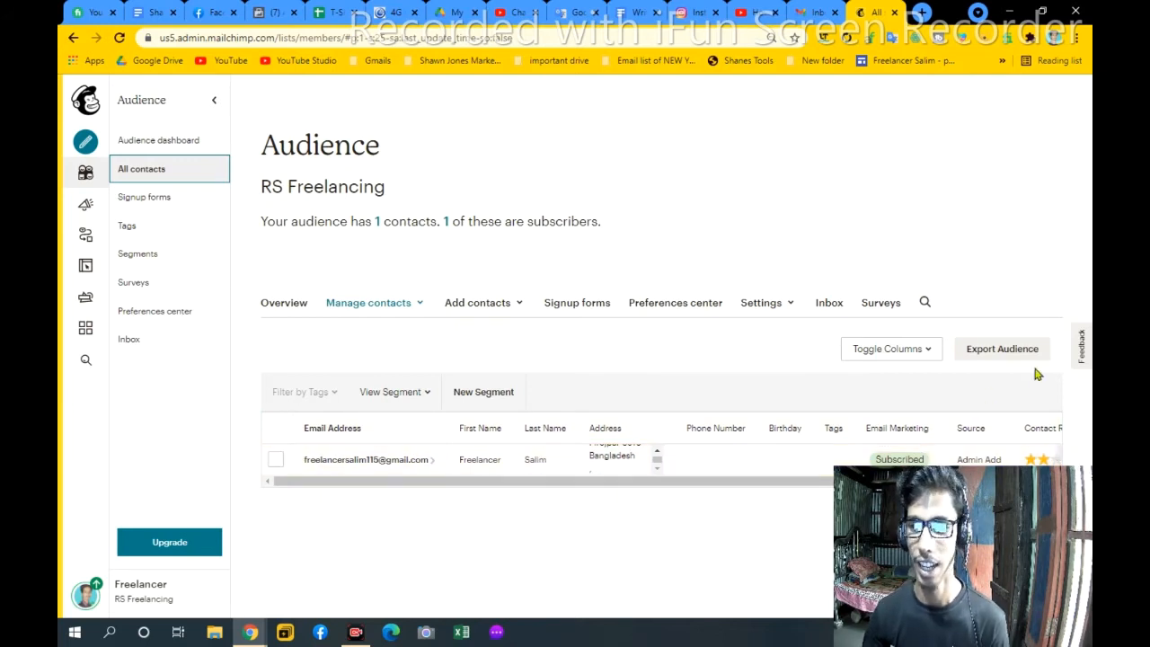
{"action": "left_click", "coordinate": [989, 356]}
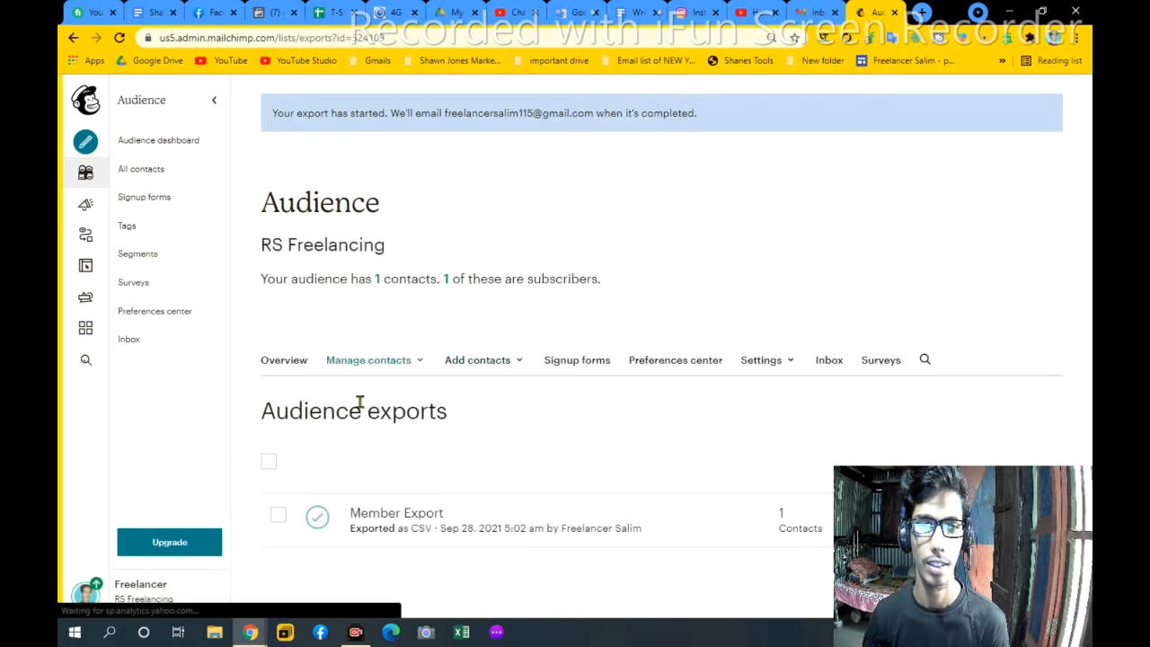
Start a contact import for the audience using the file upload method
{"action": "left_click", "coordinate": [476, 362]}
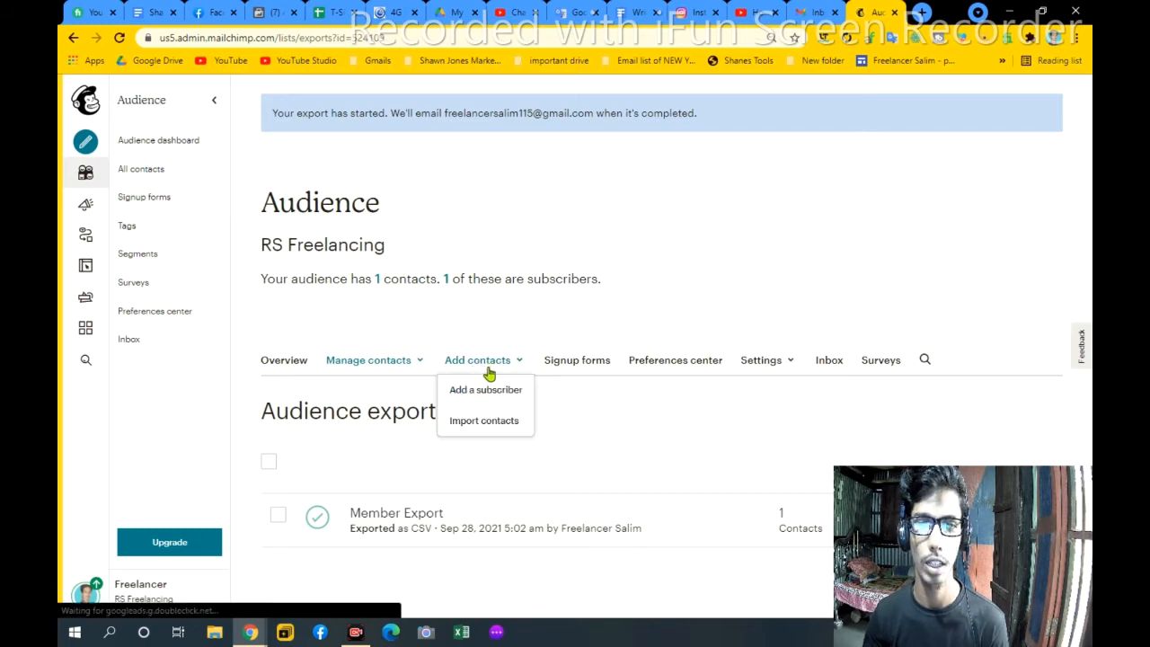
{"action": "left_click", "coordinate": [477, 423]}
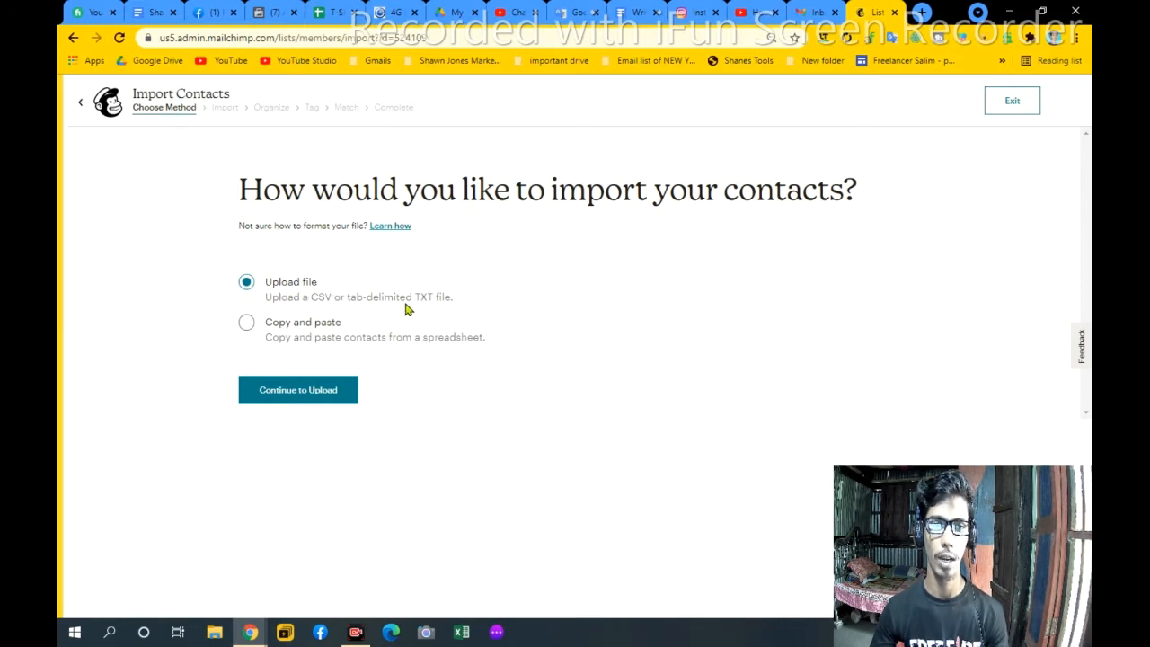
{"action": "left_click", "coordinate": [325, 390]}
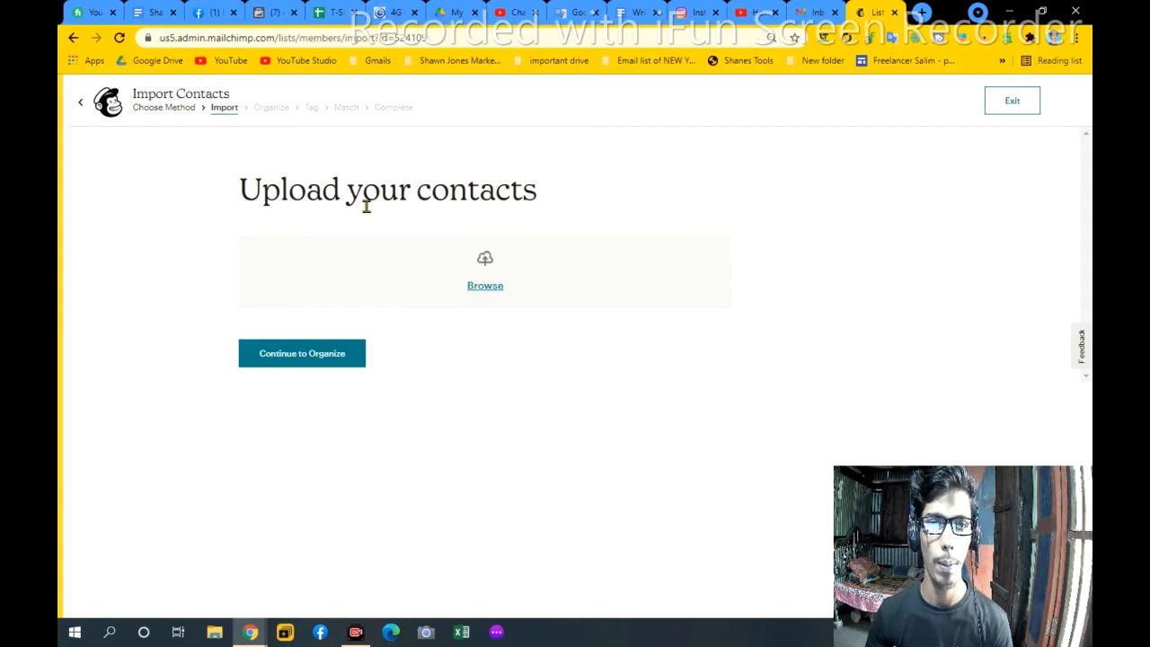
Upload the CSV Email-list-of-New-York-_-New-Jersey-Travel-agencies-_1_ from the New York Travel agencies folder on drive D and continue to organizing
{"action": "left_click", "coordinate": [475, 288]}
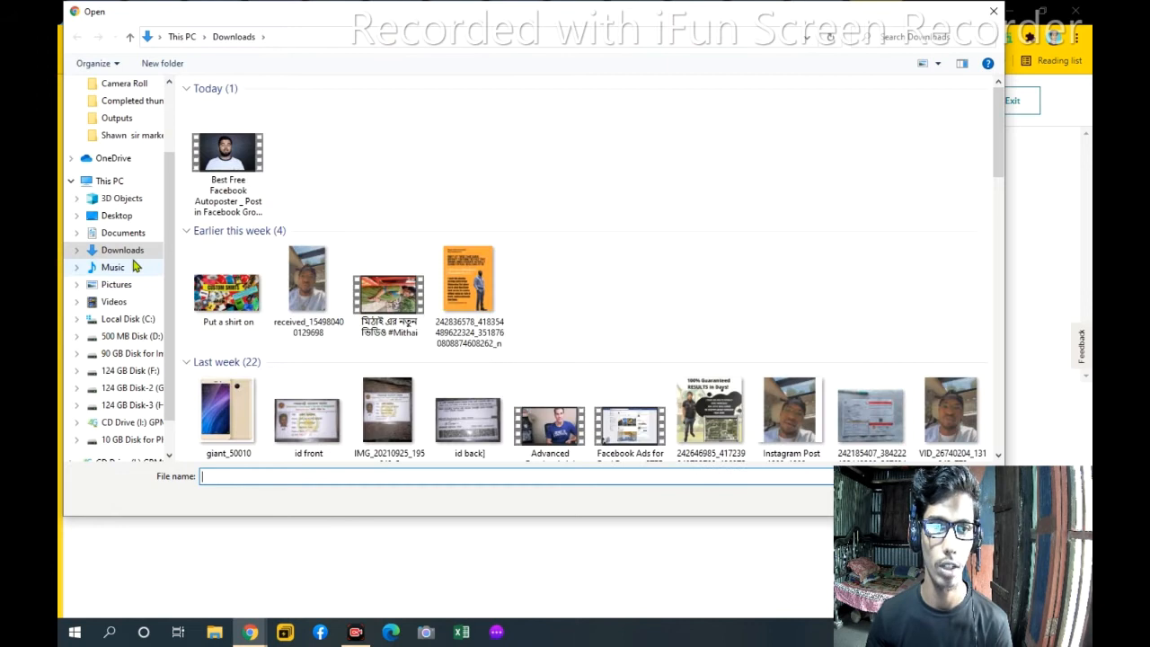
{"action": "left_click", "coordinate": [121, 336]}
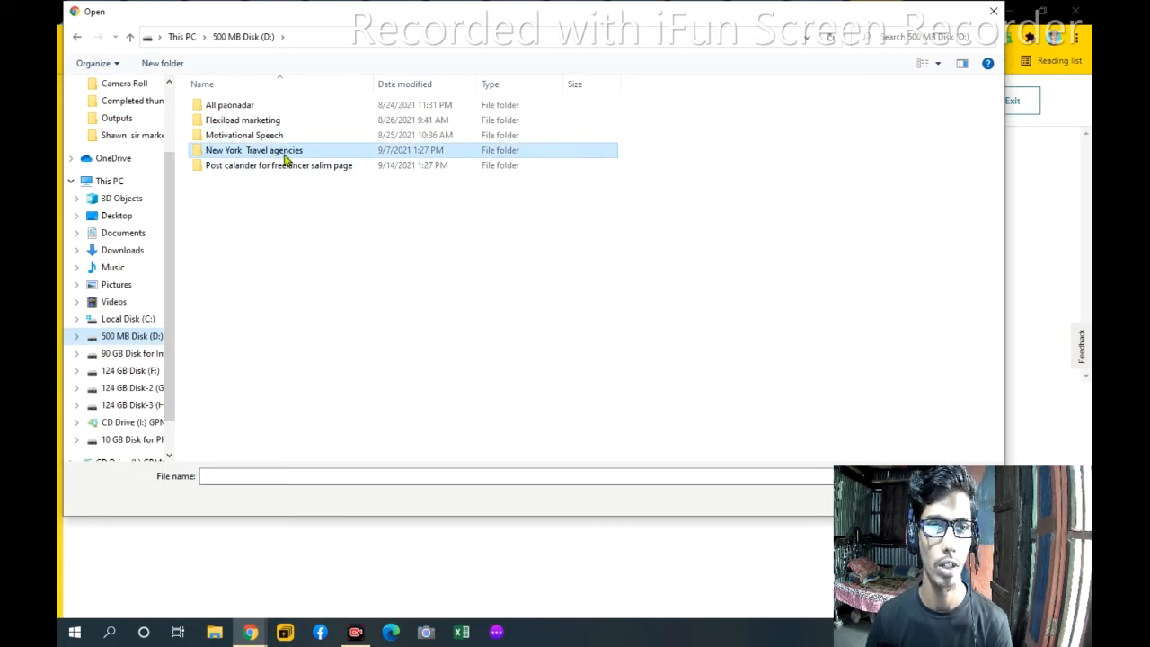
{"action": "double_click", "coordinate": [274, 152]}
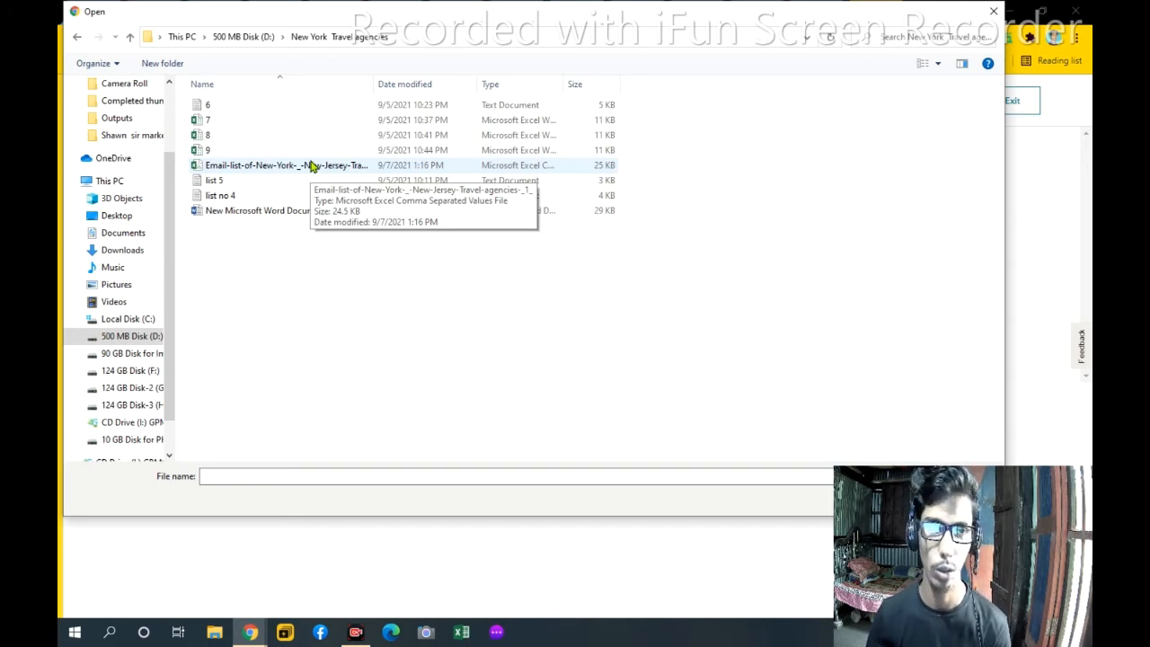
{"action": "double_click", "coordinate": [311, 166]}
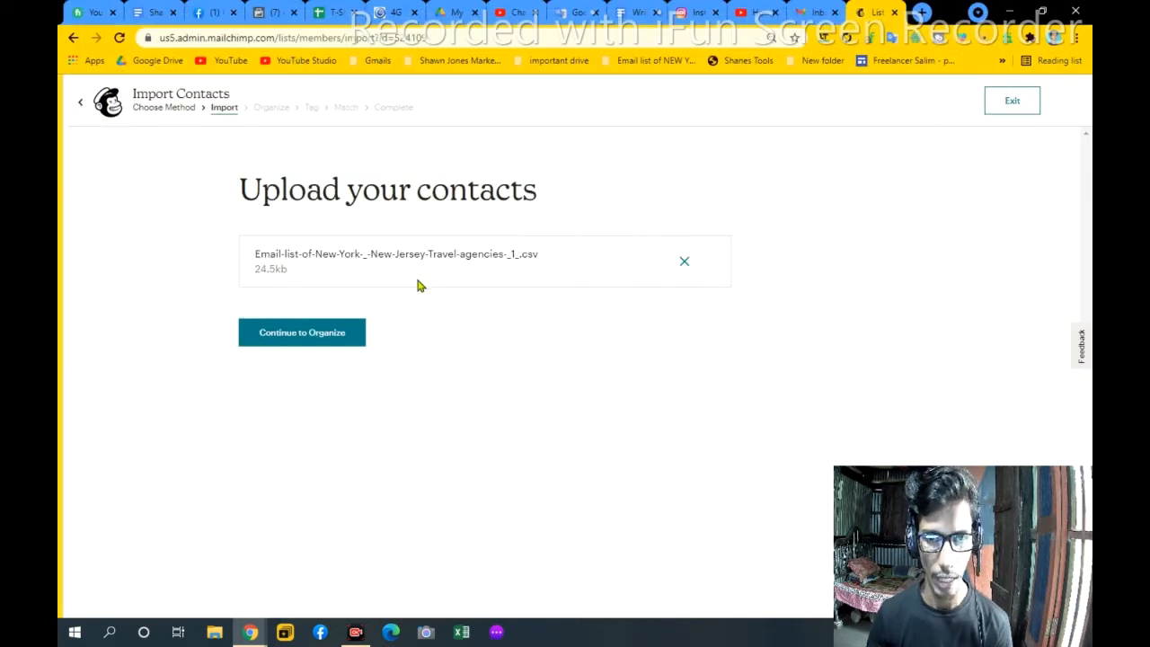
{"action": "left_click", "coordinate": [314, 336]}
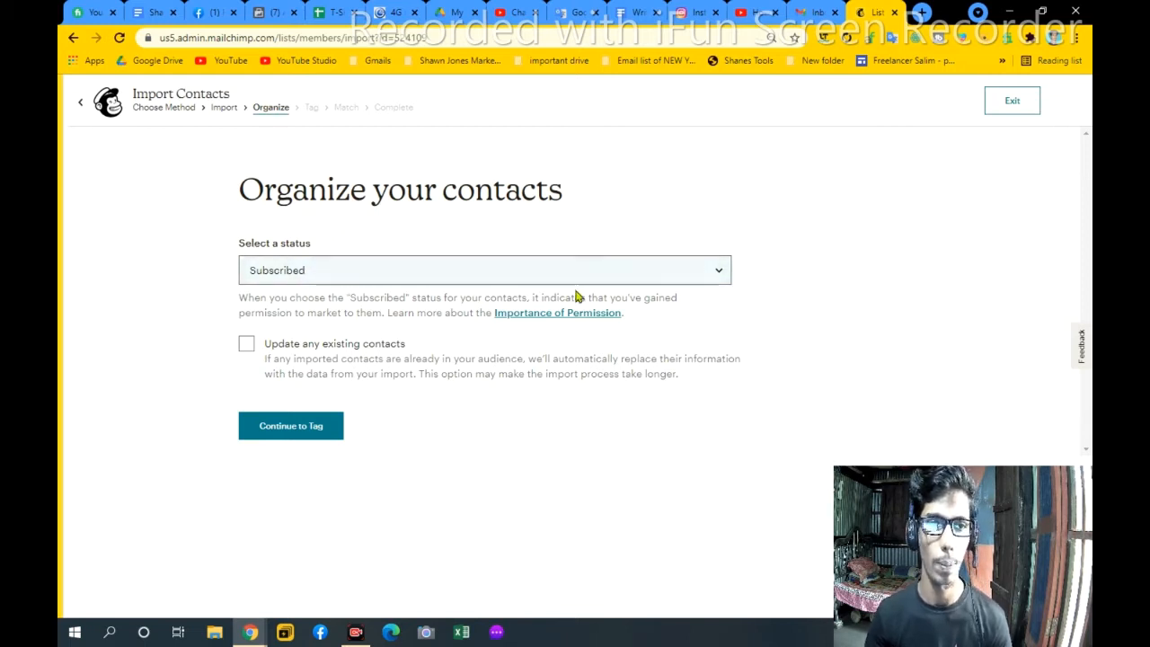
Set the imported contacts' status to Subscribed and continue to tagging
{"action": "left_click", "coordinate": [666, 273]}
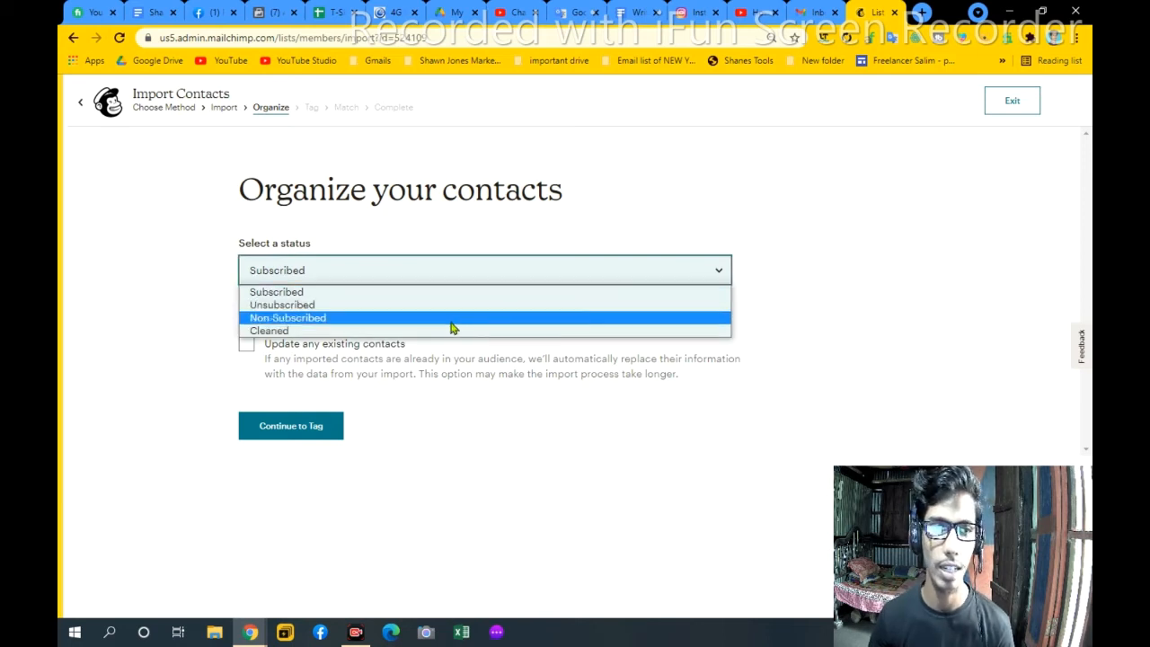
{"action": "left_click", "coordinate": [369, 297]}
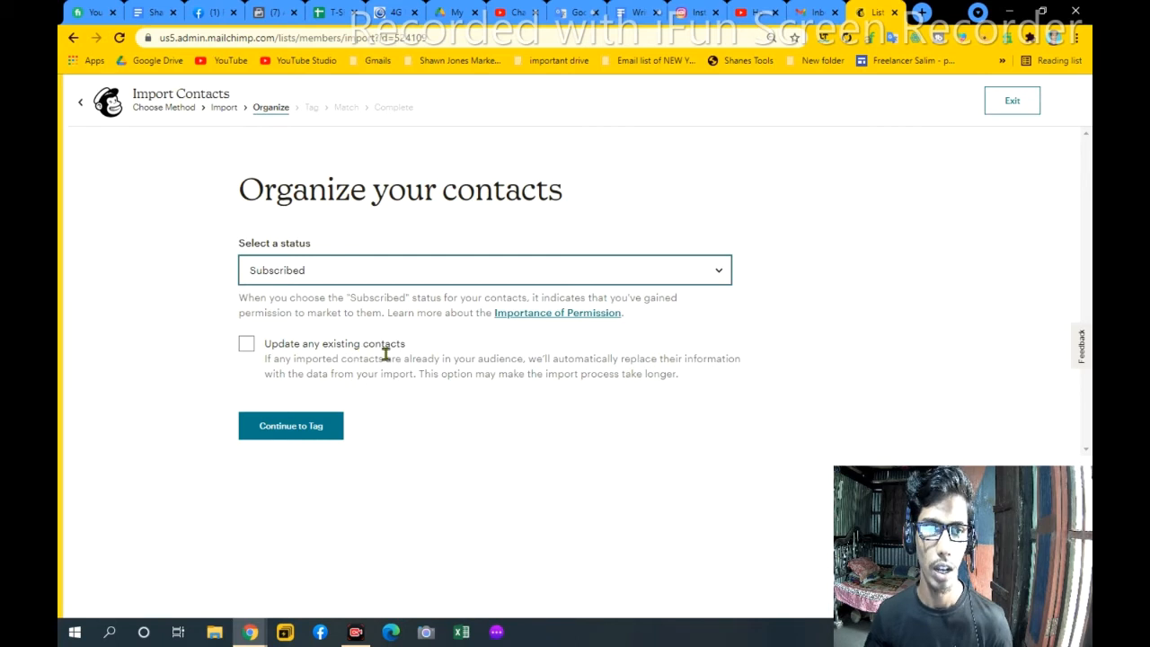
{"action": "left_click", "coordinate": [286, 428]}
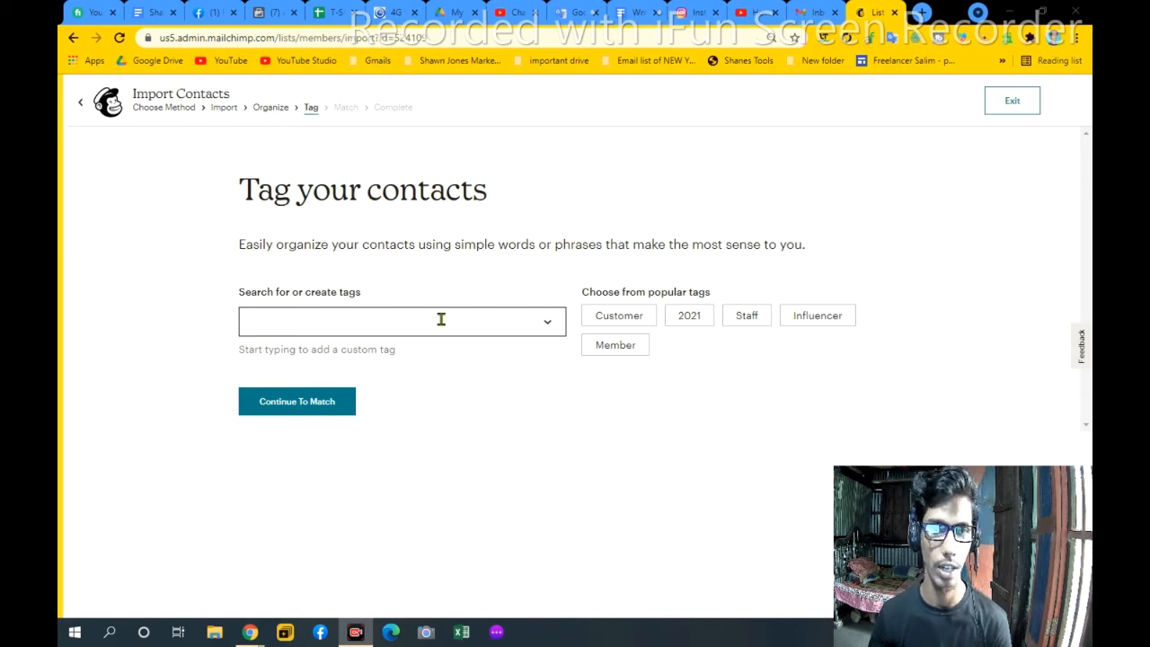
Enter "Travel agencies of NJ" as a custom tag for the imported contacts
{"action": "left_click", "coordinate": [344, 320]}
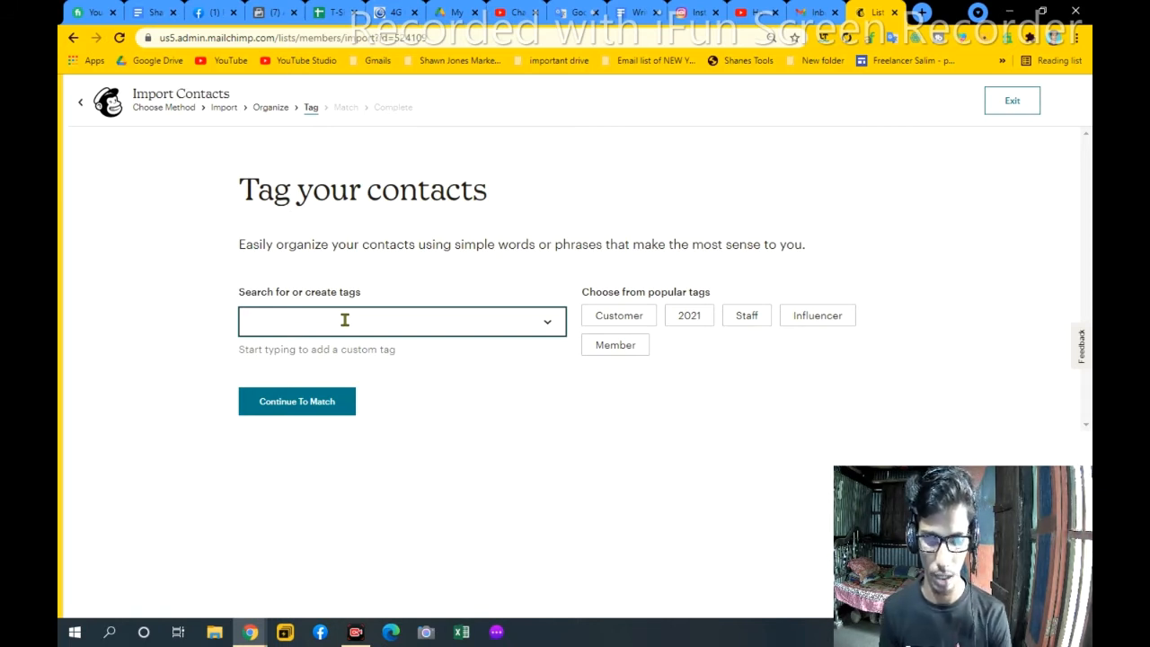
{"action": "type", "text": "t"}
{"action": "key", "text": "BackSpace"}
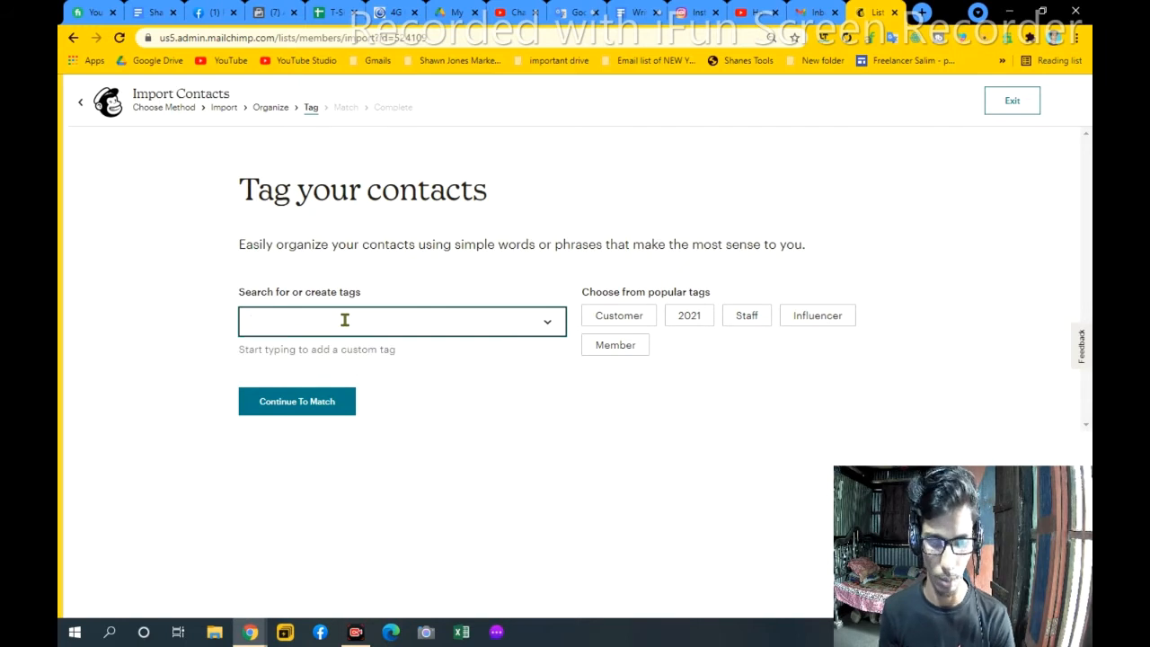
{"action": "type", "text": "Travel agencies og"}
{"action": "key", "text": "BackSpace"}
{"action": "type", "text": "f "}
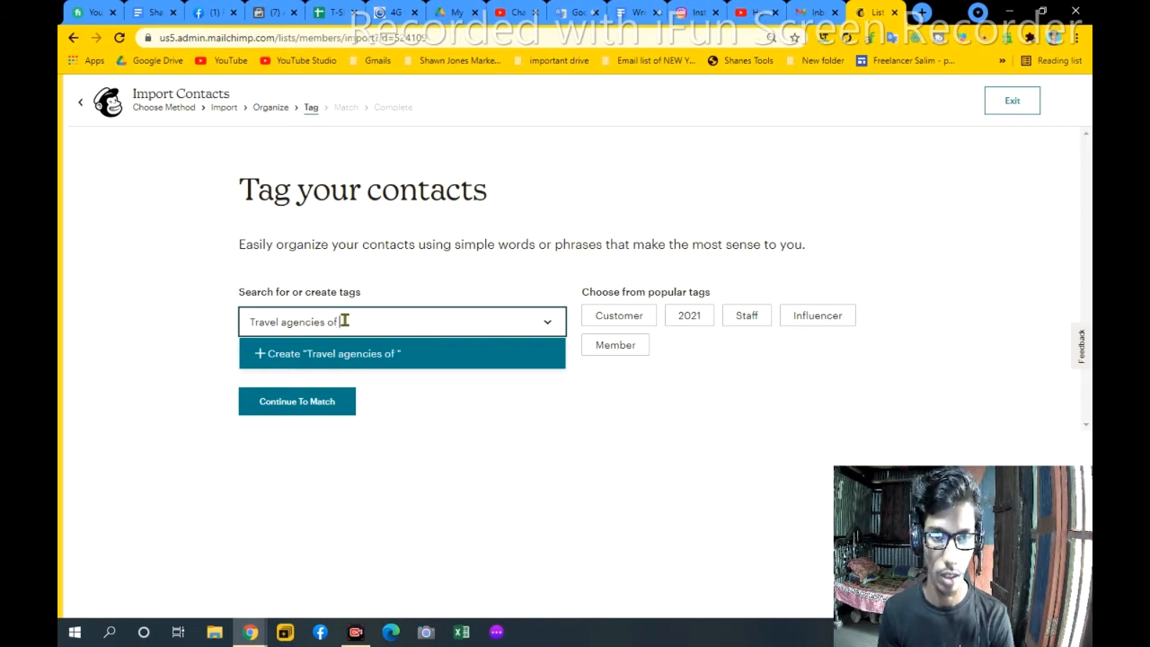
{"action": "type", "text": "NJ"}
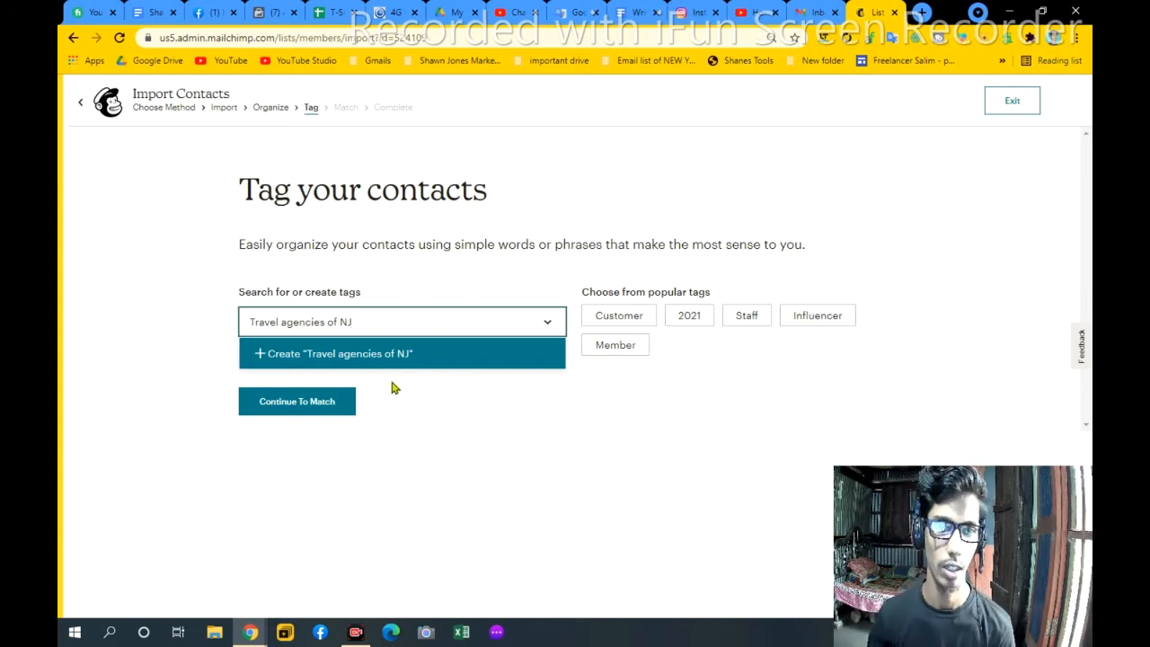
Continue to column matching, accept the Email Address match and complete the contact import
{"action": "left_click", "coordinate": [314, 412]}
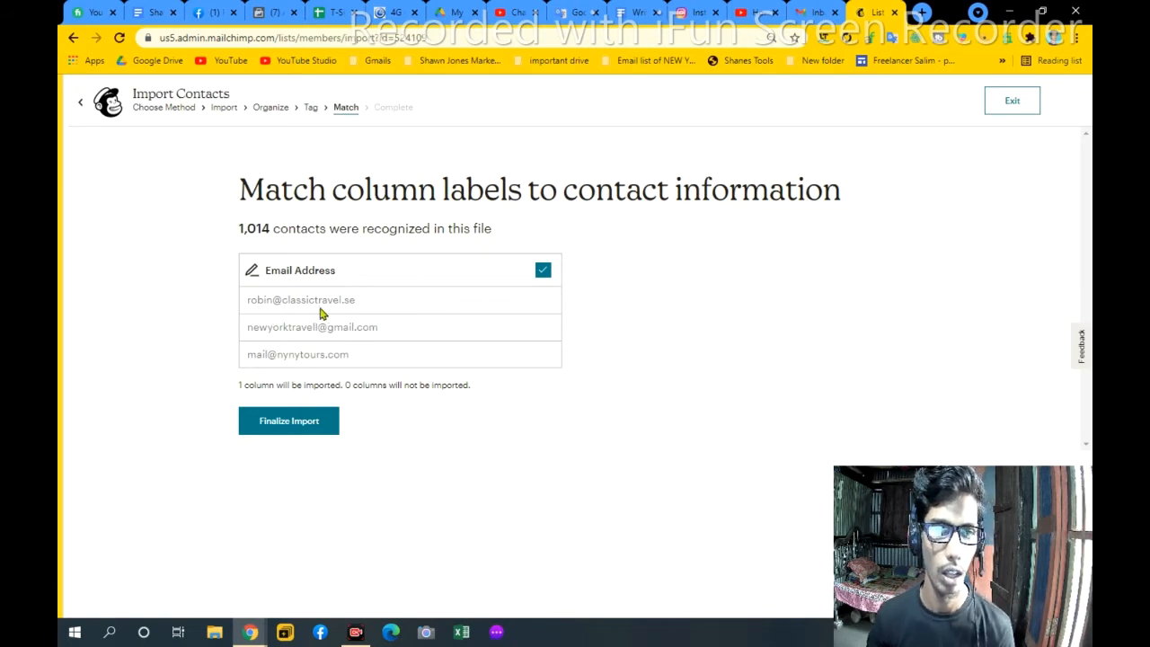
{"action": "left_click", "coordinate": [285, 431]}
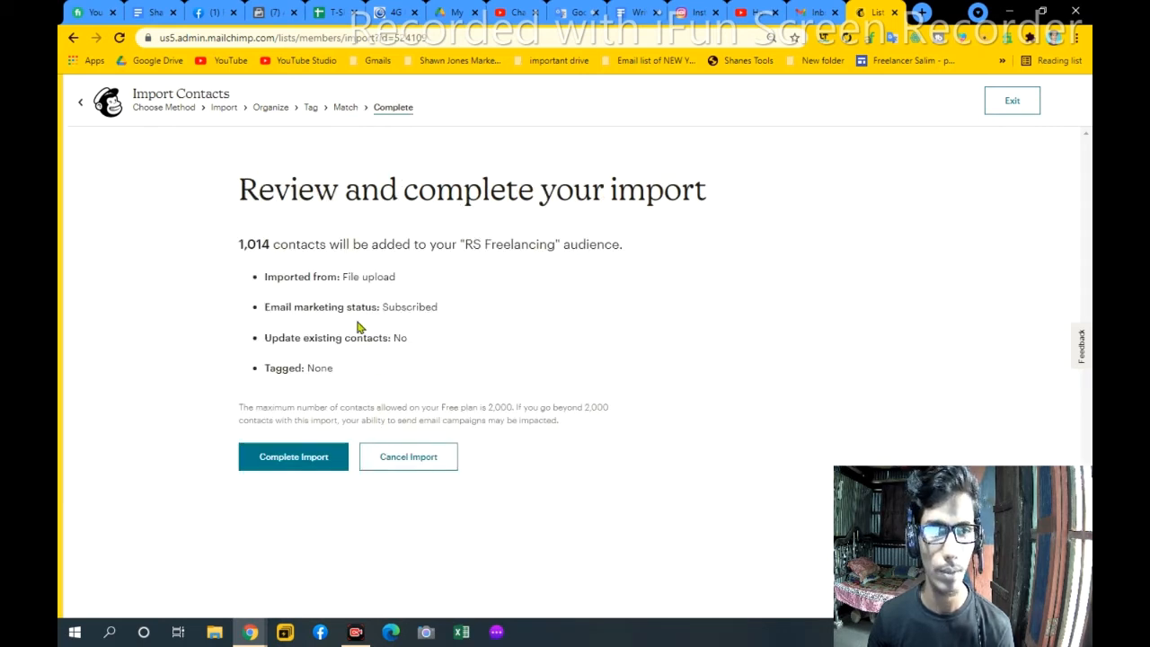
{"action": "left_click", "coordinate": [296, 457]}
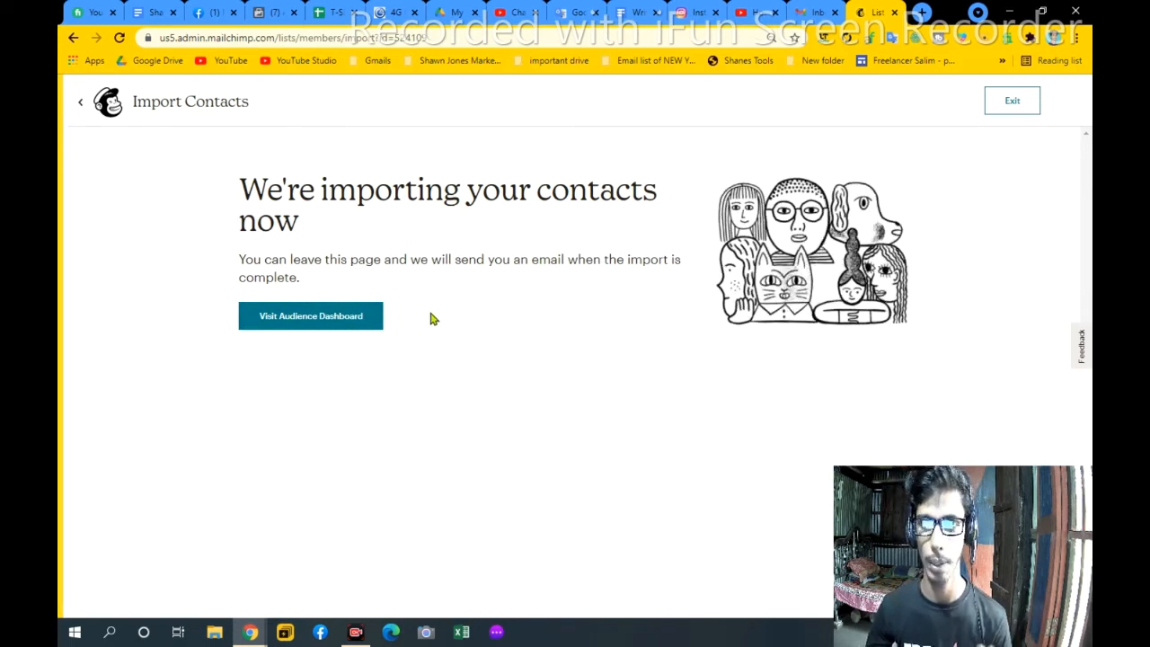
Return to the home dashboard and review the setup checklist, import activity and total audience
{"action": "left_click", "coordinate": [79, 106]}
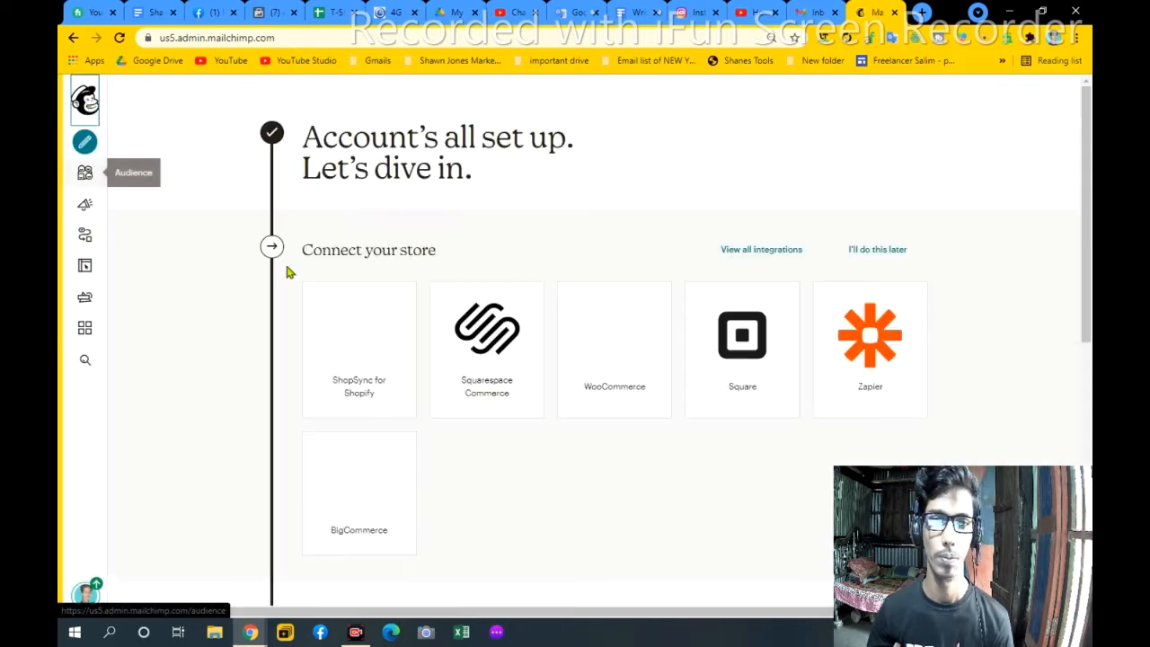
{"action": "scroll", "coordinate": [663, 414], "scroll_direction": "down", "scroll_amount": 5}
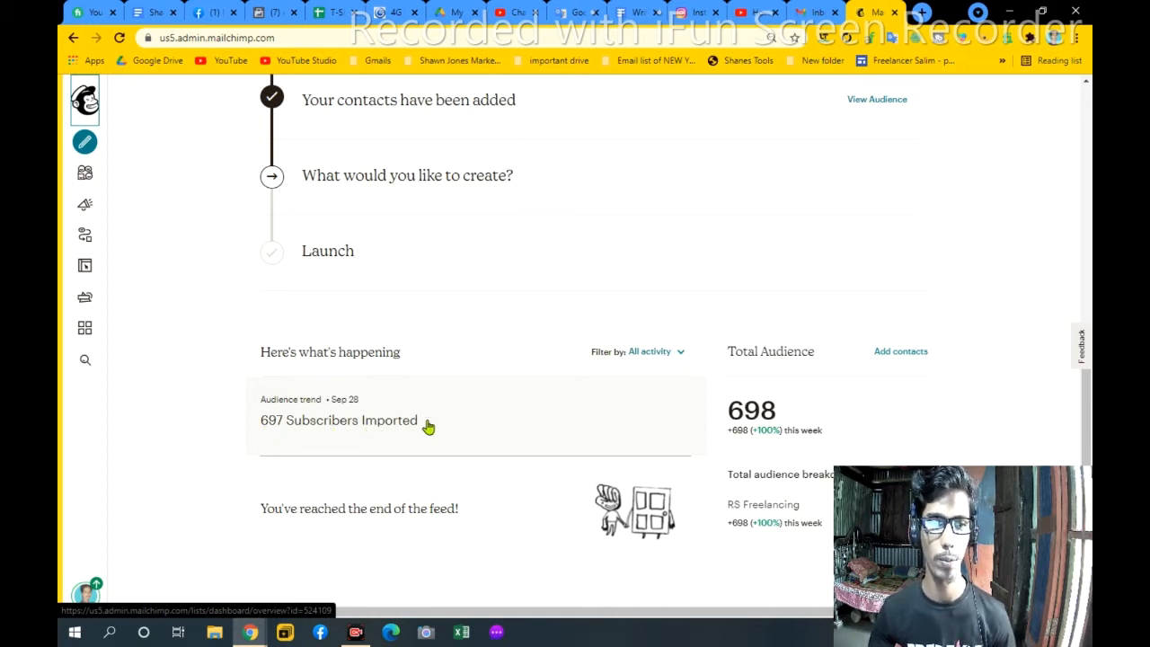
{"action": "scroll", "coordinate": [441, 437], "scroll_direction": "up", "scroll_amount": 2}
{"action": "scroll", "coordinate": [441, 437], "scroll_direction": "down", "scroll_amount": 2}
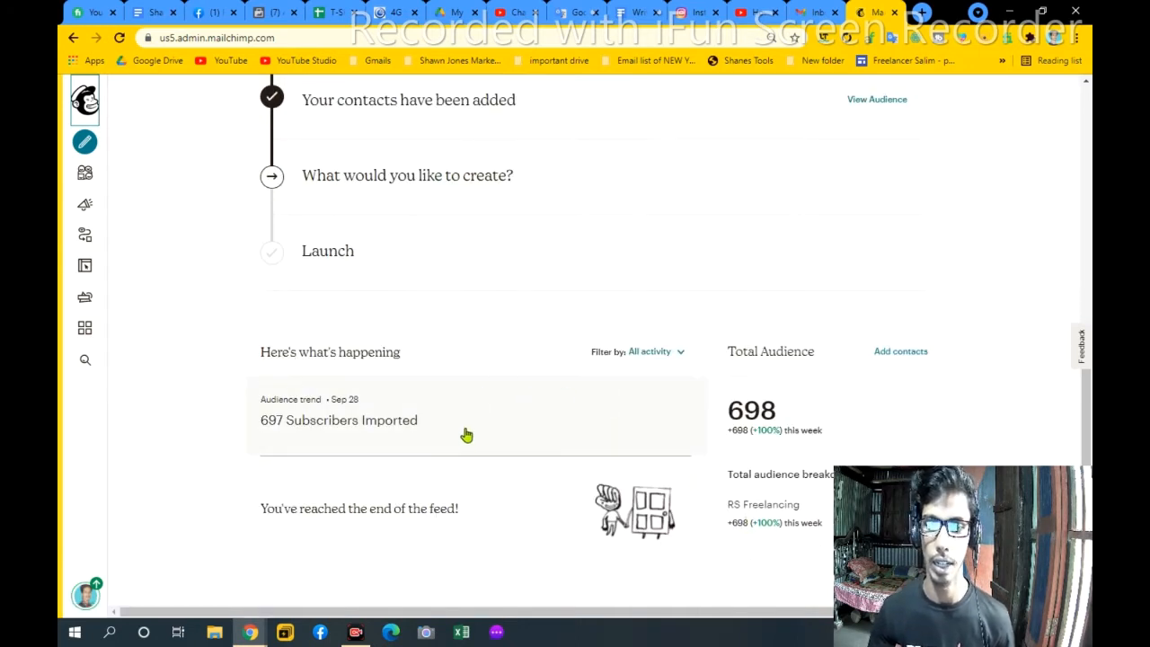
{"action": "scroll", "coordinate": [535, 488], "scroll_direction": "up", "scroll_amount": 2}
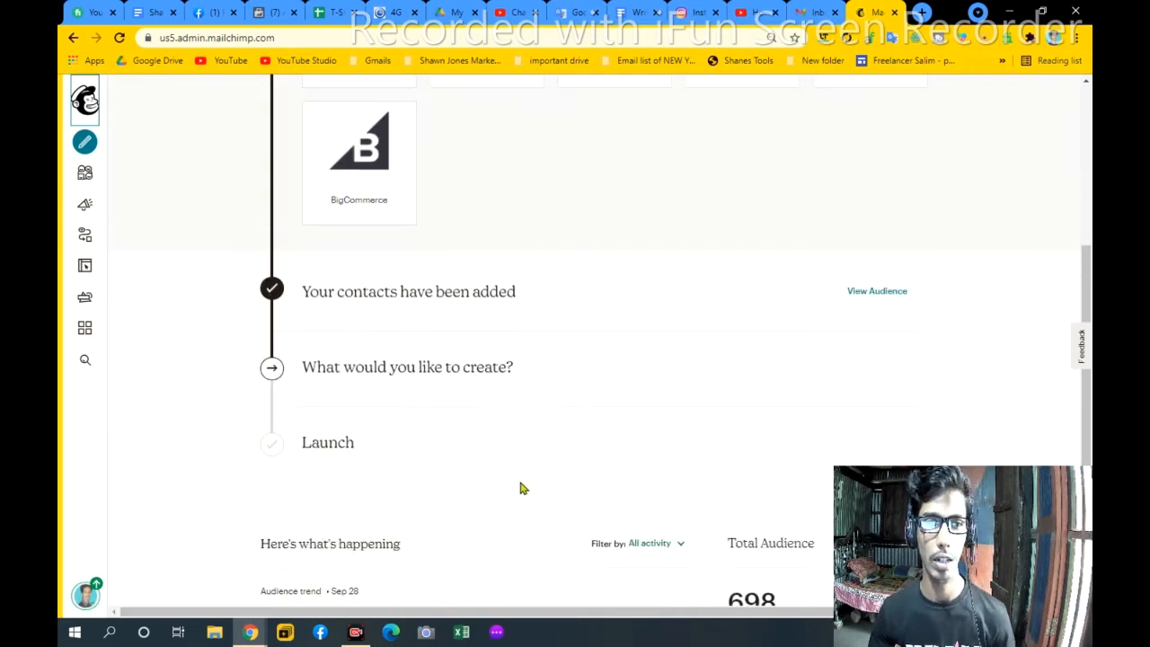
{"action": "scroll", "coordinate": [524, 488], "scroll_direction": "up", "scroll_amount": 3}
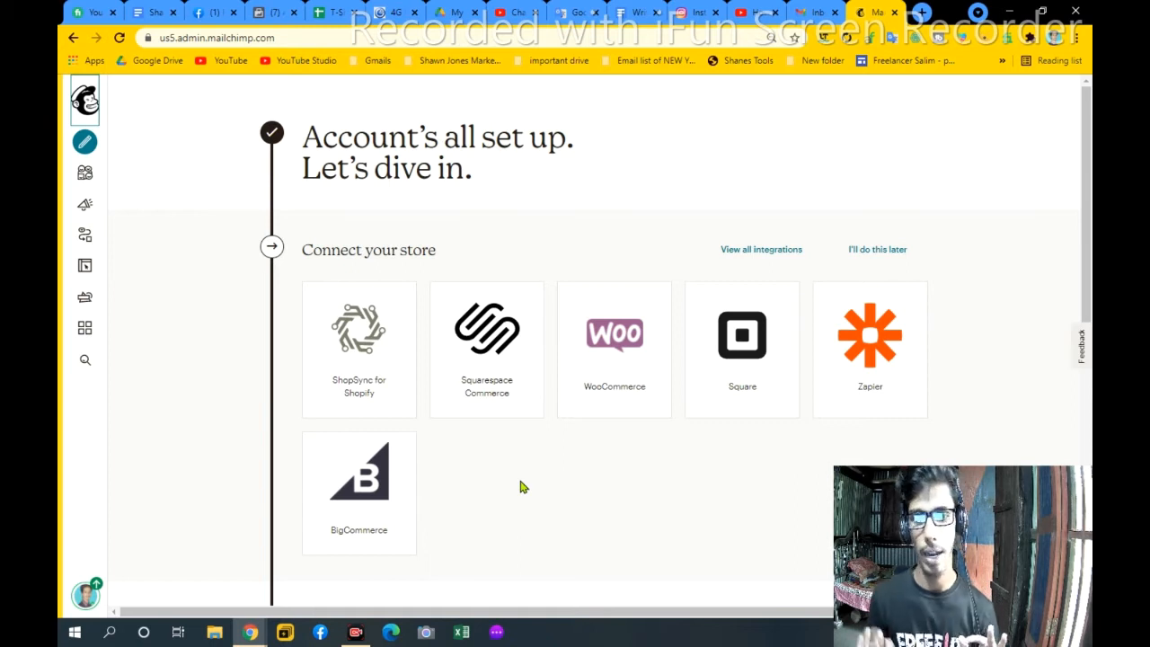
{"action": "scroll", "coordinate": [505, 510], "scroll_direction": "down", "scroll_amount": 5}
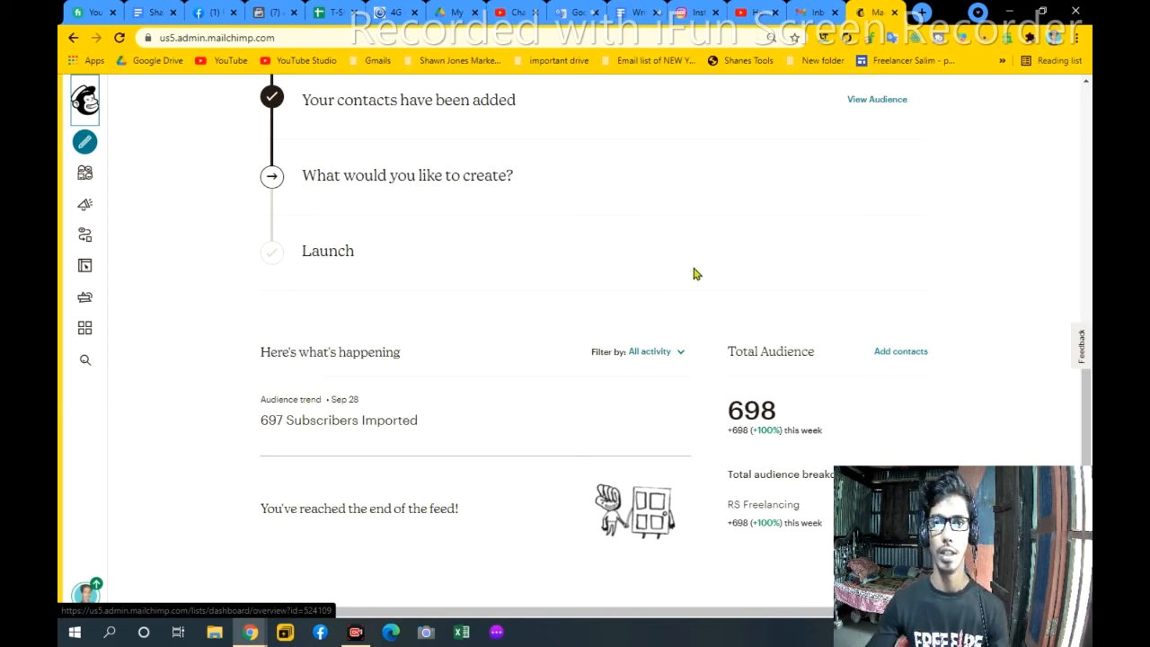
Switch to Gmail, open the inbox of the account used for Mailchimp and read the "Audience import complete: RS Freelancing" email
{"action": "left_click", "coordinate": [813, 18]}
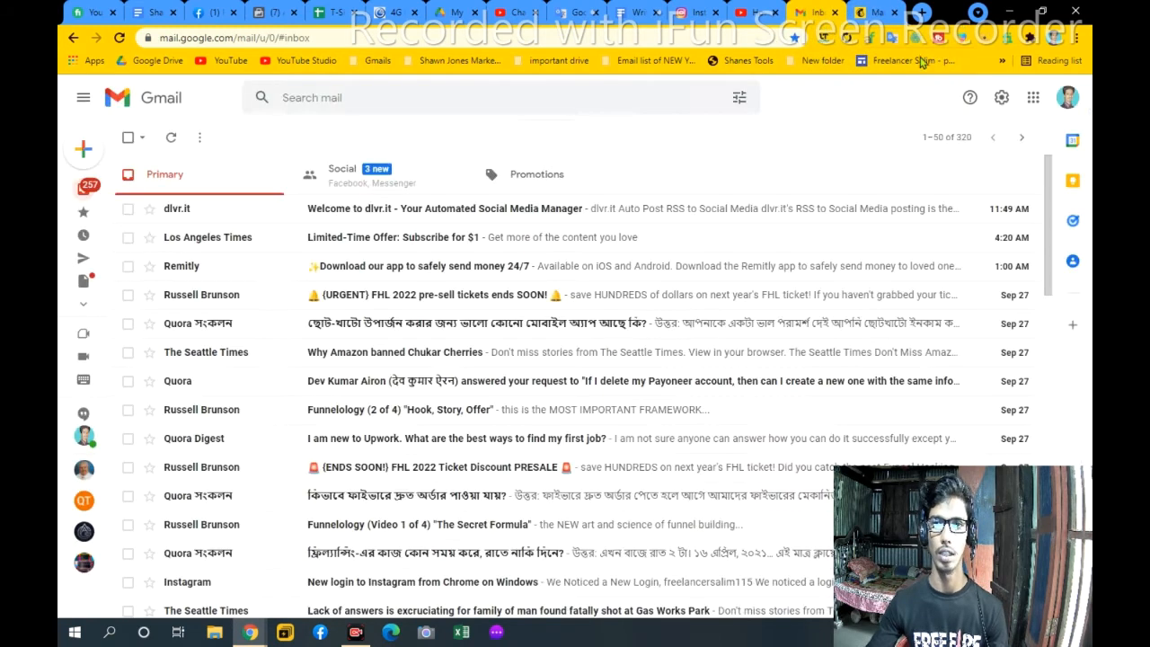
{"action": "left_click", "coordinate": [1067, 97]}
{"action": "left_click", "coordinate": [938, 396]}
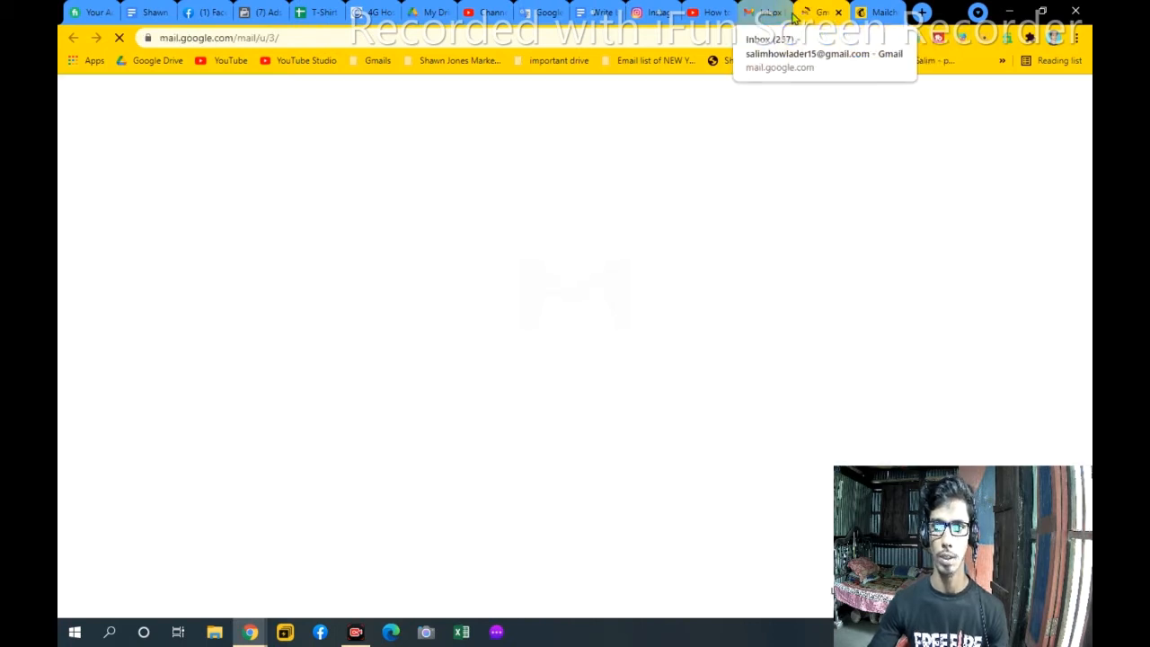
{"action": "left_click", "coordinate": [773, 15]}
{"action": "left_click", "coordinate": [782, 13]}
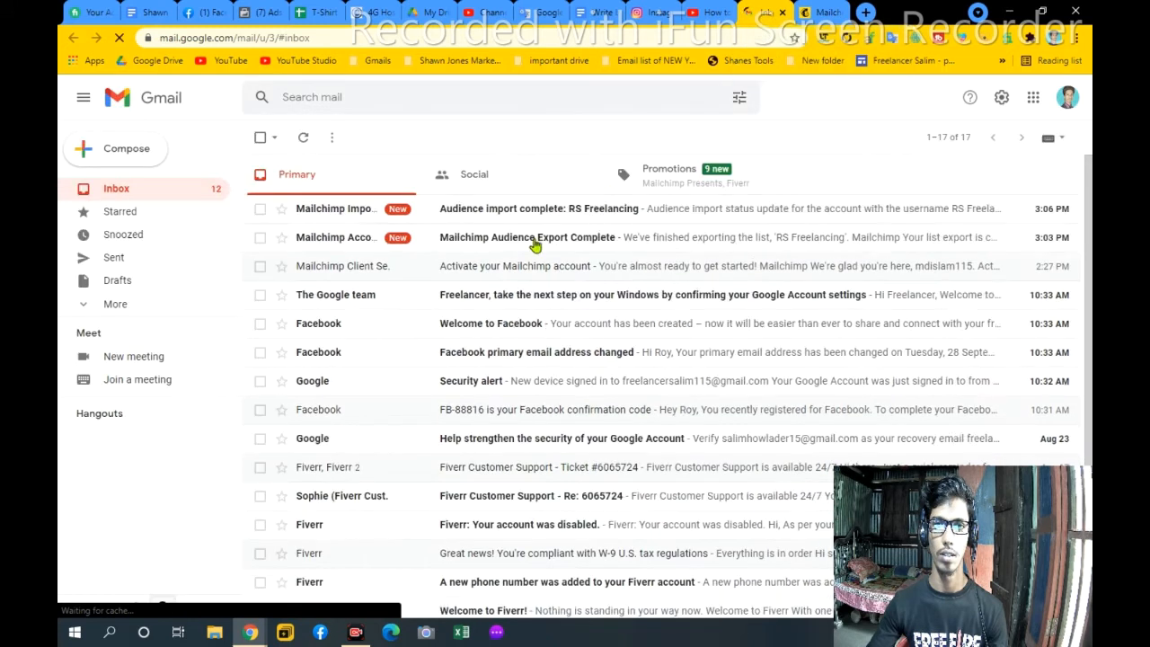
{"action": "left_click", "coordinate": [545, 216]}
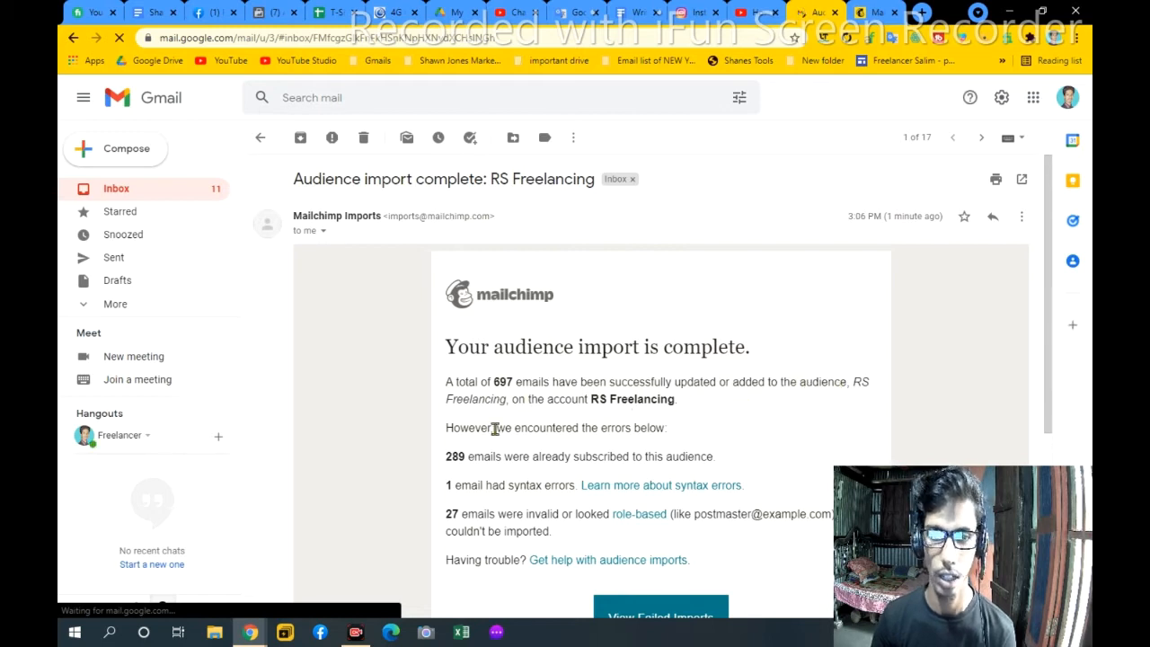
{"action": "scroll", "coordinate": [517, 442], "scroll_direction": "down", "scroll_amount": 1}
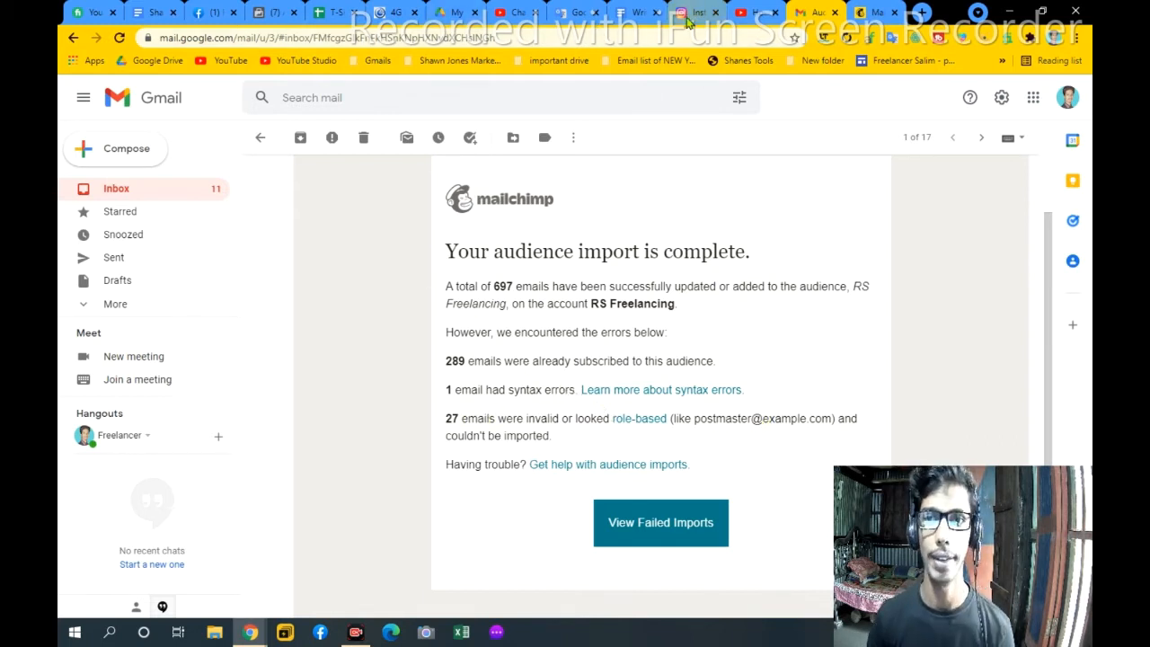
Recheck the Mailchimp dashboard, then look through the Gmail inbox and the Google team's email about confirming account settings
{"action": "left_click", "coordinate": [874, 12]}
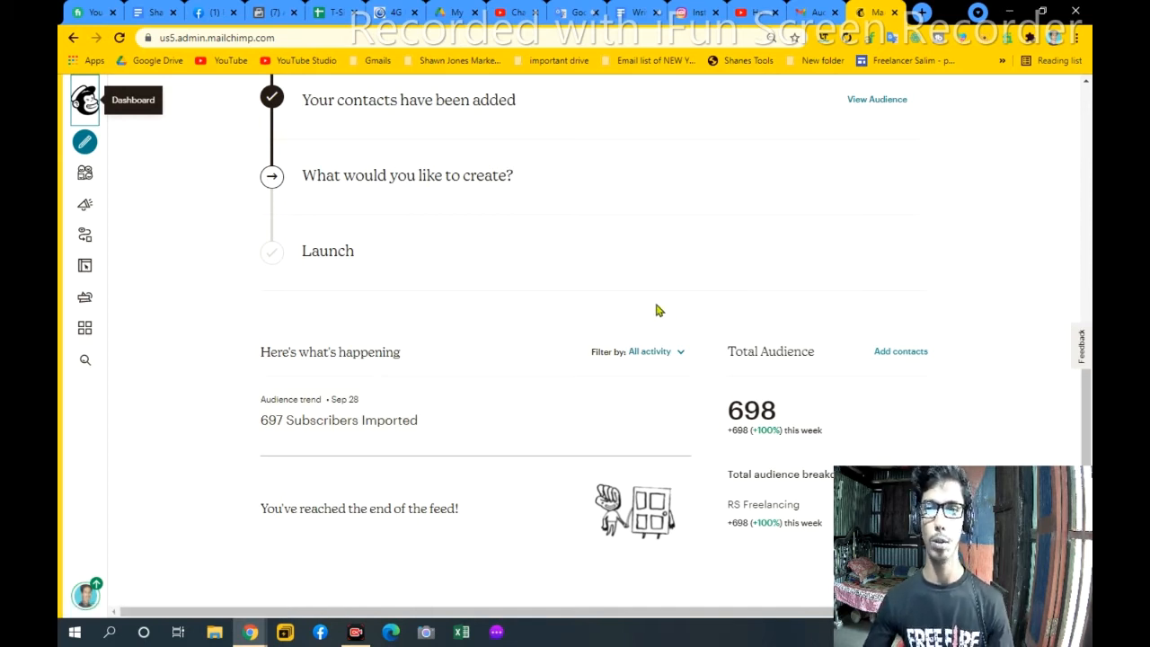
{"action": "left_click", "coordinate": [819, 16]}
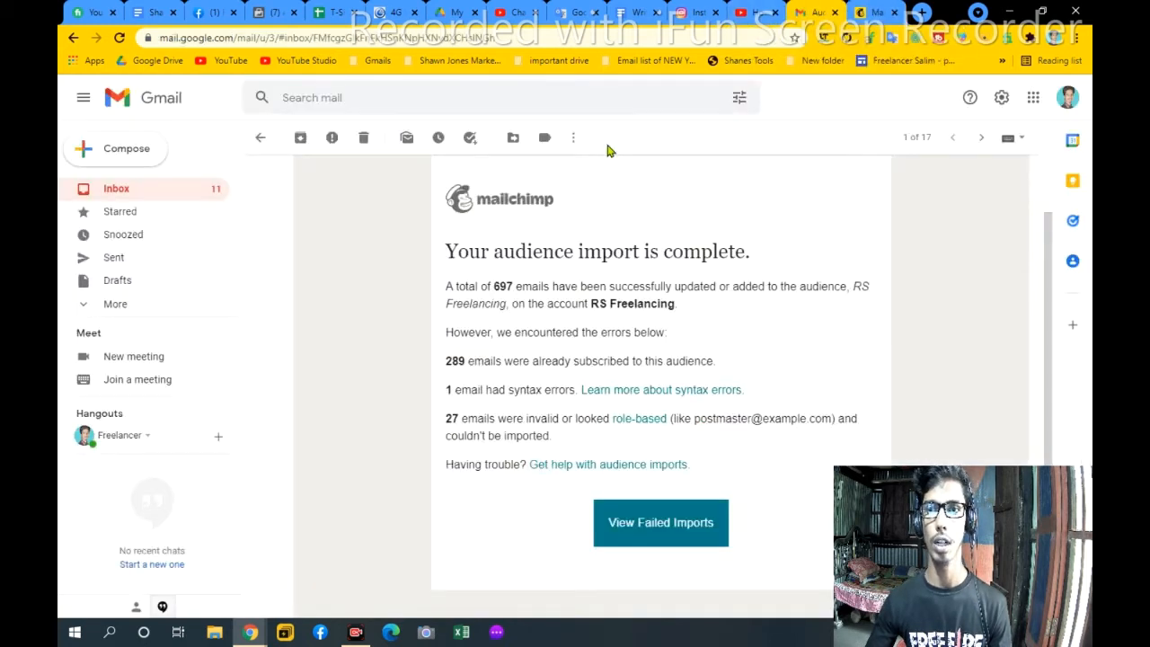
{"action": "left_click", "coordinate": [257, 139]}
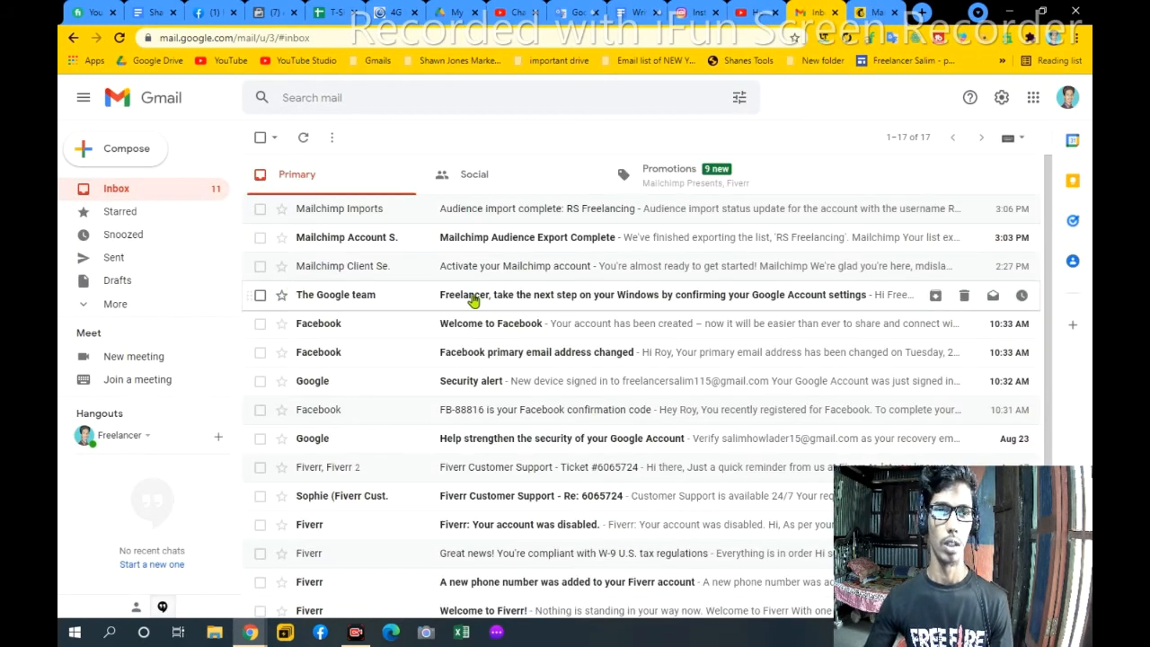
{"action": "left_click", "coordinate": [356, 303]}
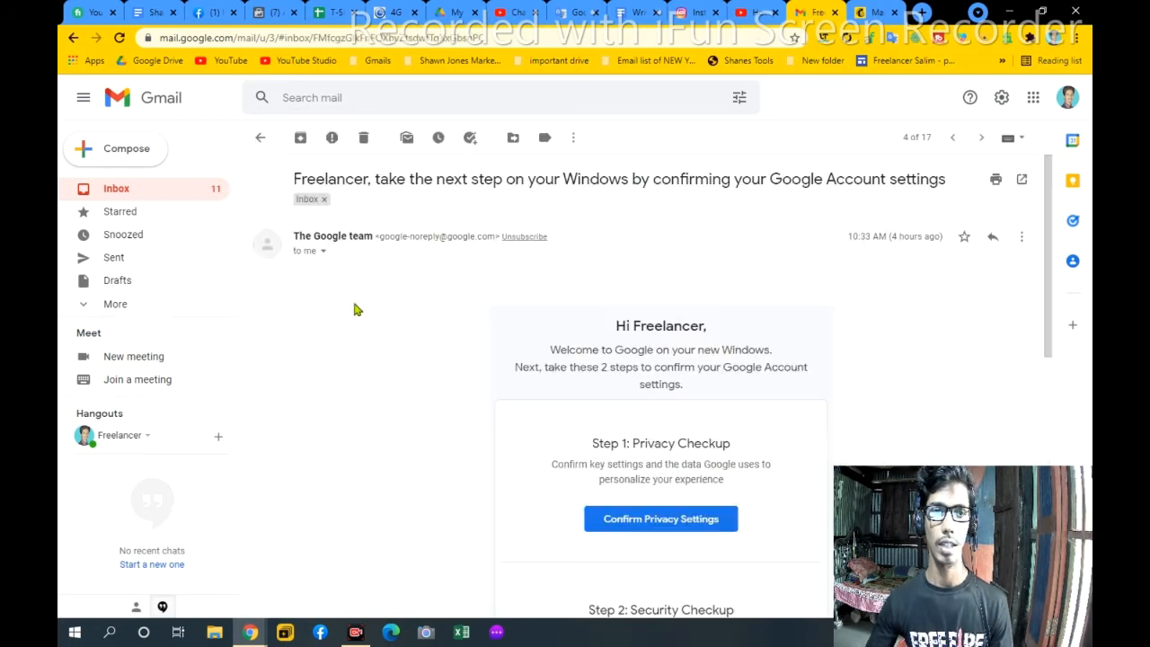
{"action": "scroll", "coordinate": [366, 308], "scroll_direction": "down", "scroll_amount": 2}
{"action": "scroll", "coordinate": [367, 308], "scroll_direction": "up", "scroll_amount": 2}
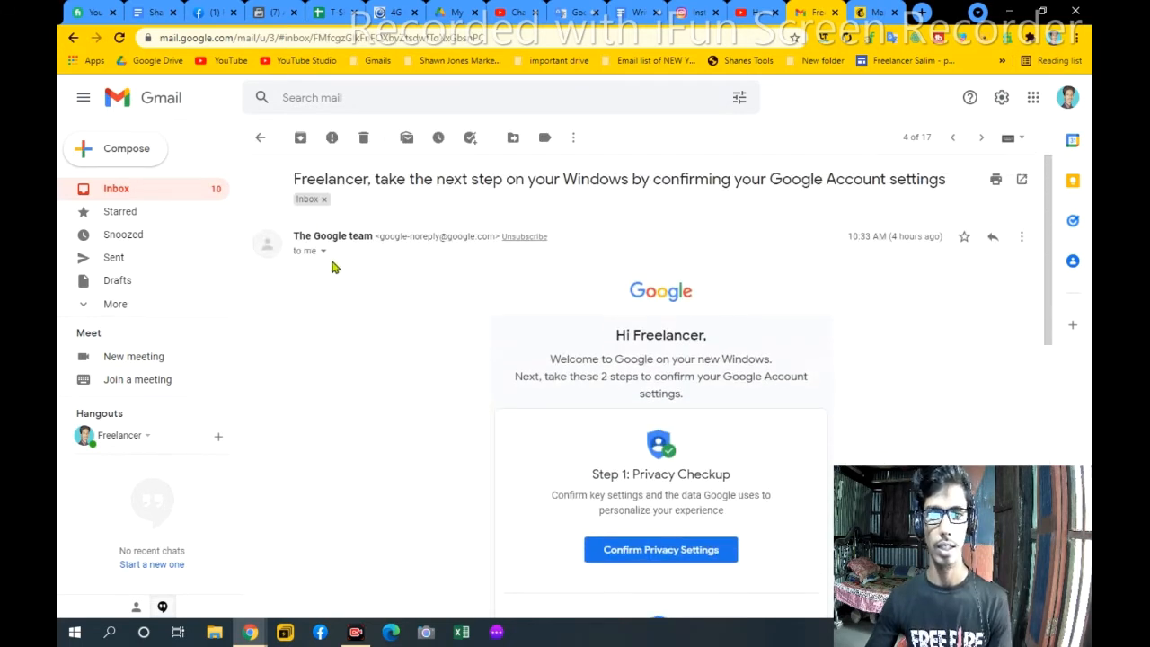
{"action": "left_click", "coordinate": [260, 139]}
{"action": "scroll", "coordinate": [552, 305], "scroll_direction": "down", "scroll_amount": 3}
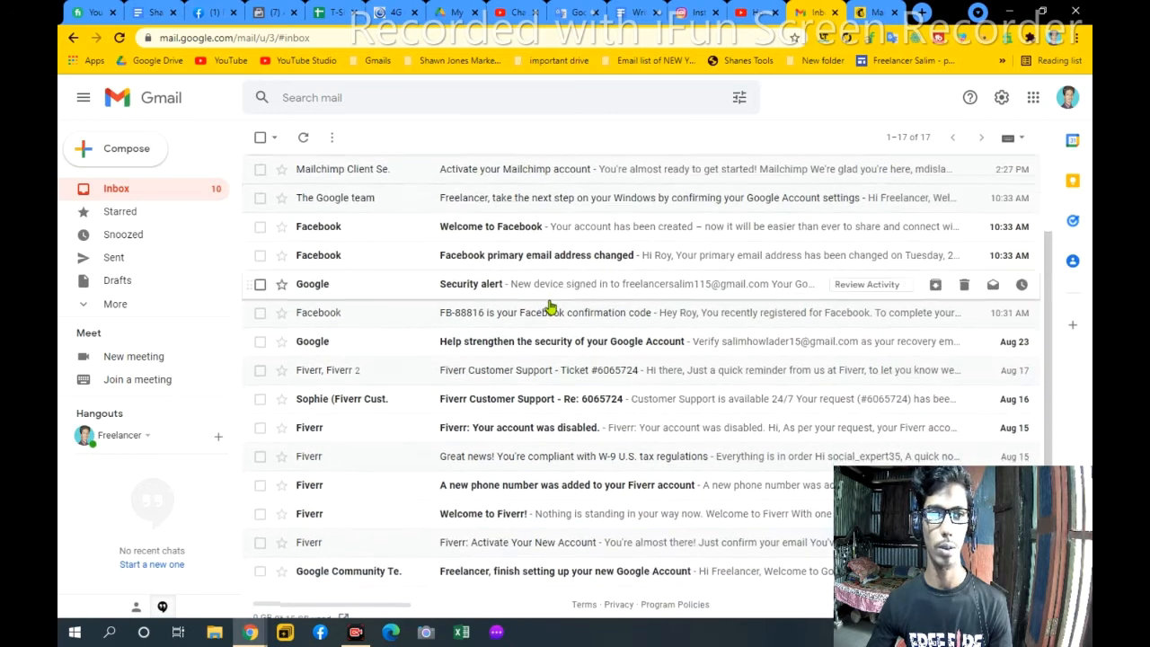
{"action": "scroll", "coordinate": [552, 306], "scroll_direction": "down", "scroll_amount": 1}
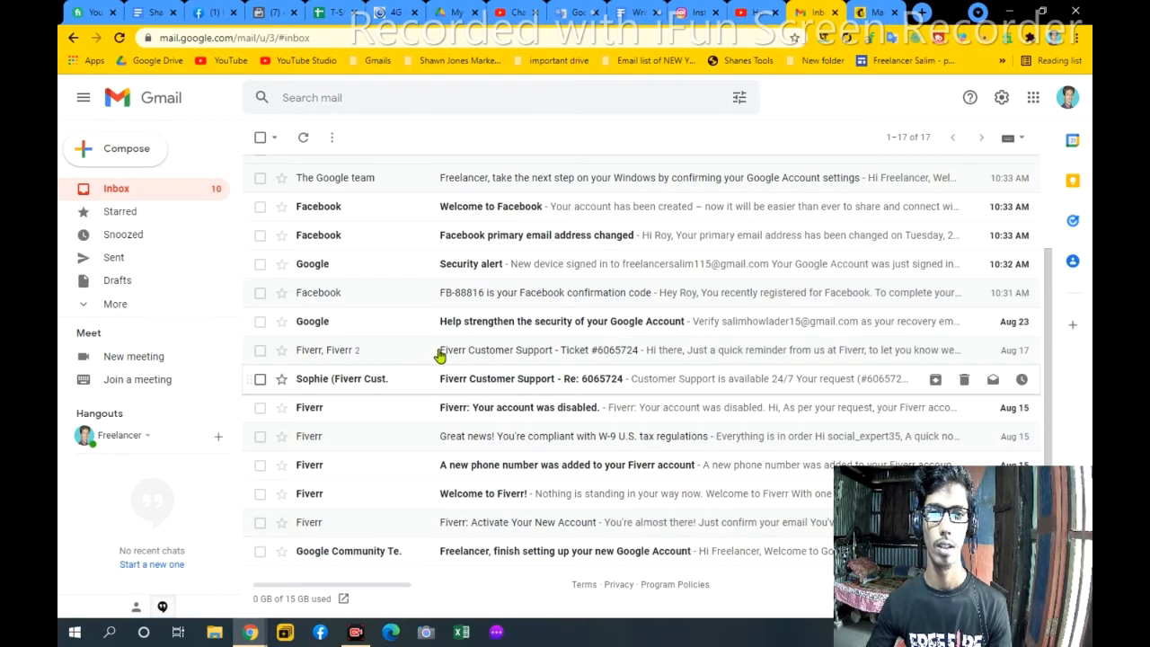
Switch to another Gmail account and examine the layout of the Los Angeles Times email "Limited-Time Offer: Subscribe for $1"
{"action": "left_click", "coordinate": [1068, 97]}
{"action": "left_click", "coordinate": [969, 317]}
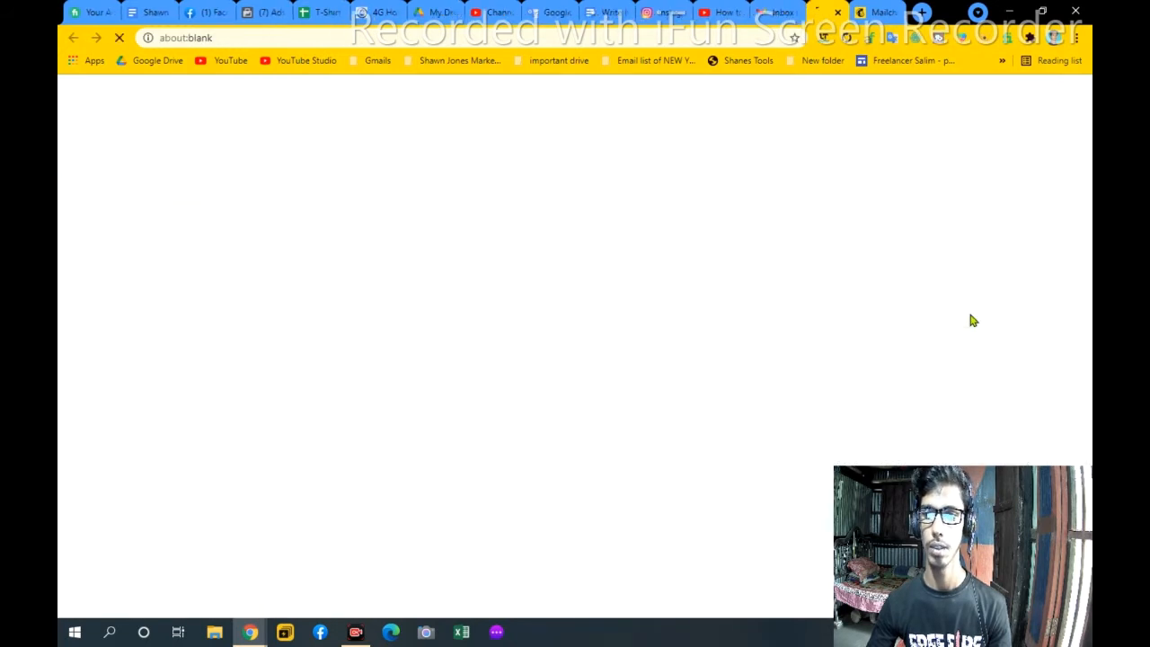
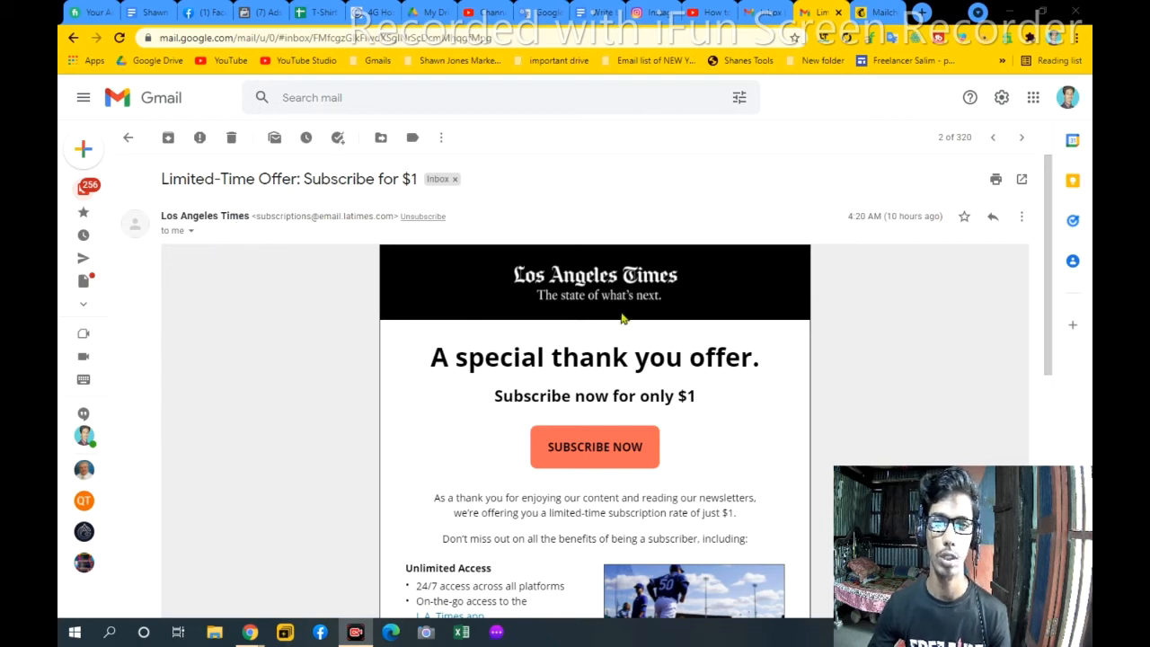
{"action": "scroll", "coordinate": [611, 359], "scroll_direction": "down", "scroll_amount": 3}
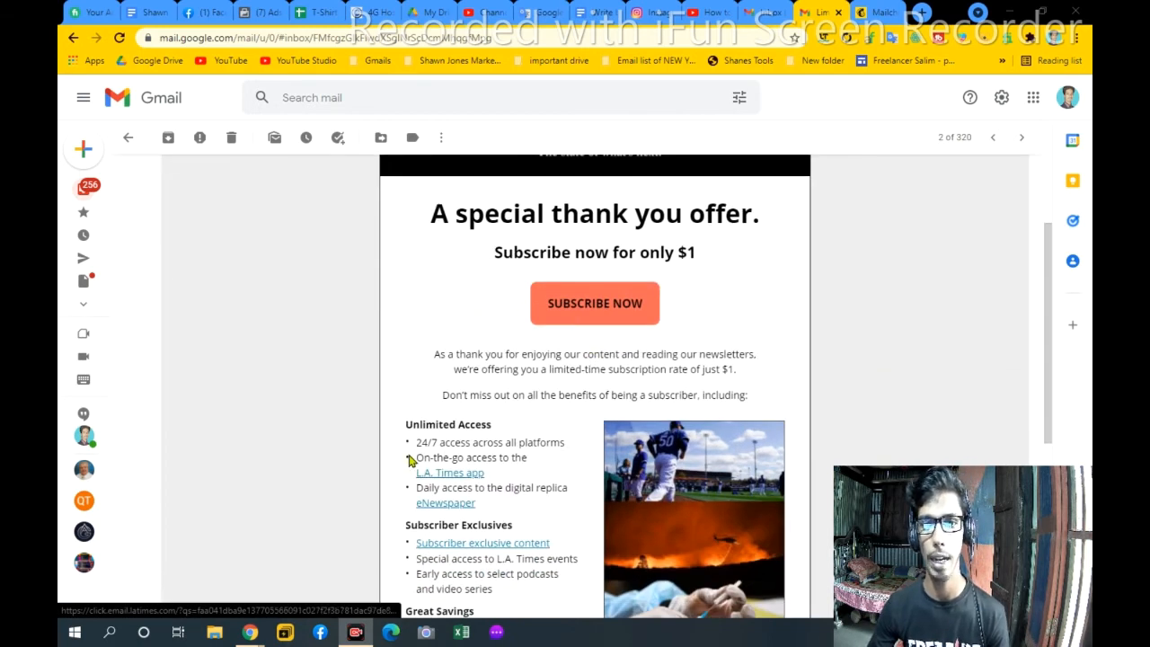
{"action": "scroll", "coordinate": [555, 356], "scroll_direction": "up", "scroll_amount": 3}
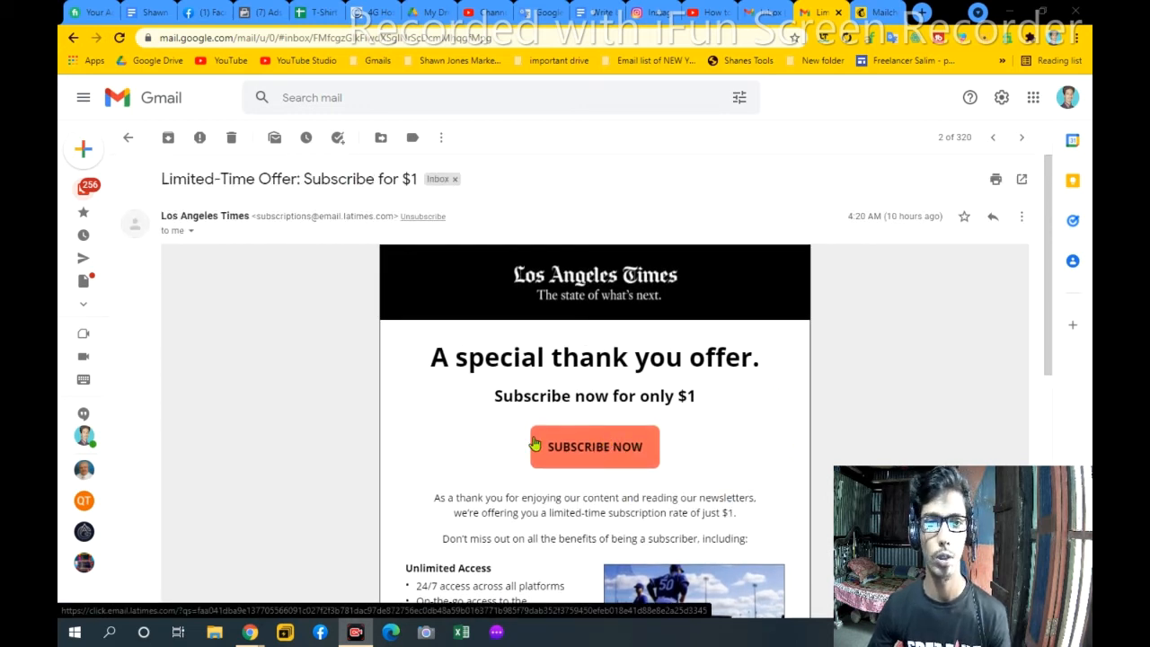
{"action": "scroll", "coordinate": [559, 434], "scroll_direction": "down", "scroll_amount": 1}
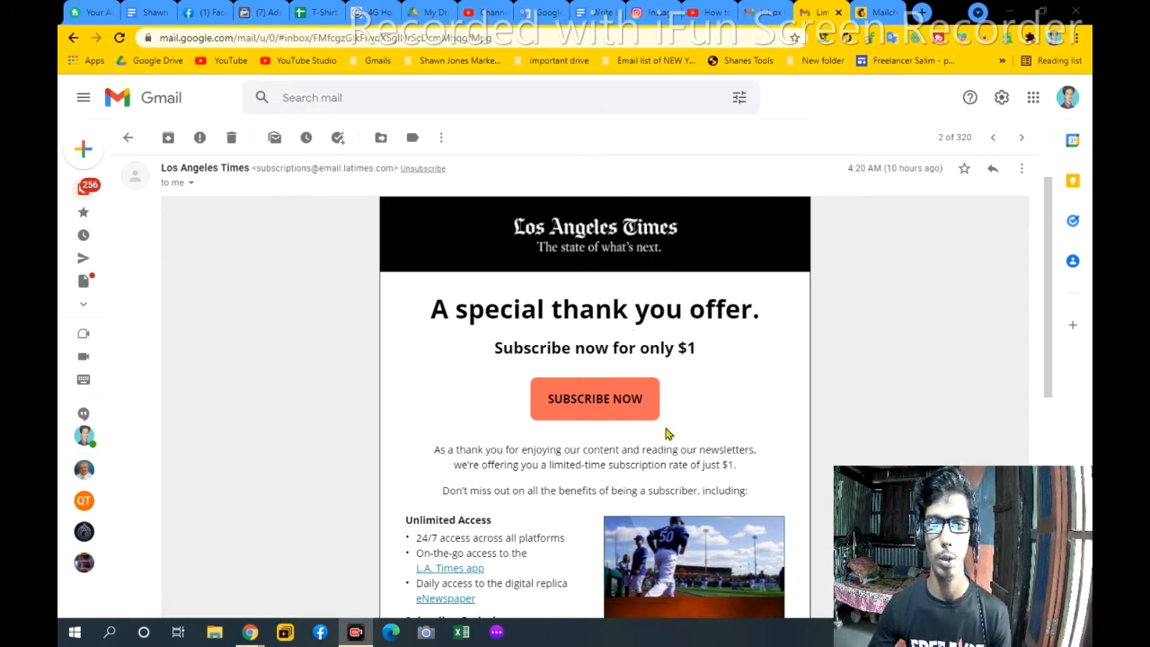
{"action": "scroll", "coordinate": [629, 440], "scroll_direction": "down", "scroll_amount": 1}
{"action": "scroll", "coordinate": [227, 337], "scroll_direction": "up", "scroll_amount": 2}
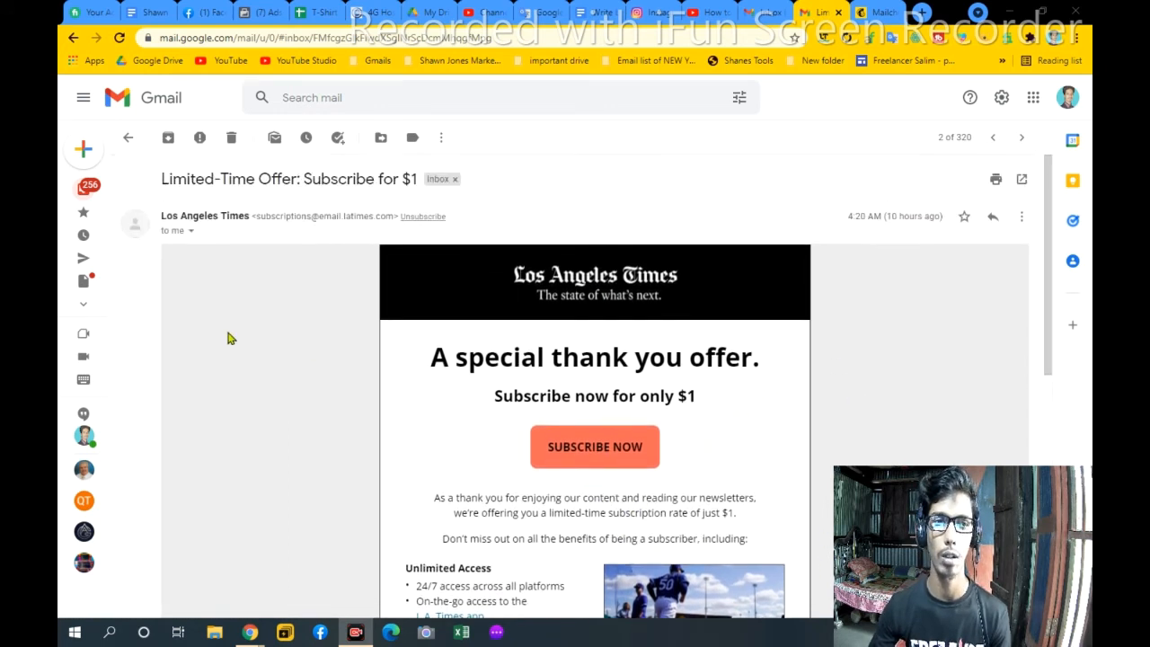
Open the "FHL 2022 pre-sell tickets ends SOON!" email, skim its promotional content and return to the inbox
{"action": "left_click", "coordinate": [128, 138]}
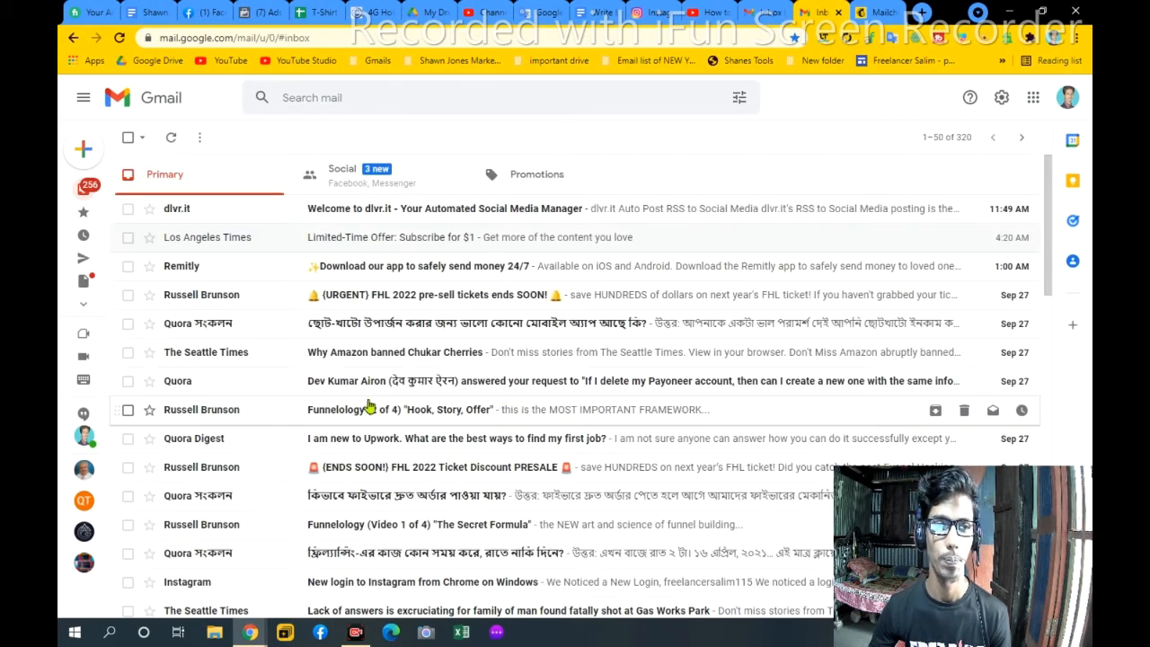
{"action": "scroll", "coordinate": [385, 390], "scroll_direction": "down", "scroll_amount": 1}
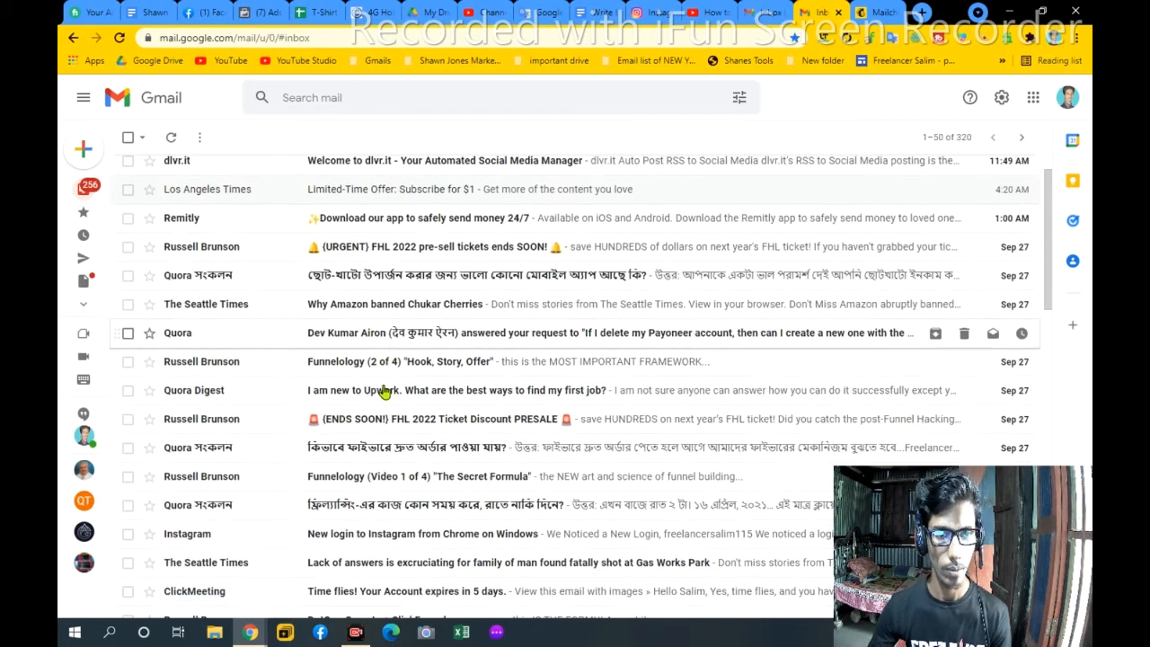
{"action": "left_click", "coordinate": [235, 254]}
{"action": "scroll", "coordinate": [464, 360], "scroll_direction": "down", "scroll_amount": 4}
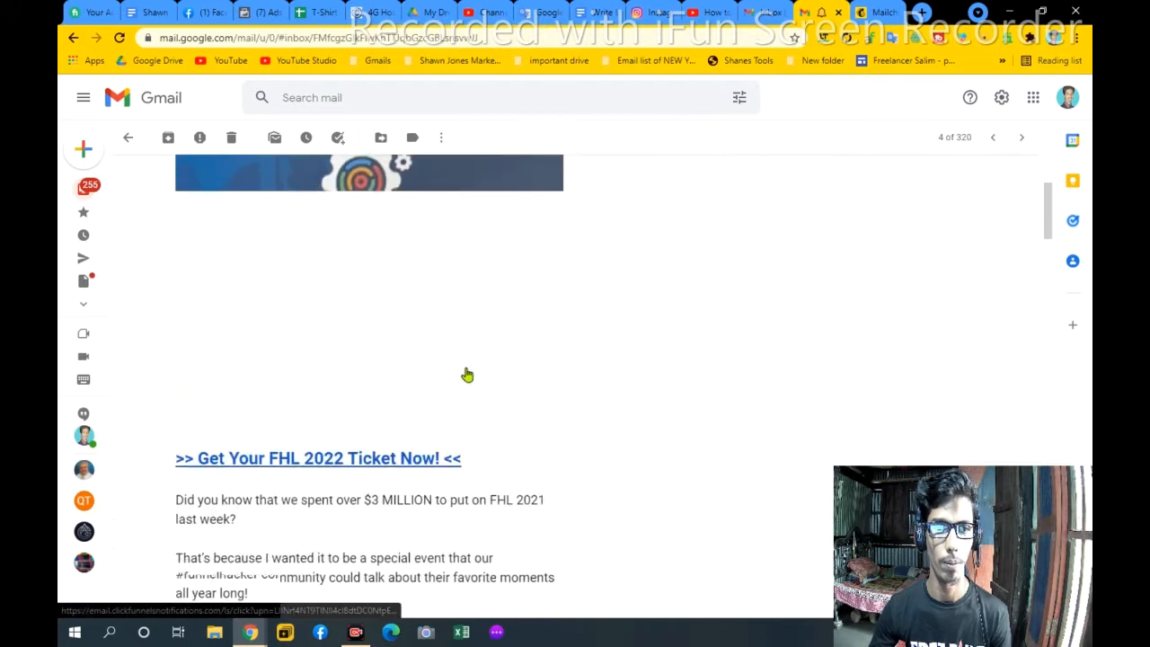
{"action": "scroll", "coordinate": [466, 375], "scroll_direction": "up", "scroll_amount": 4}
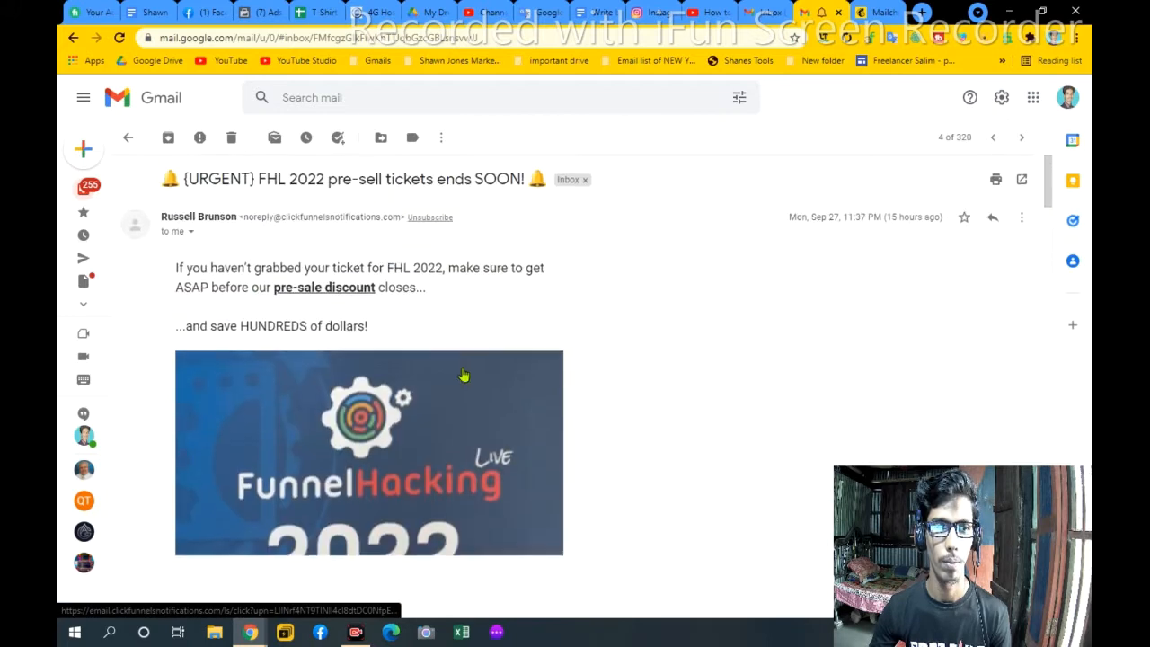
{"action": "left_click", "coordinate": [128, 137]}
Find the FXhome email "Your free HitFilm Express update is here" in the inbox, open it and skim its contents
{"action": "scroll", "coordinate": [557, 379], "scroll_direction": "down", "scroll_amount": 4}
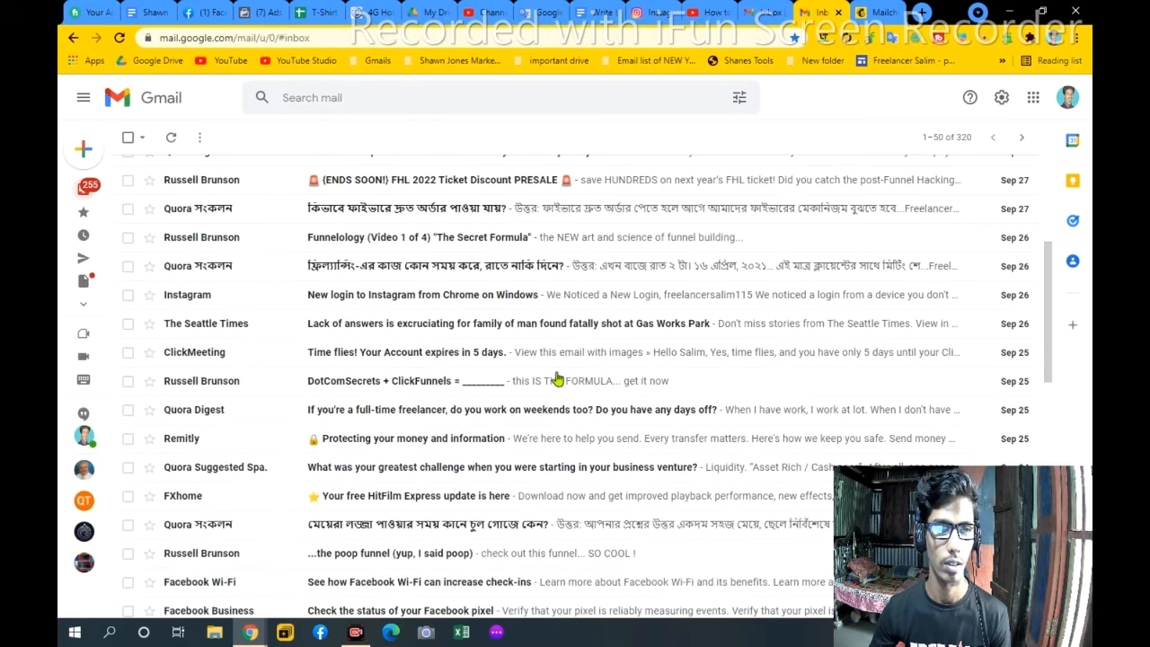
{"action": "scroll", "coordinate": [557, 379], "scroll_direction": "down", "scroll_amount": 3}
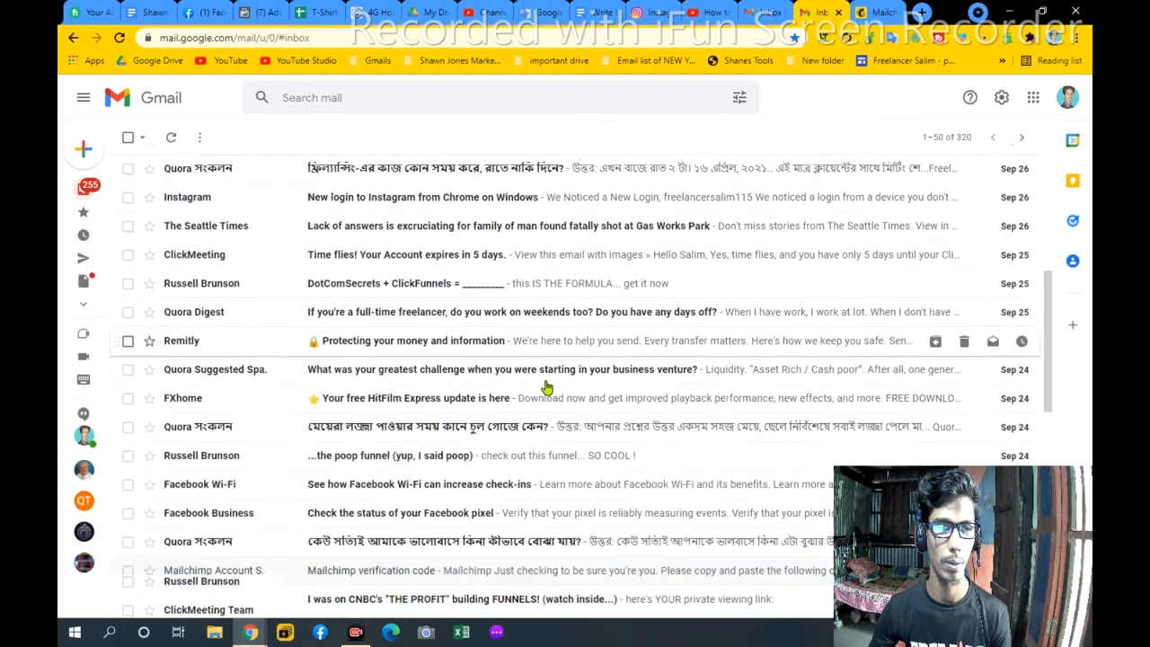
{"action": "left_click", "coordinate": [556, 351]}
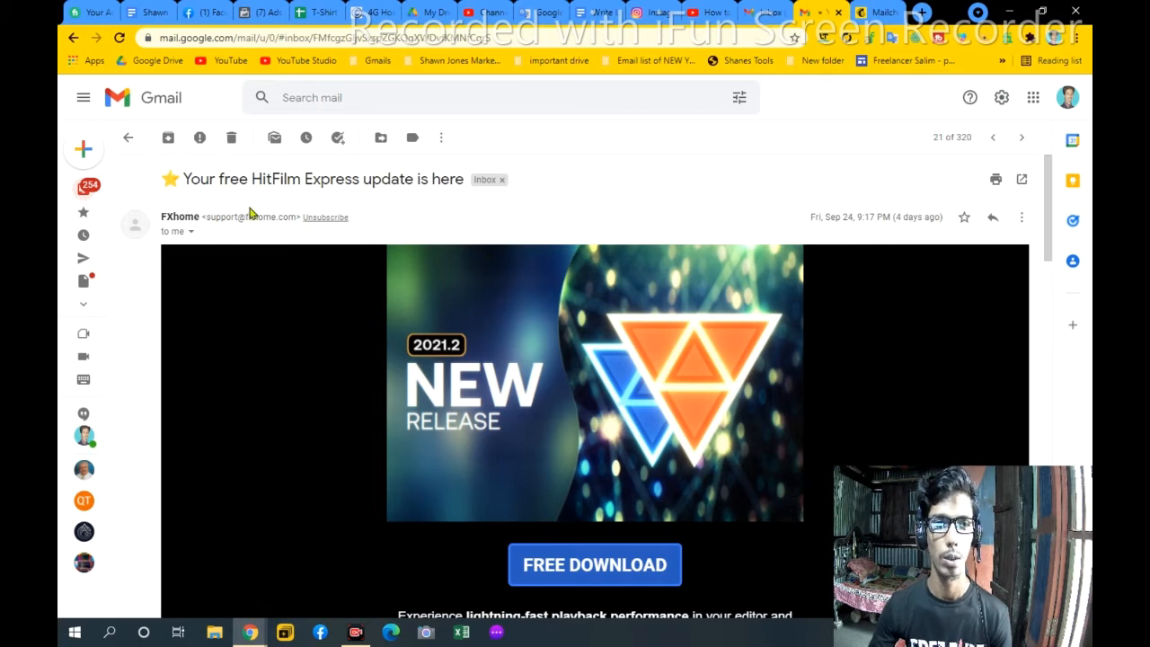
{"action": "scroll", "coordinate": [543, 281], "scroll_direction": "down", "scroll_amount": 2}
{"action": "scroll", "coordinate": [543, 281], "scroll_direction": "down", "scroll_amount": 12}
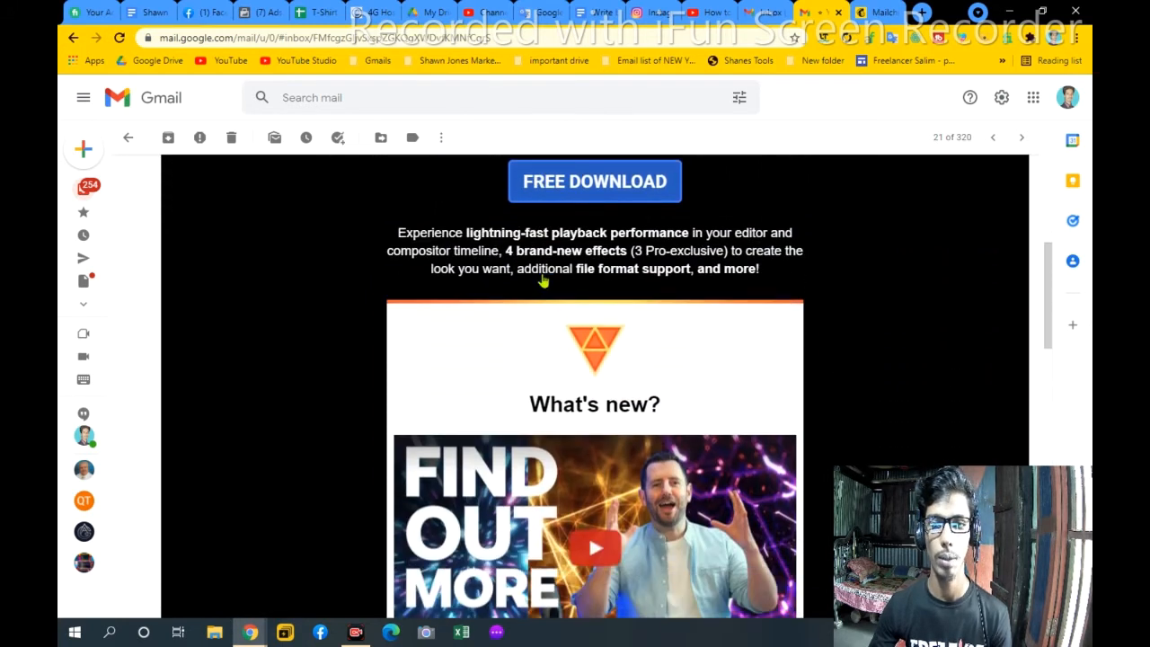
{"action": "scroll", "coordinate": [543, 282], "scroll_direction": "down", "scroll_amount": 3}
{"action": "scroll", "coordinate": [542, 282], "scroll_direction": "up", "scroll_amount": 6}
{"action": "scroll", "coordinate": [543, 282], "scroll_direction": "up", "scroll_amount": 11}
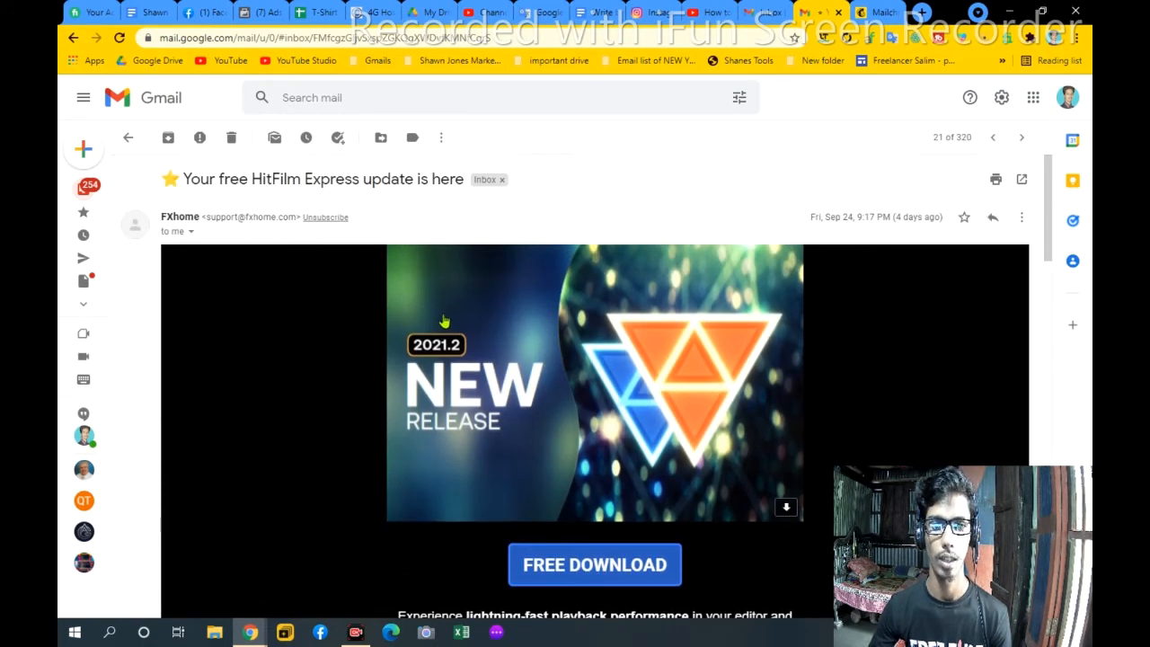
Examine the HitFilm email's design section by section, from the Free Download banner down to the social and unsubscribe links
{"action": "scroll", "coordinate": [443, 321], "scroll_direction": "down", "scroll_amount": 1}
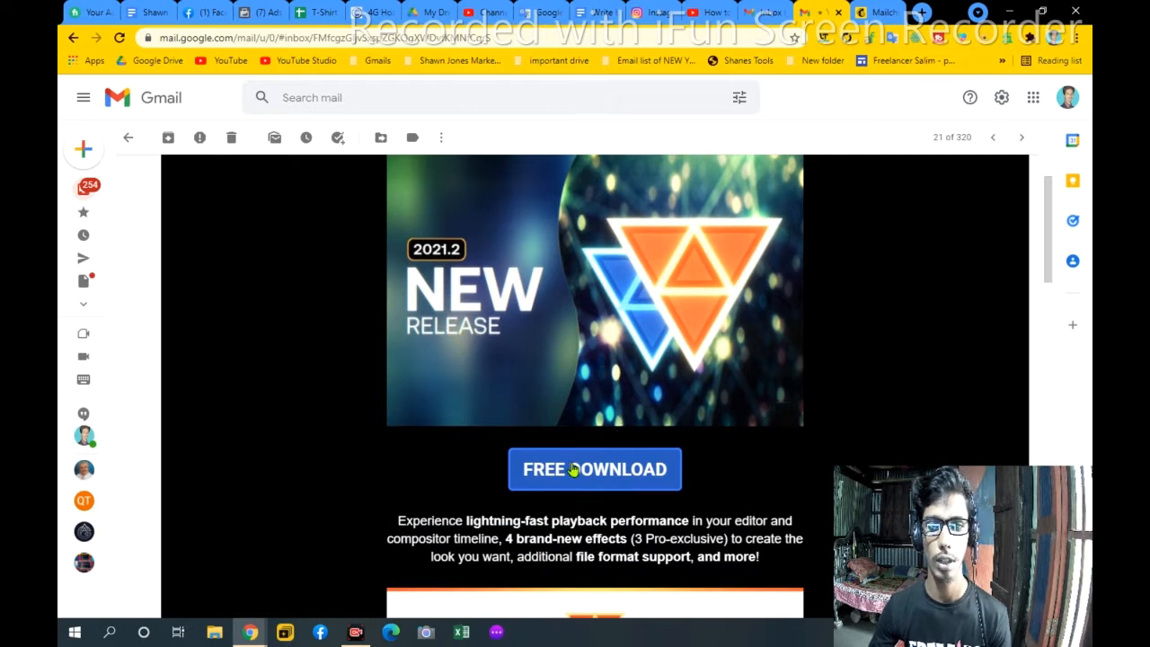
{"action": "scroll", "coordinate": [609, 476], "scroll_direction": "down", "scroll_amount": 1}
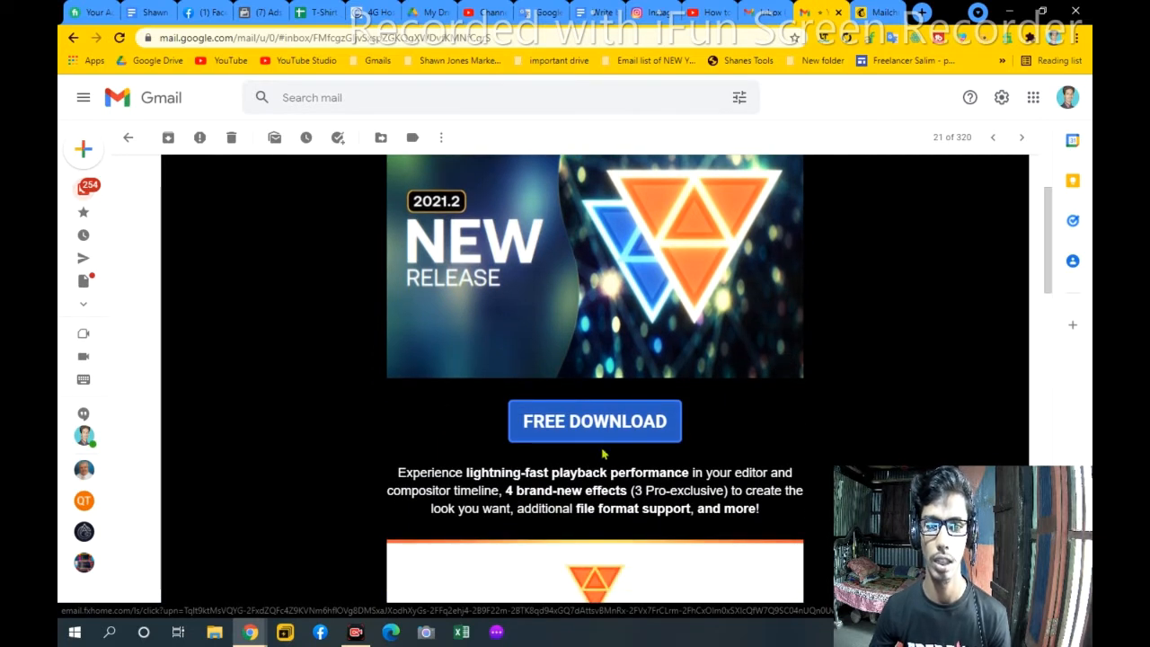
{"action": "scroll", "coordinate": [604, 436], "scroll_direction": "down", "scroll_amount": 2}
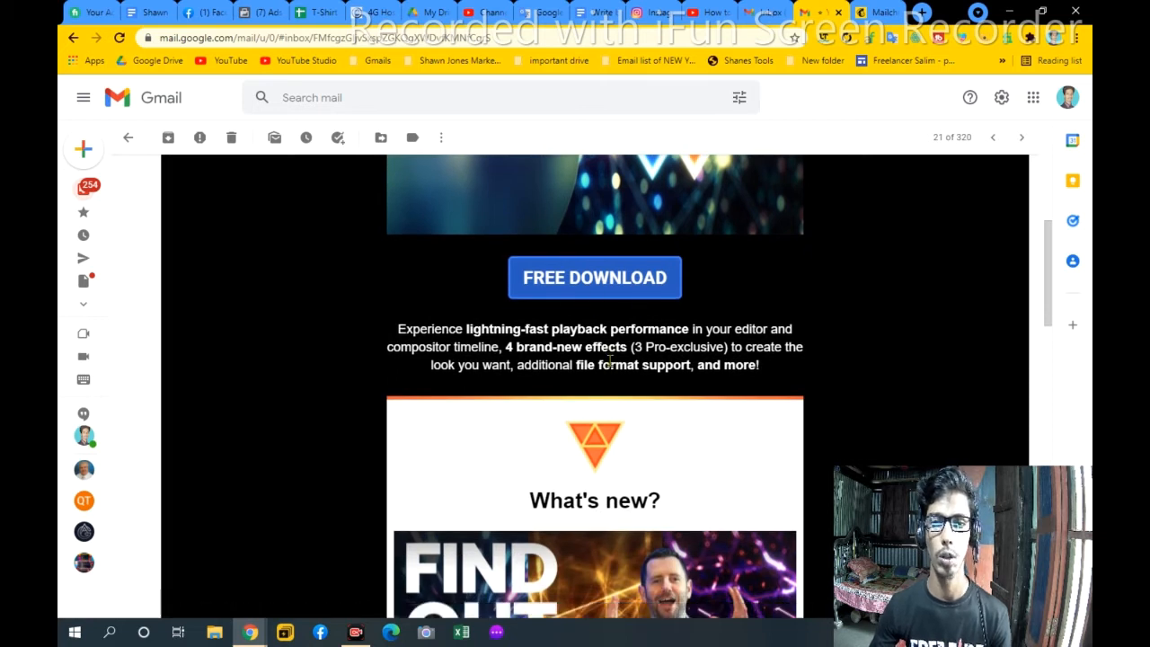
{"action": "scroll", "coordinate": [609, 364], "scroll_direction": "down", "scroll_amount": 2}
{"action": "scroll", "coordinate": [610, 363], "scroll_direction": "down", "scroll_amount": 2}
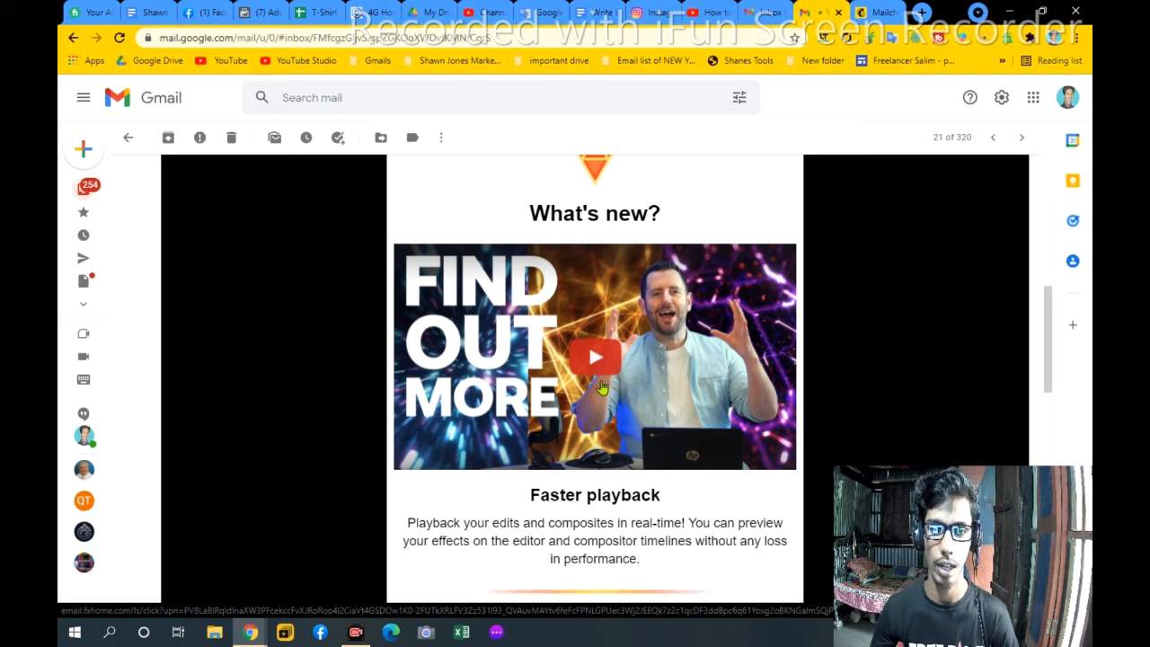
{"action": "scroll", "coordinate": [597, 431], "scroll_direction": "down", "scroll_amount": 4}
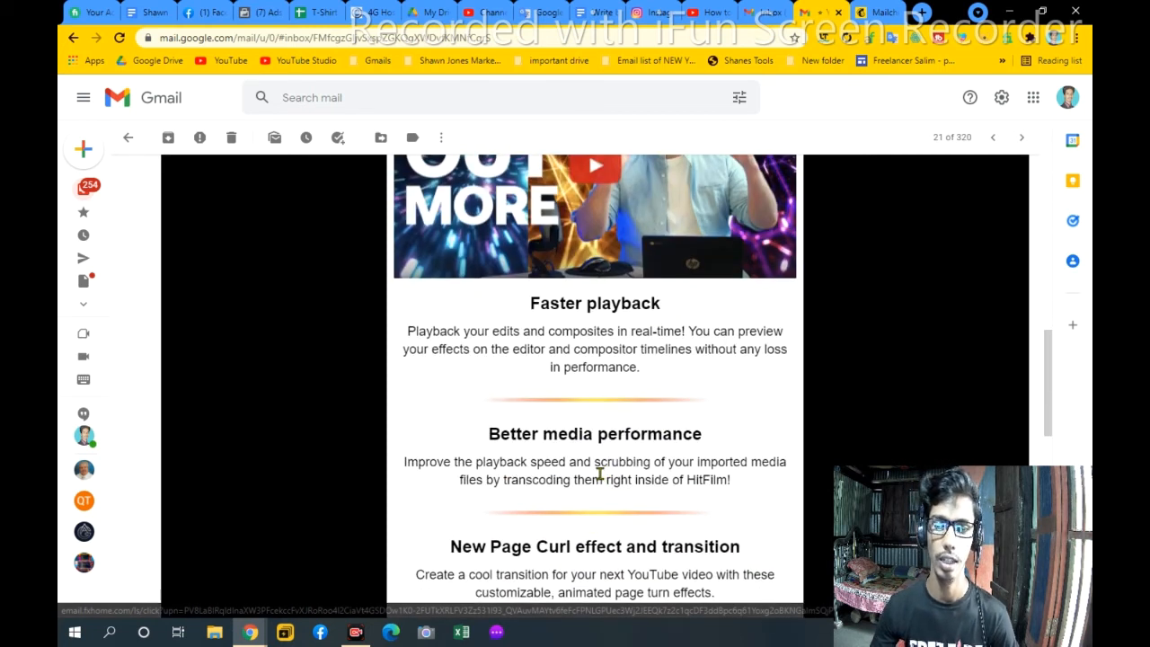
{"action": "scroll", "coordinate": [598, 470], "scroll_direction": "down", "scroll_amount": 5}
{"action": "scroll", "coordinate": [600, 478], "scroll_direction": "down", "scroll_amount": 5}
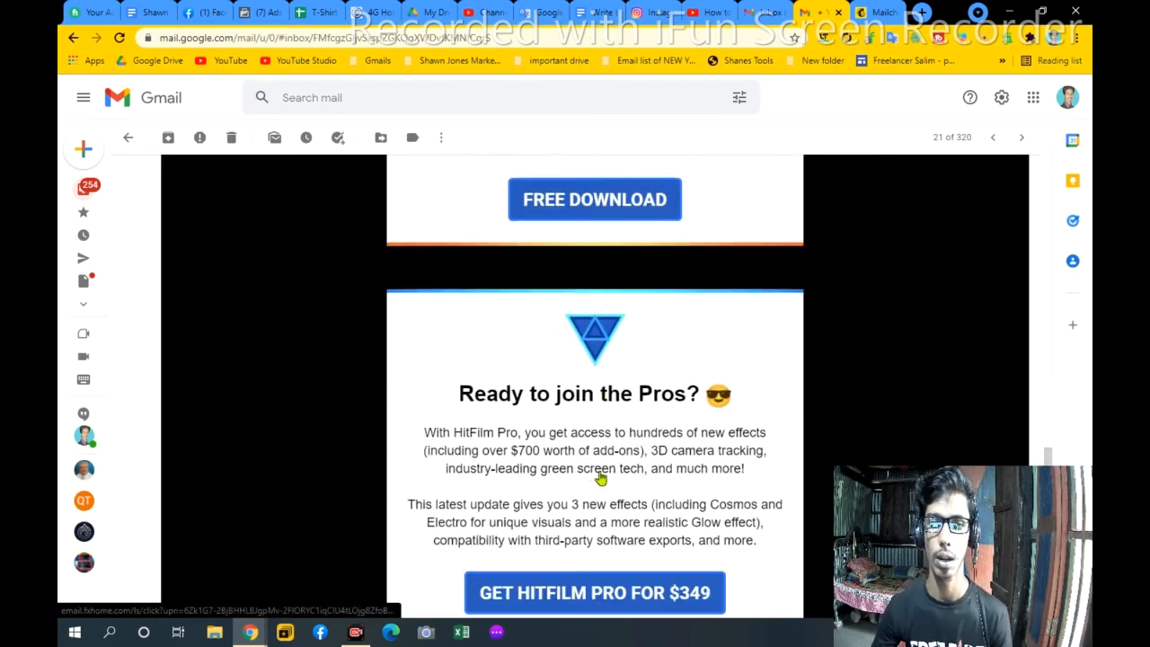
{"action": "scroll", "coordinate": [585, 423], "scroll_direction": "up", "scroll_amount": 1}
{"action": "scroll", "coordinate": [586, 424], "scroll_direction": "down", "scroll_amount": 1}
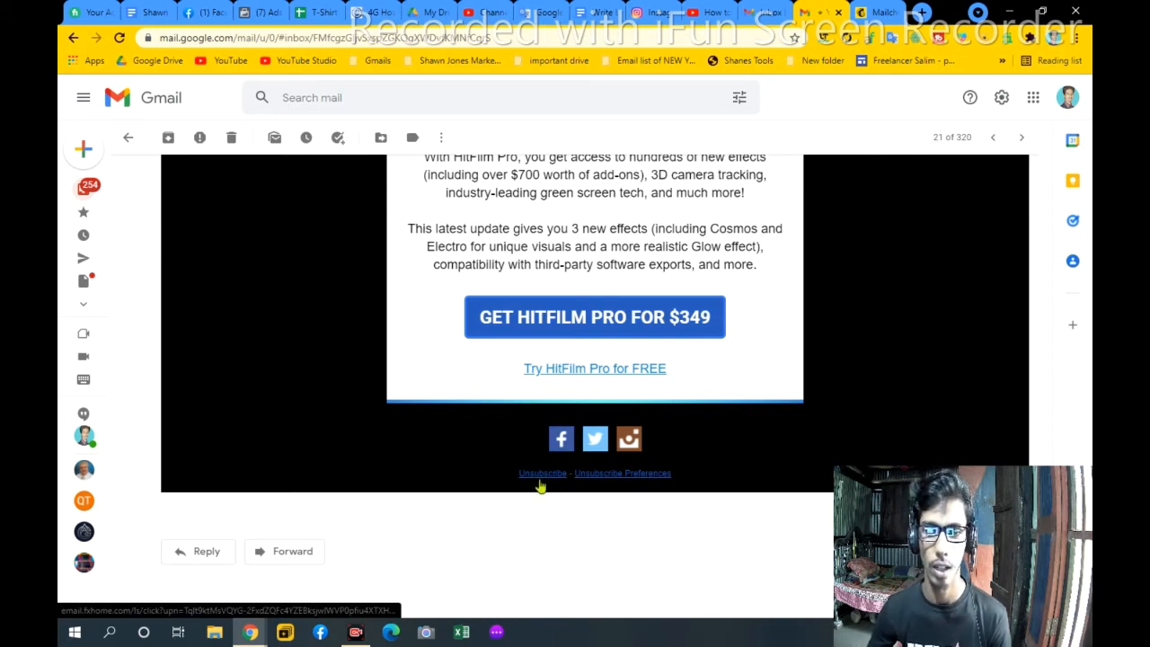
Reopen the Los Angeles Times offer email, examine its footer links and sender details, and return to the inbox
{"action": "left_click", "coordinate": [128, 137]}
{"action": "scroll", "coordinate": [366, 285], "scroll_direction": "up", "scroll_amount": 3}
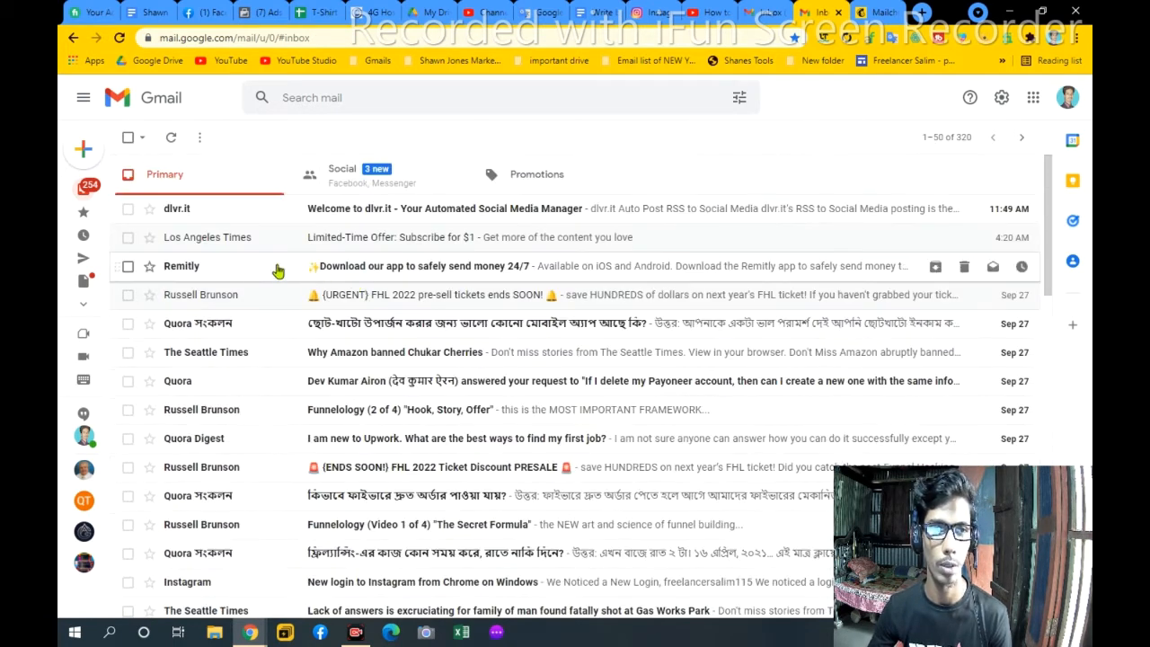
{"action": "left_click", "coordinate": [337, 250]}
{"action": "scroll", "coordinate": [650, 363], "scroll_direction": "down", "scroll_amount": 6}
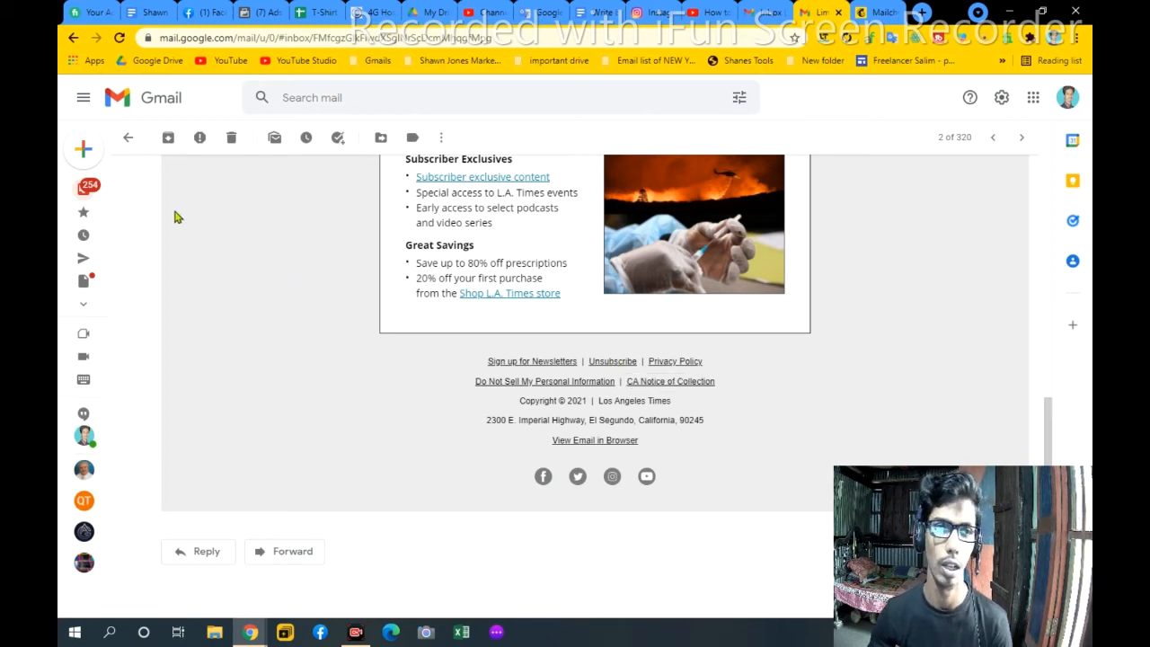
{"action": "left_click", "coordinate": [130, 140]}
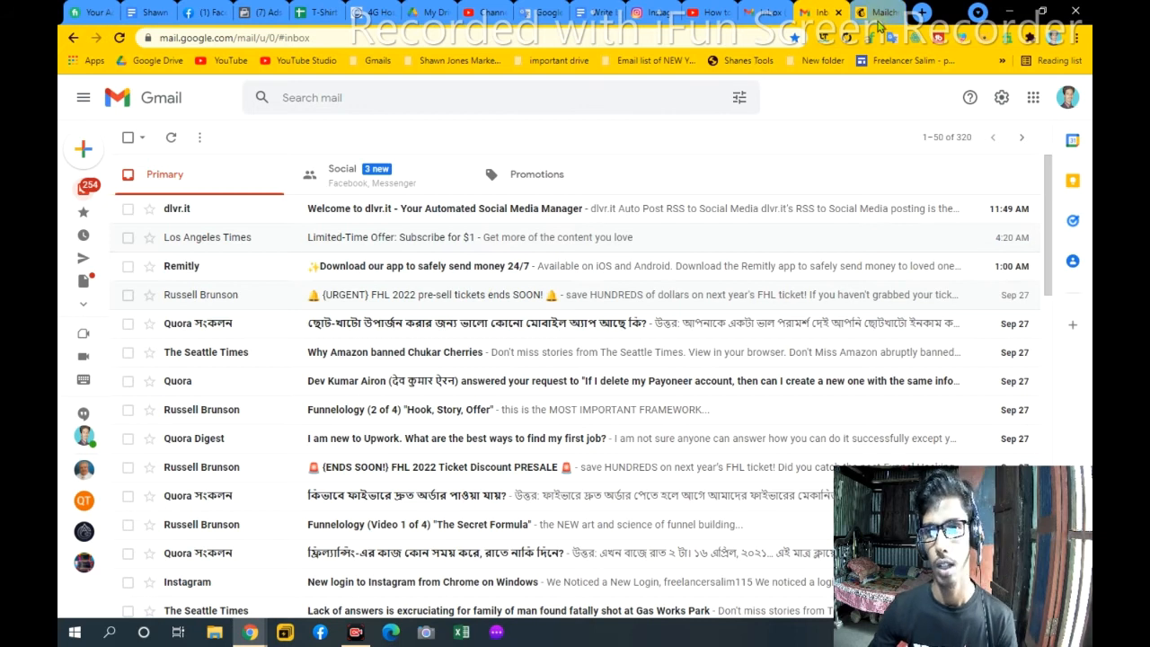
Switch to Mailchimp and start creating a new email from the Template option
{"action": "left_click", "coordinate": [877, 23]}
{"action": "scroll", "coordinate": [439, 332], "scroll_direction": "up", "scroll_amount": 3}
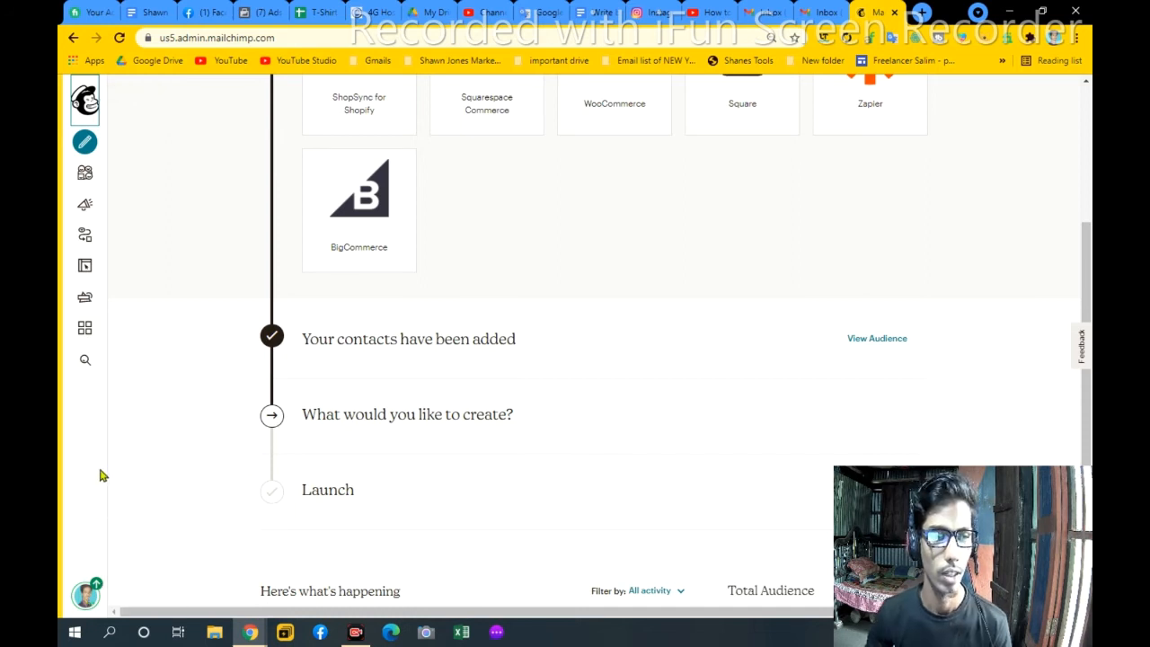
{"action": "left_click", "coordinate": [89, 153]}
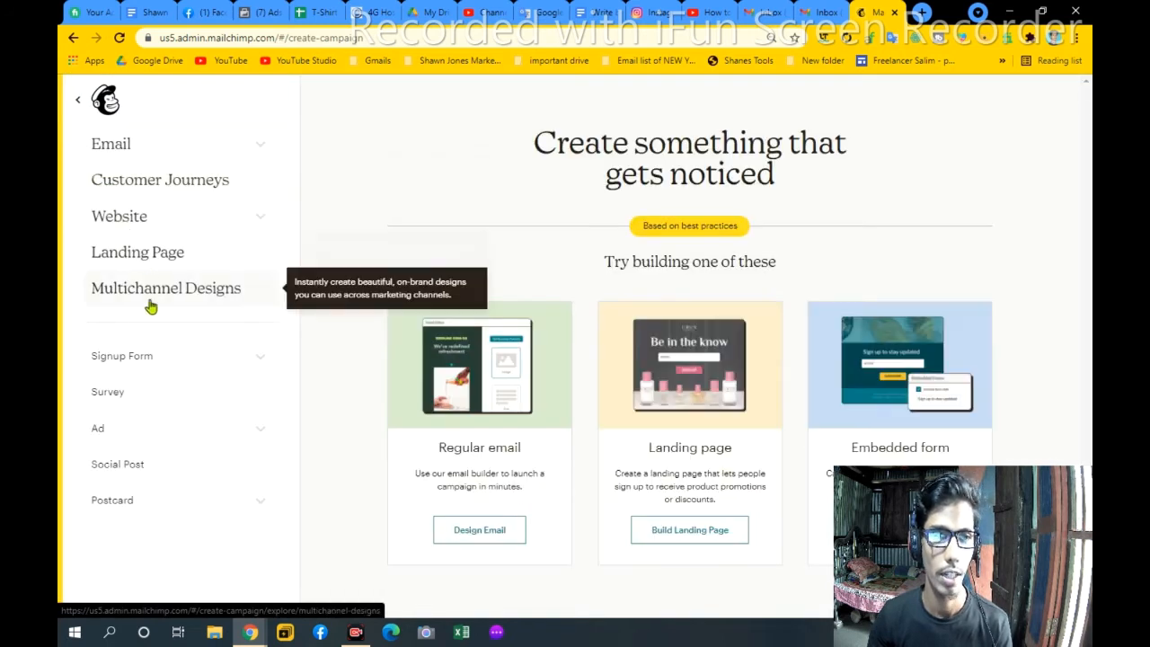
{"action": "left_click", "coordinate": [224, 159]}
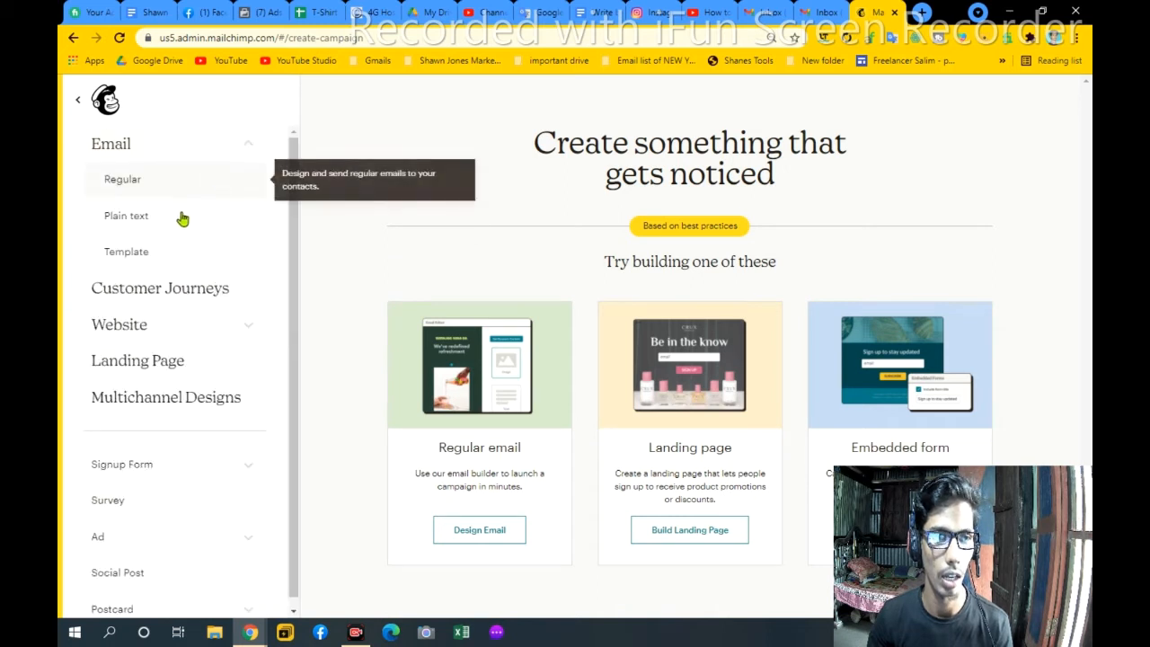
{"action": "left_click", "coordinate": [142, 255]}
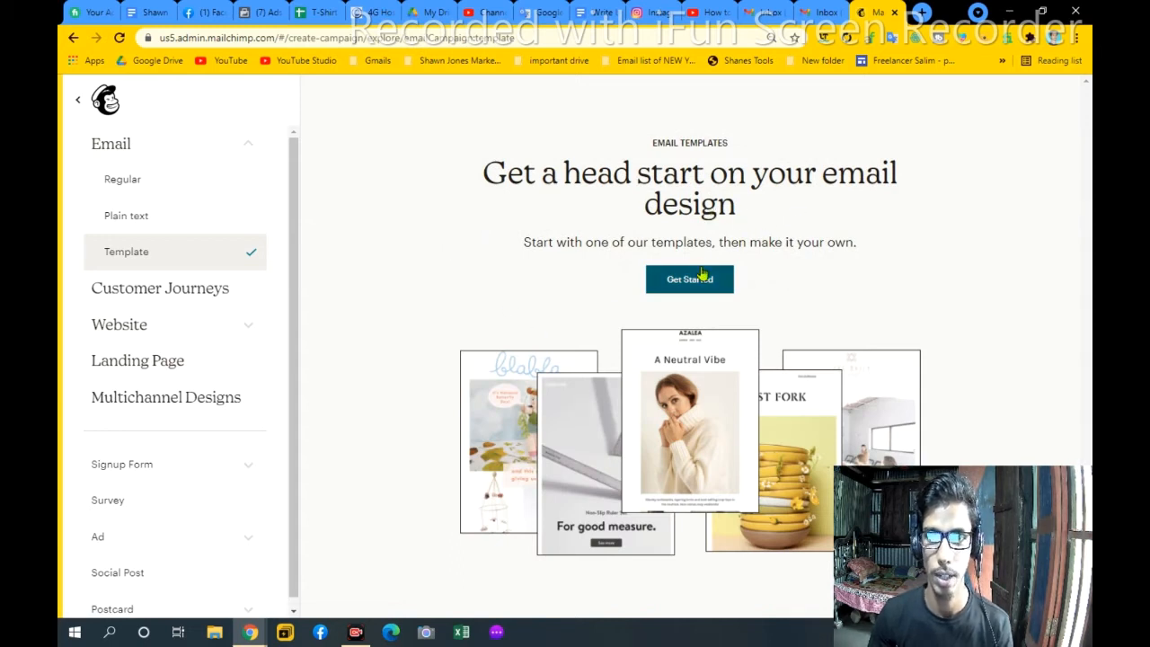
{"action": "left_click", "coordinate": [707, 279]}
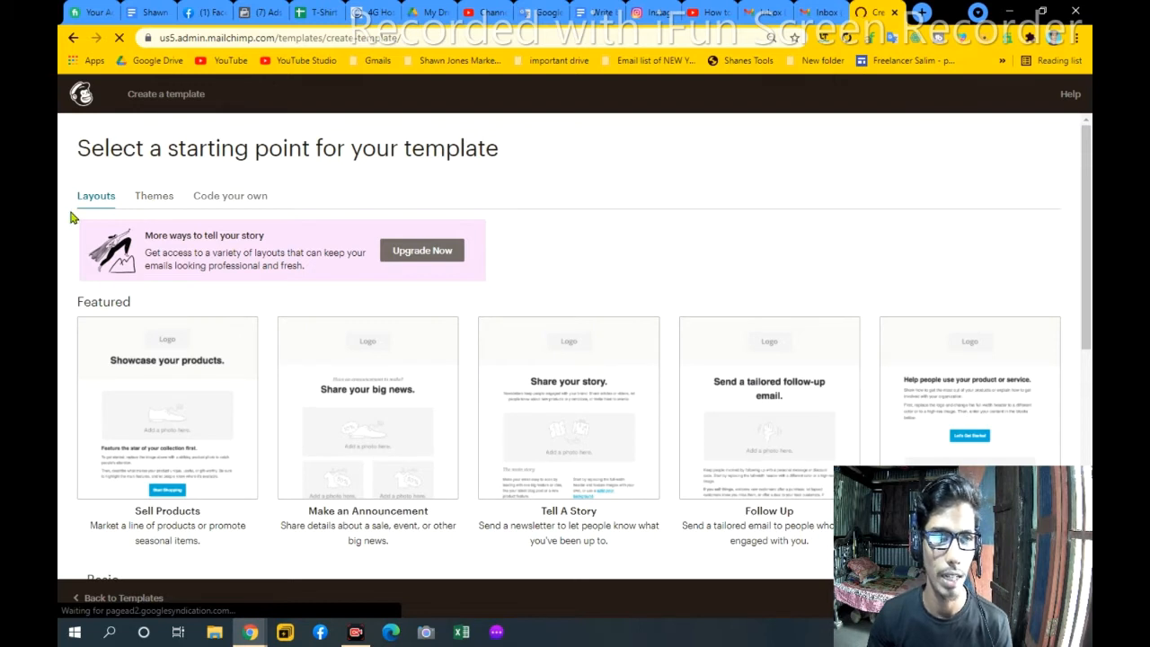
Compare the template starting points: the featured and basic layouts, the themes, and the code-your-own import options
{"action": "scroll", "coordinate": [429, 437], "scroll_direction": "down", "scroll_amount": 2}
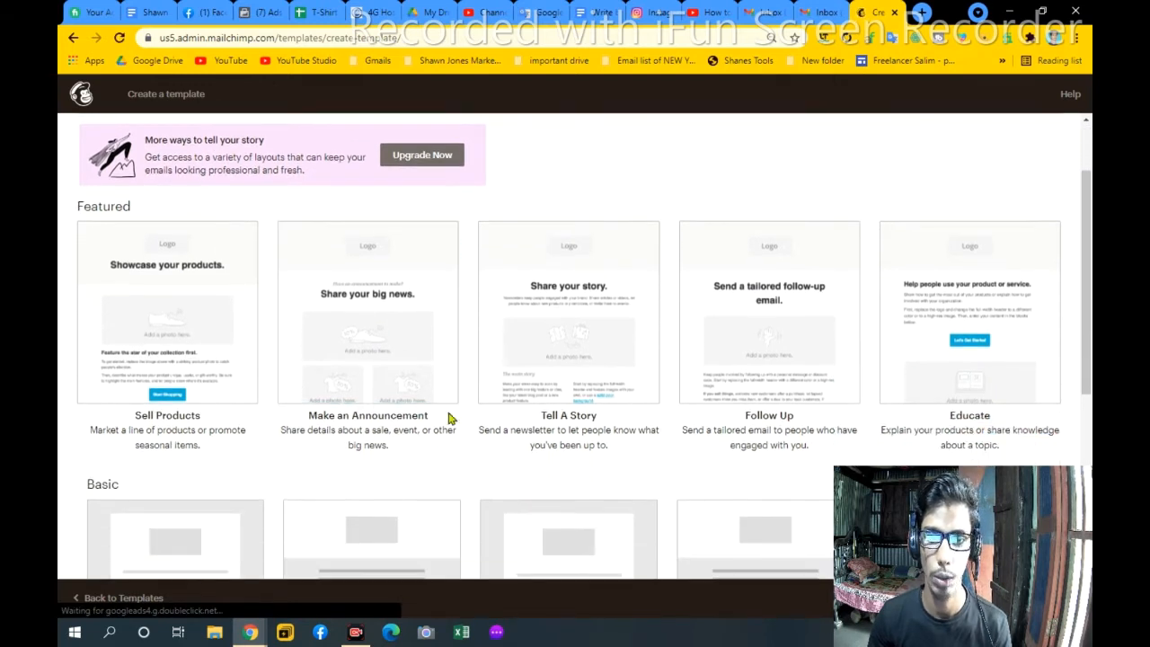
{"action": "scroll", "coordinate": [453, 416], "scroll_direction": "down", "scroll_amount": 3}
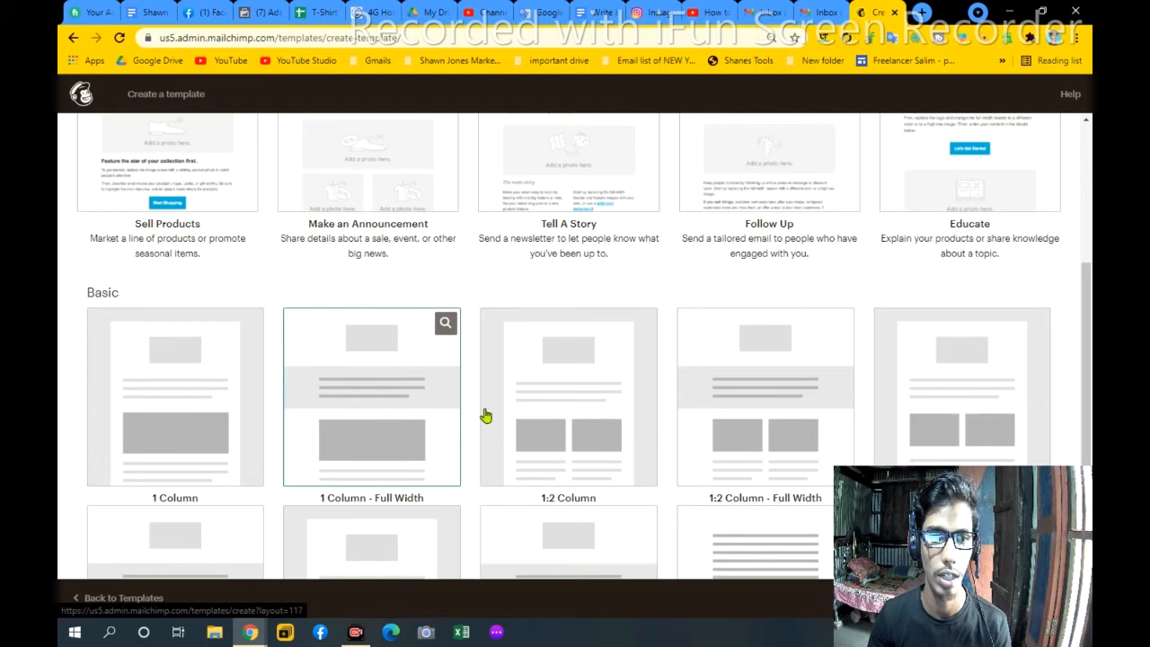
{"action": "scroll", "coordinate": [504, 415], "scroll_direction": "up", "scroll_amount": 3}
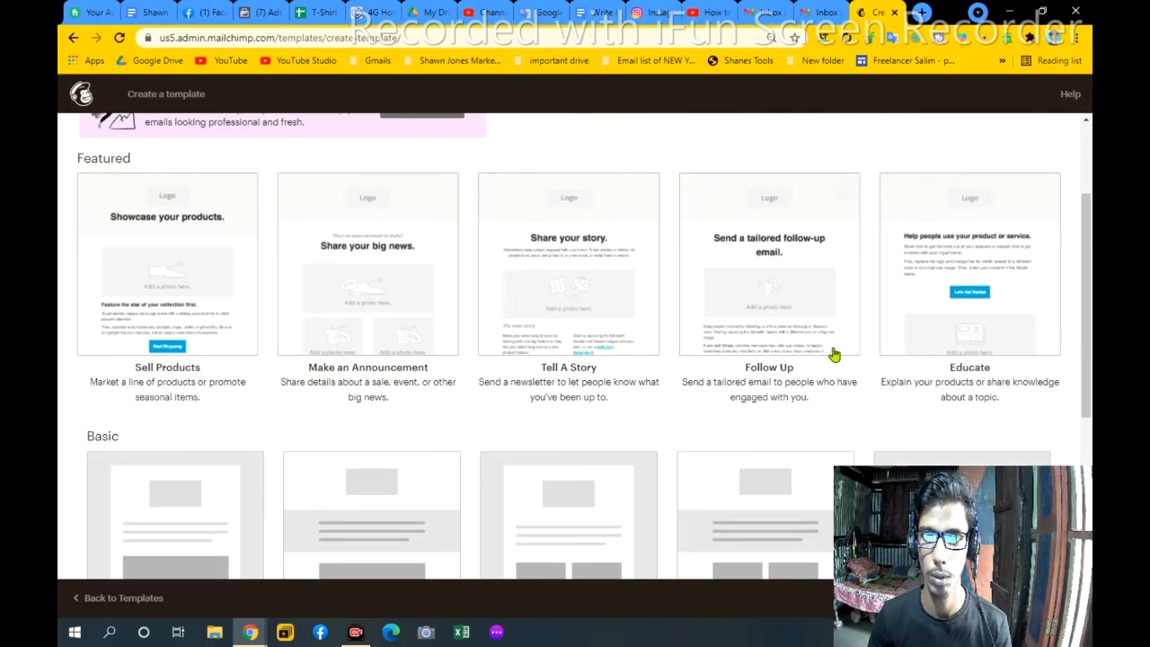
{"action": "mouse_move", "coordinate": [860, 351]}
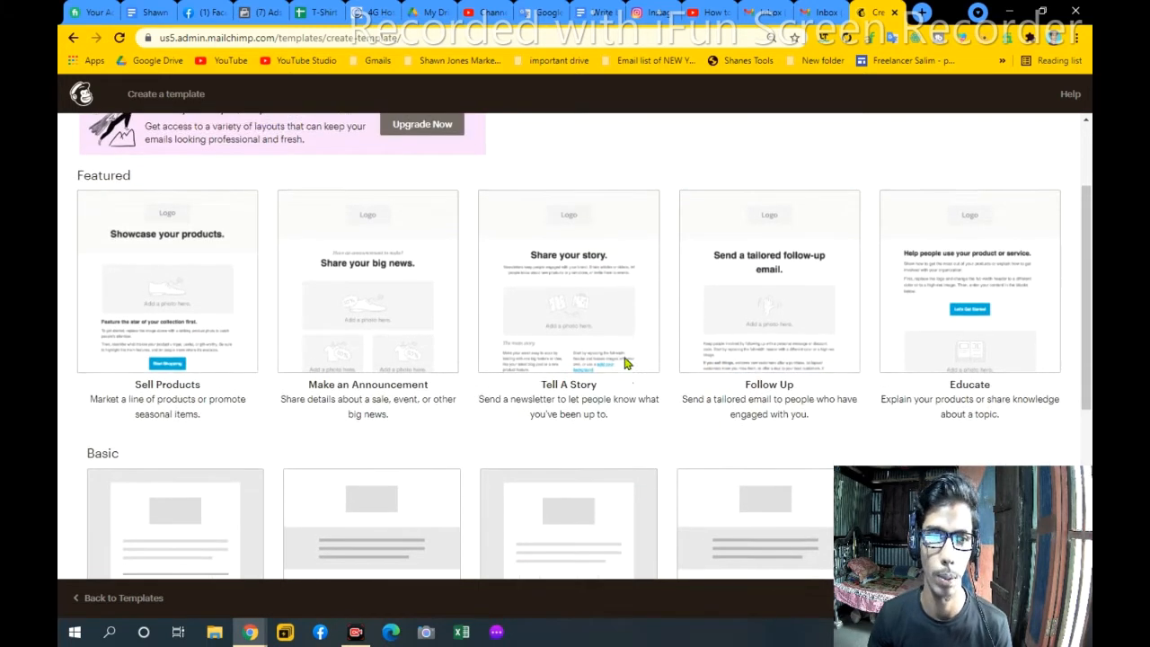
{"action": "scroll", "coordinate": [584, 360], "scroll_direction": "up", "scroll_amount": 2}
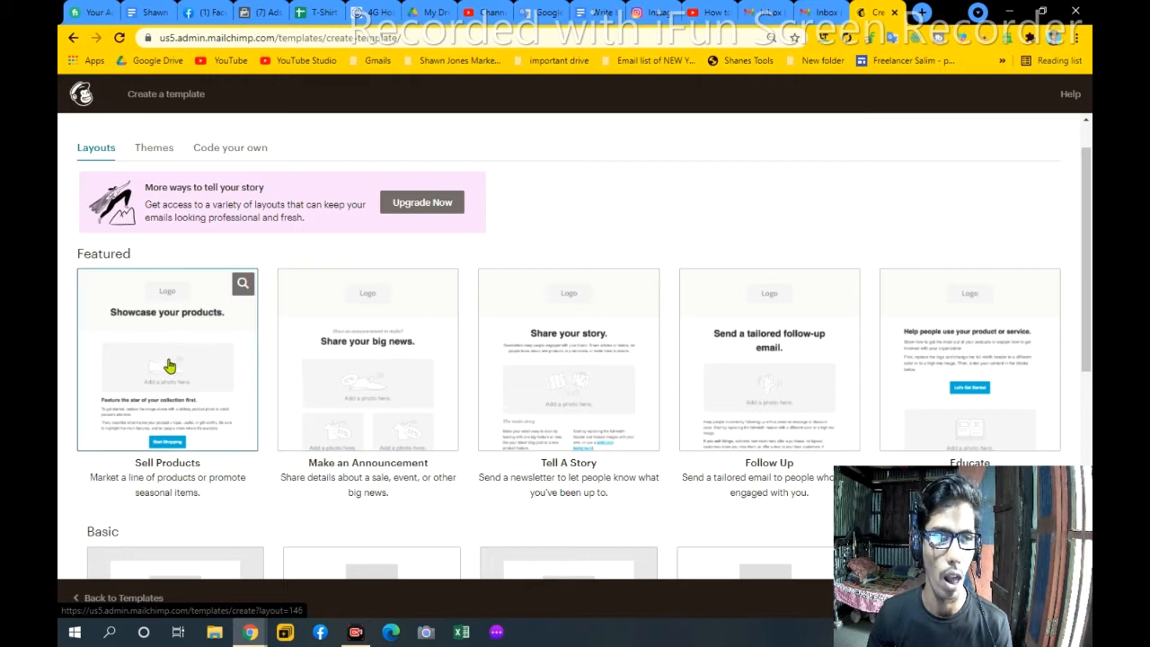
{"action": "scroll", "coordinate": [160, 314], "scroll_direction": "up", "scroll_amount": 1}
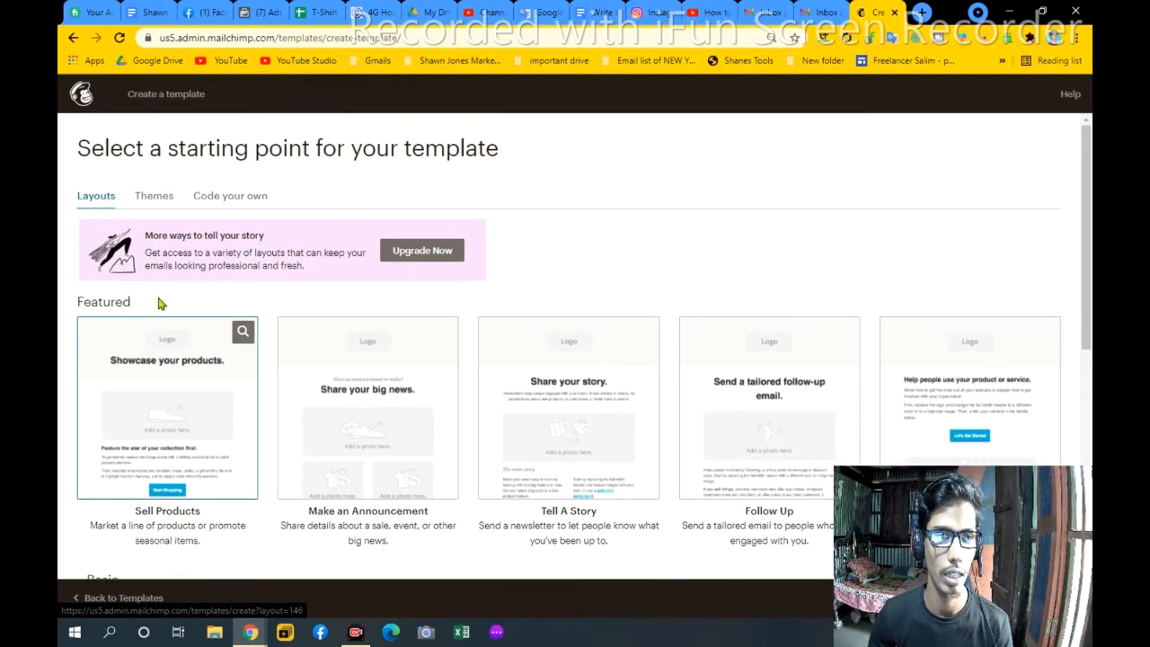
{"action": "left_click", "coordinate": [156, 200]}
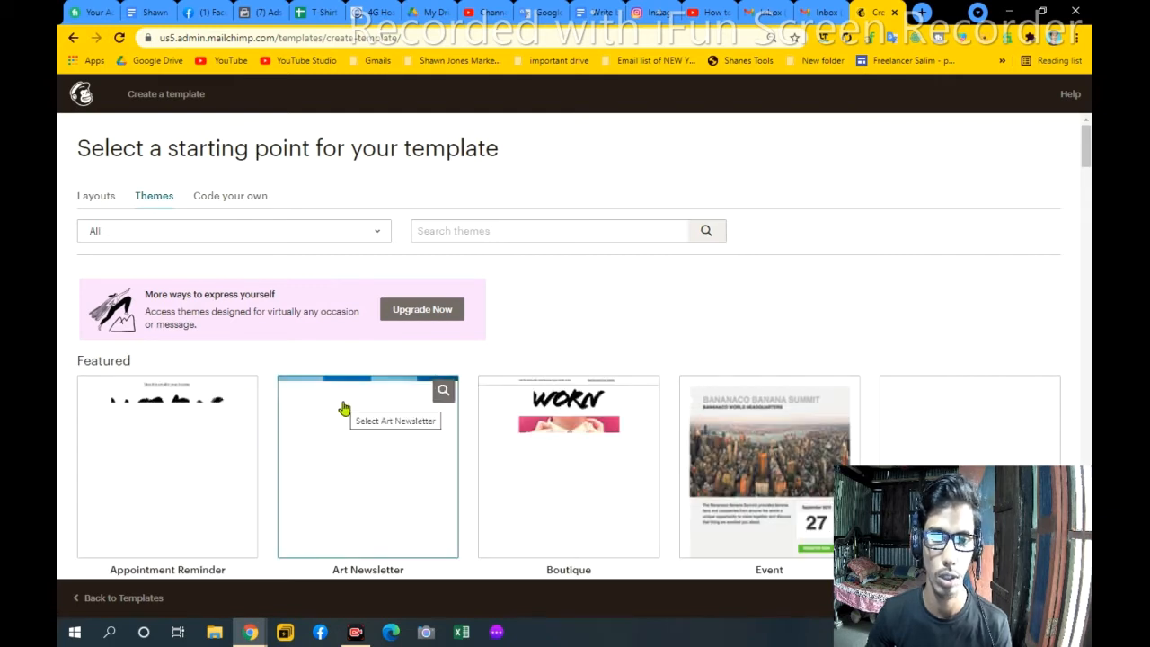
{"action": "left_click", "coordinate": [106, 203]}
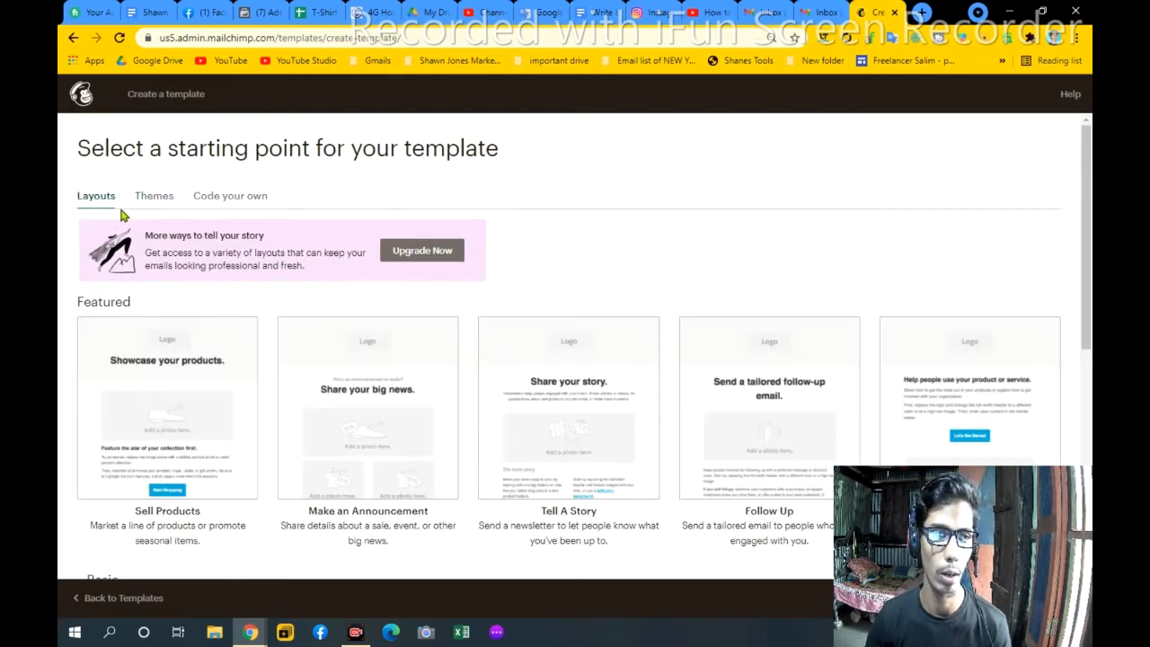
{"action": "mouse_move", "coordinate": [765, 442]}
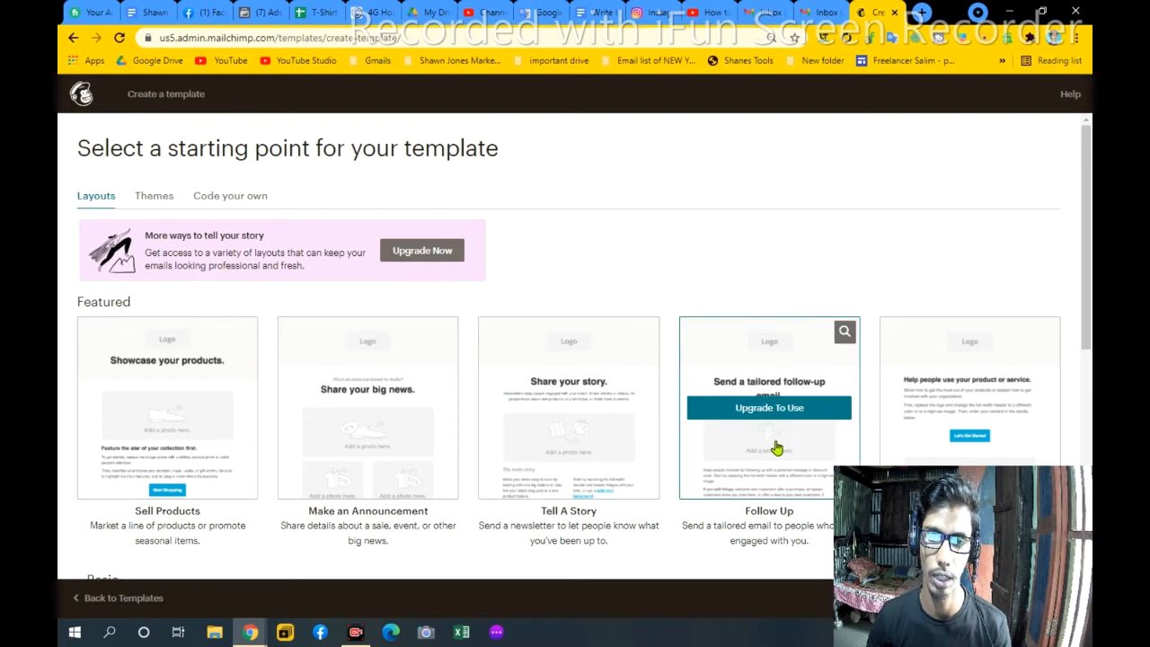
{"action": "left_click", "coordinate": [224, 203]}
{"action": "mouse_move", "coordinate": [179, 432]}
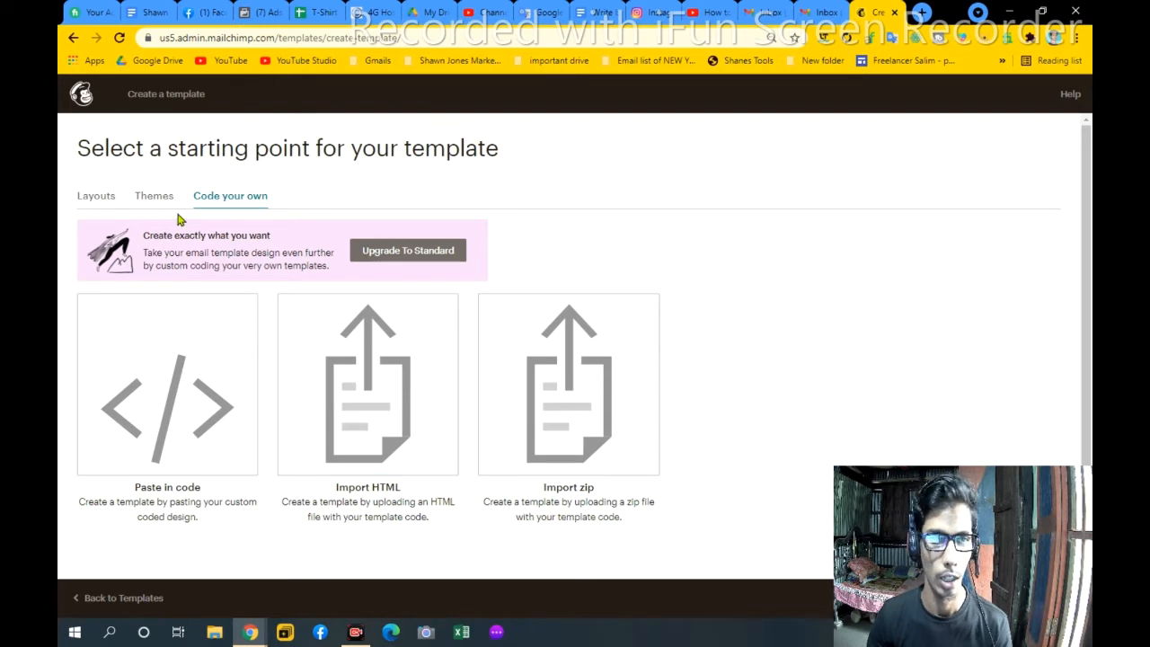
Browse the template themes, examining the Featured and E-commerce designs and which ones are available to use
{"action": "left_click", "coordinate": [153, 195]}
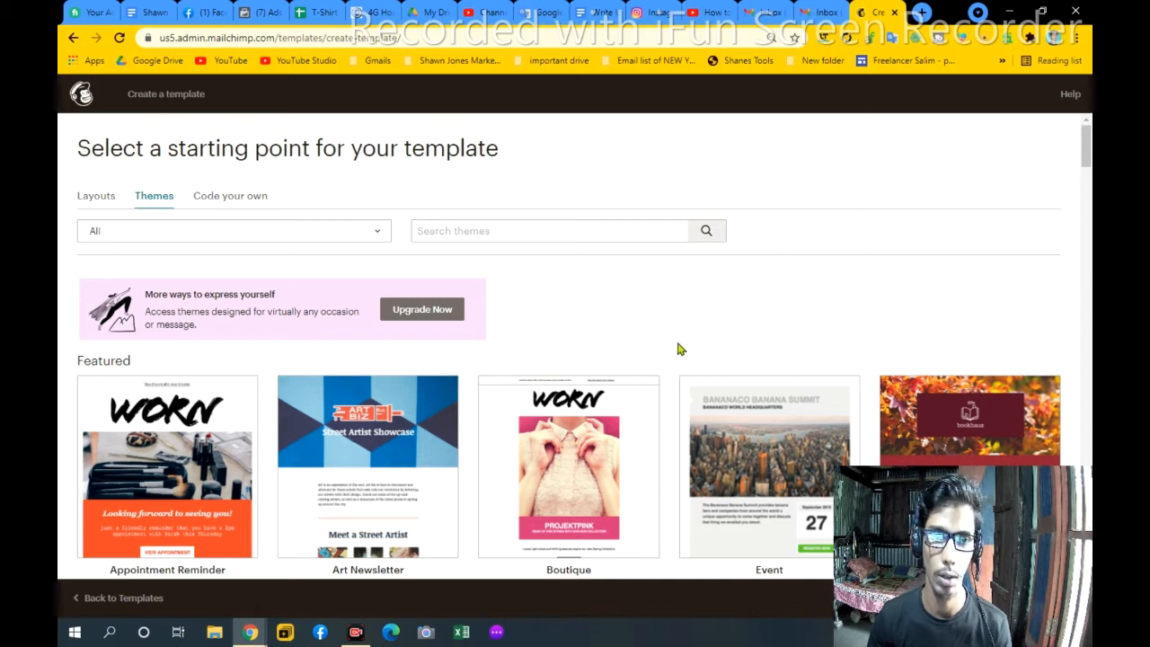
{"action": "scroll", "coordinate": [679, 349], "scroll_direction": "down", "scroll_amount": 1}
{"action": "scroll", "coordinate": [679, 351], "scroll_direction": "up", "scroll_amount": 1}
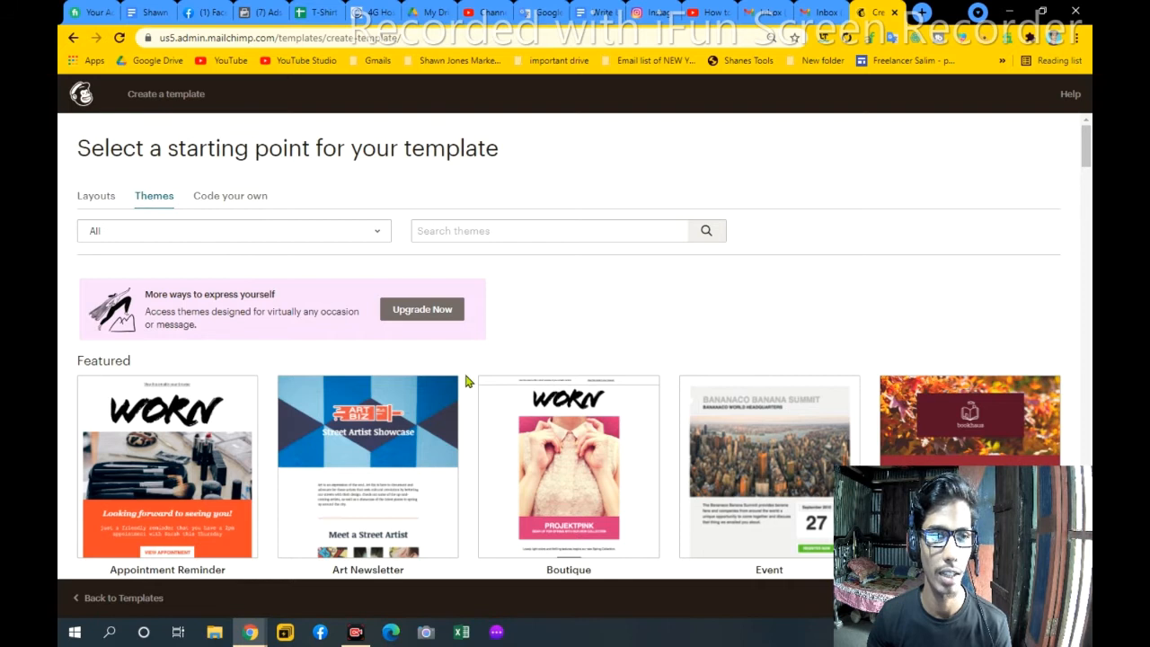
{"action": "scroll", "coordinate": [454, 368], "scroll_direction": "down", "scroll_amount": 5}
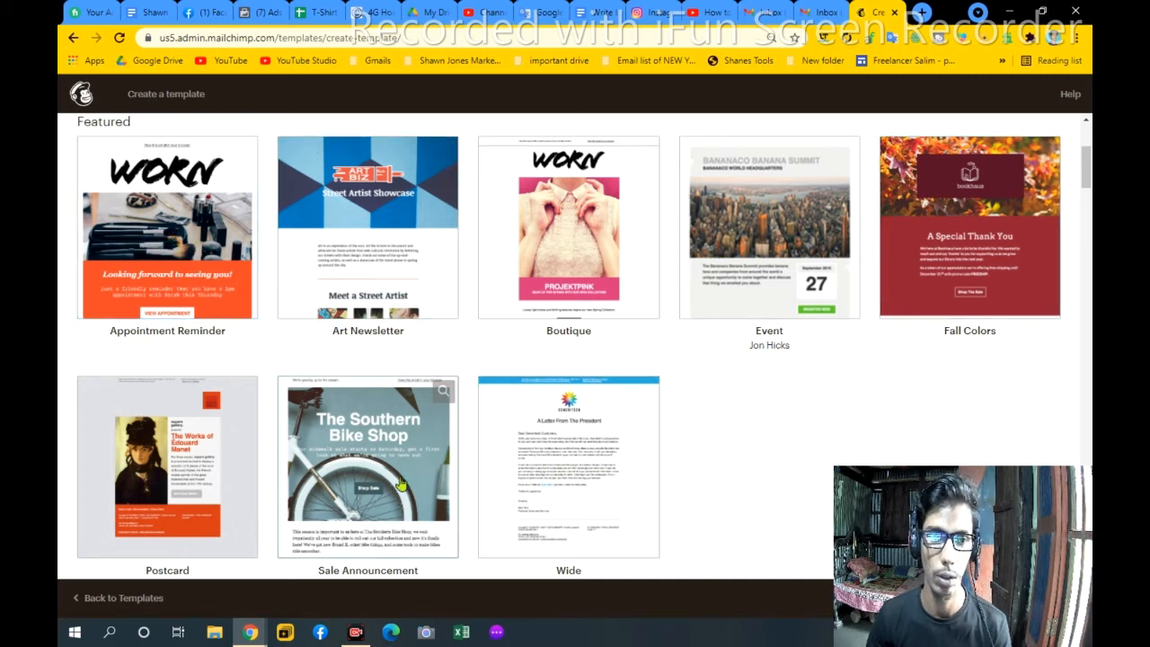
{"action": "scroll", "coordinate": [448, 415], "scroll_direction": "down", "scroll_amount": 1}
{"action": "scroll", "coordinate": [448, 416], "scroll_direction": "down", "scroll_amount": 2}
{"action": "mouse_move", "coordinate": [364, 454]}
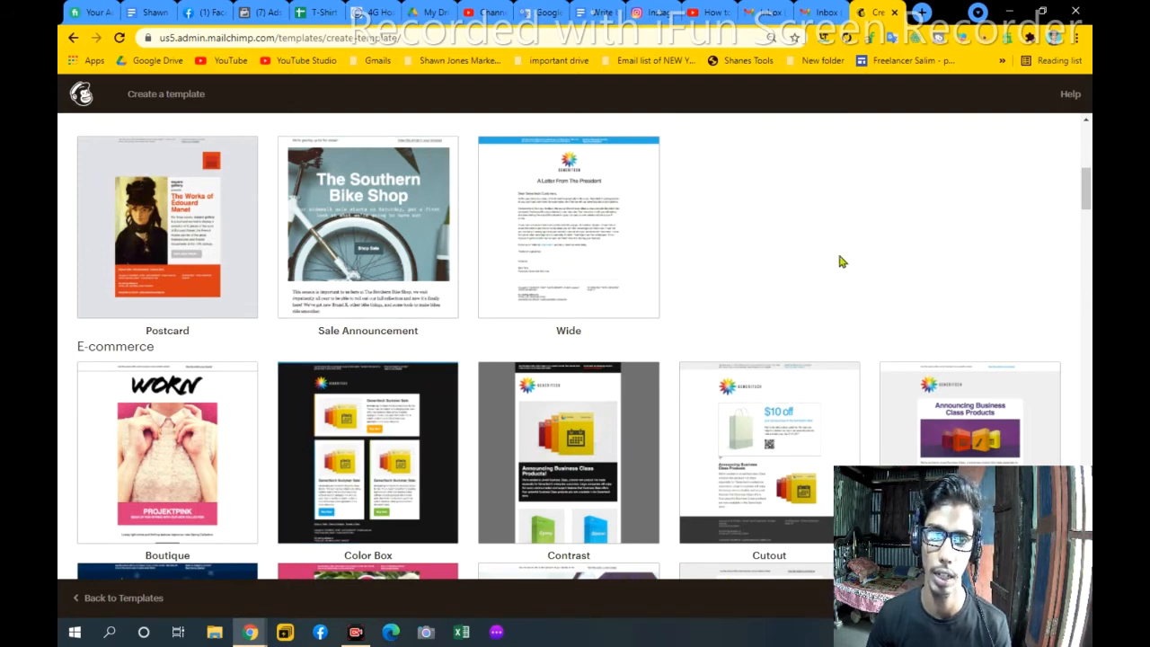
{"action": "mouse_move", "coordinate": [804, 415]}
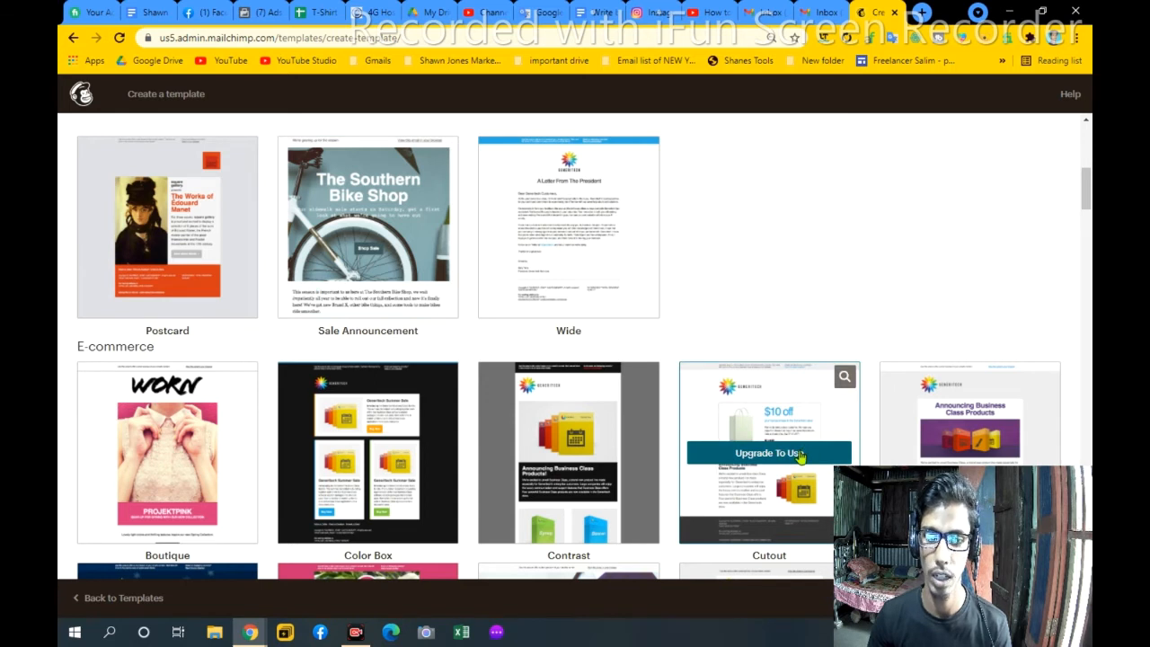
Start the template from the featured Event theme and look over its content down to the footer
{"action": "scroll", "coordinate": [764, 414], "scroll_direction": "up", "scroll_amount": 3}
{"action": "scroll", "coordinate": [734, 368], "scroll_direction": "down", "scroll_amount": 1}
{"action": "scroll", "coordinate": [734, 368], "scroll_direction": "up", "scroll_amount": 3}
{"action": "scroll", "coordinate": [710, 378], "scroll_direction": "down", "scroll_amount": 3}
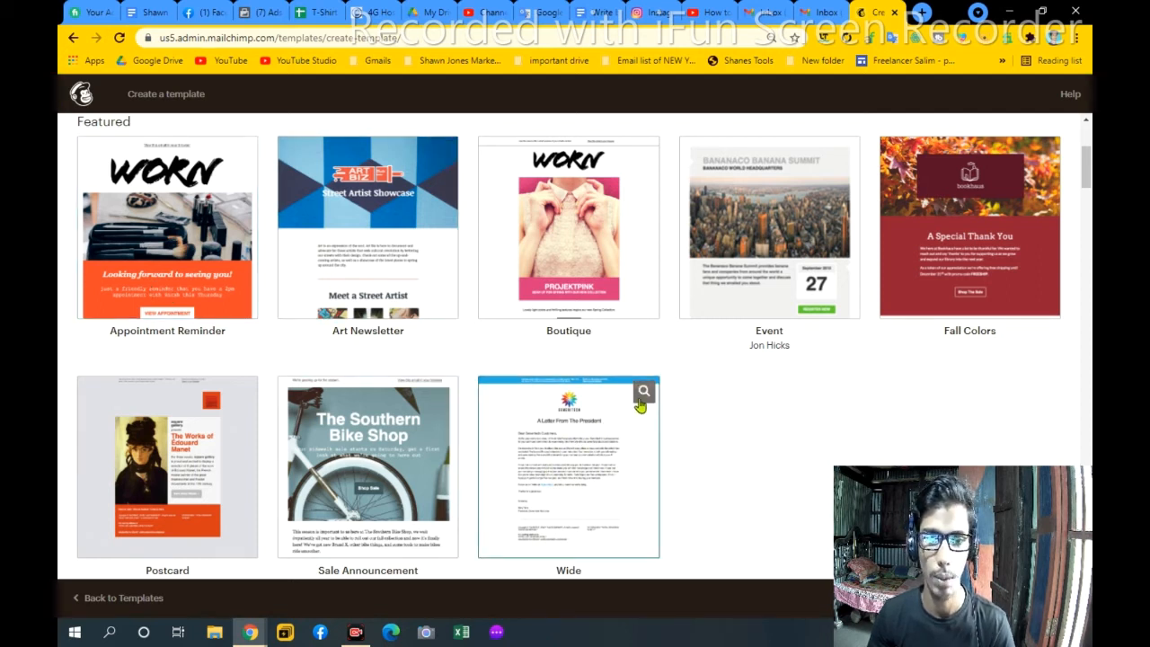
{"action": "scroll", "coordinate": [785, 293], "scroll_direction": "up", "scroll_amount": 1}
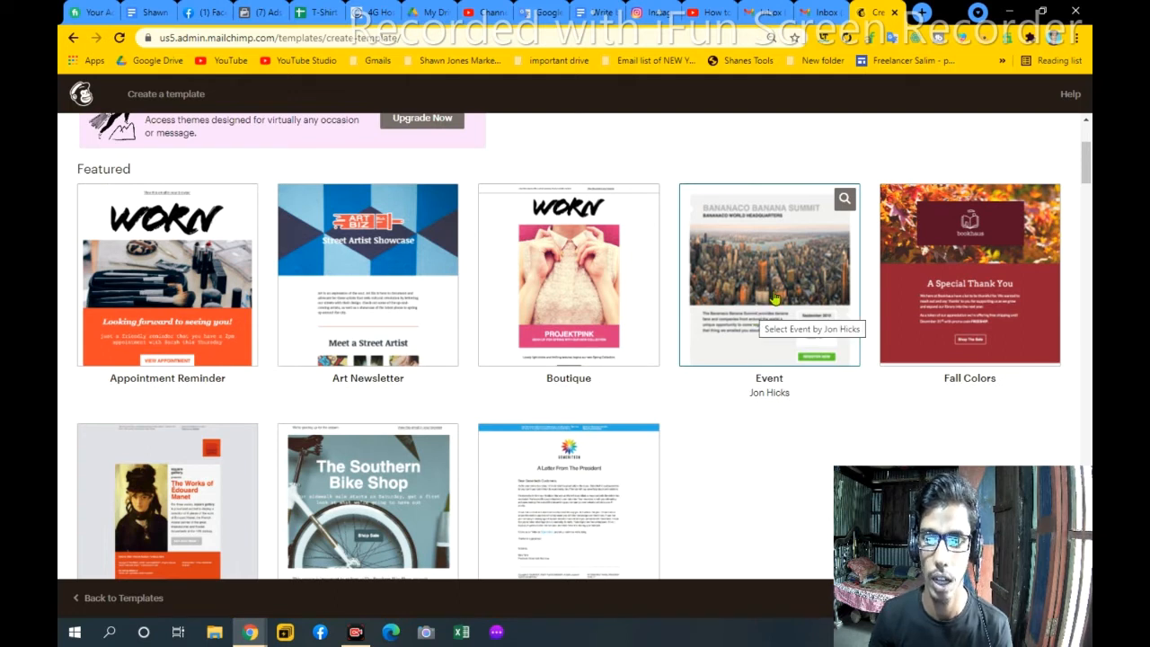
{"action": "left_click", "coordinate": [774, 298]}
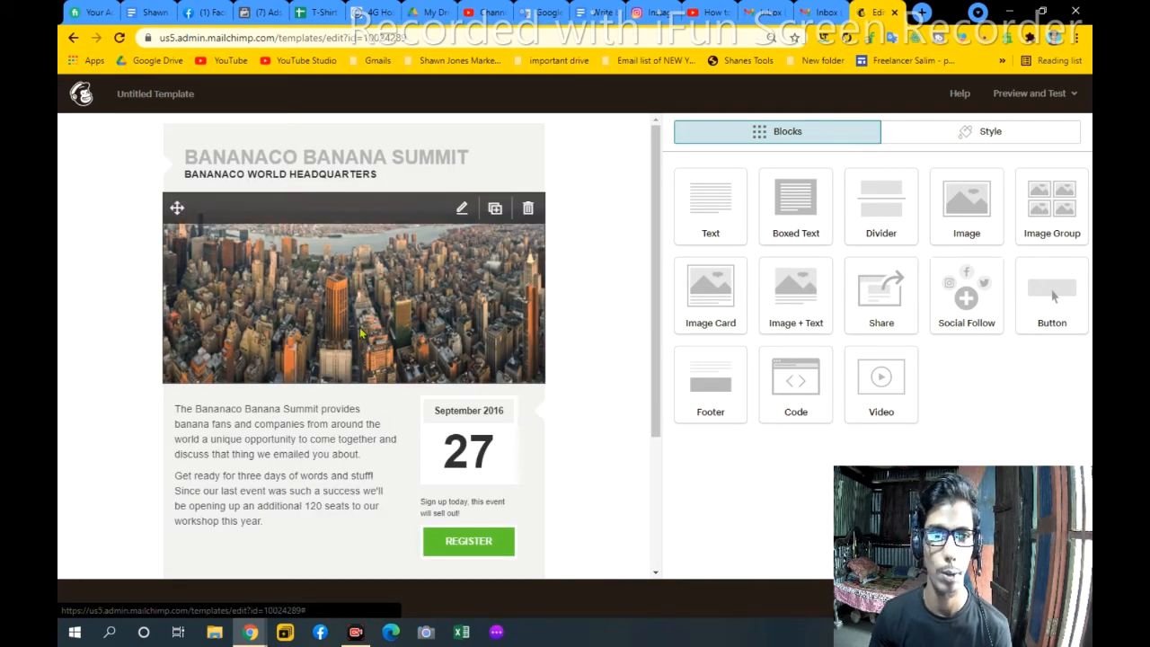
{"action": "scroll", "coordinate": [459, 415], "scroll_direction": "down", "scroll_amount": 1}
{"action": "scroll", "coordinate": [459, 415], "scroll_direction": "up", "scroll_amount": 1}
{"action": "scroll", "coordinate": [225, 422], "scroll_direction": "down", "scroll_amount": 4}
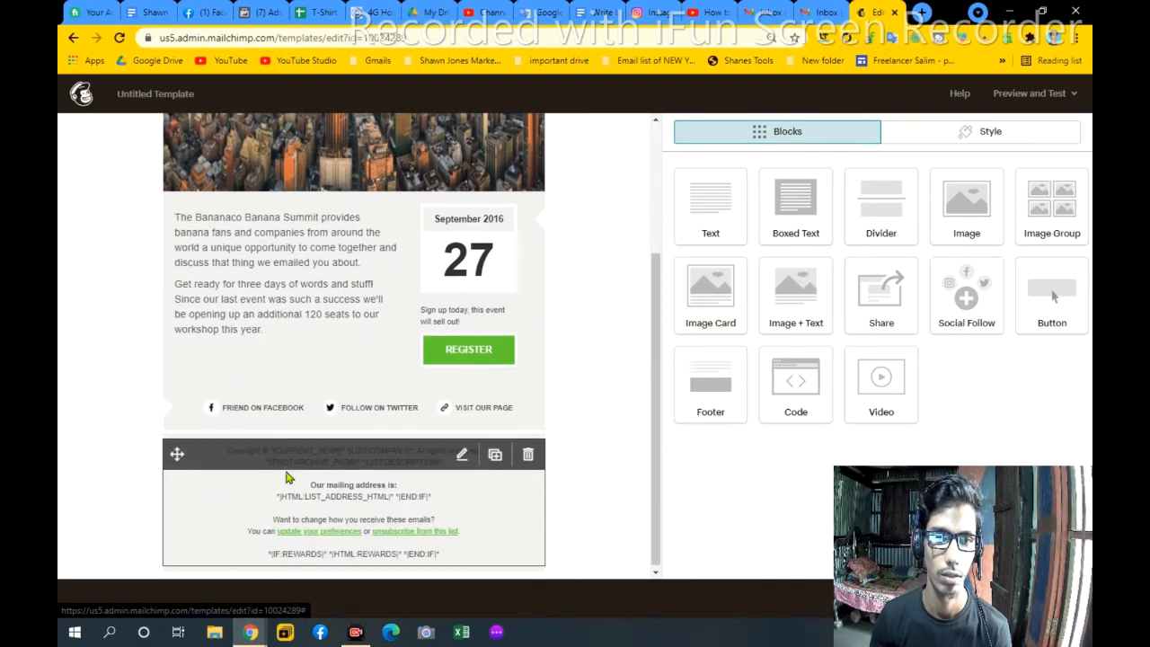
{"action": "scroll", "coordinate": [367, 419], "scroll_direction": "up", "scroll_amount": 5}
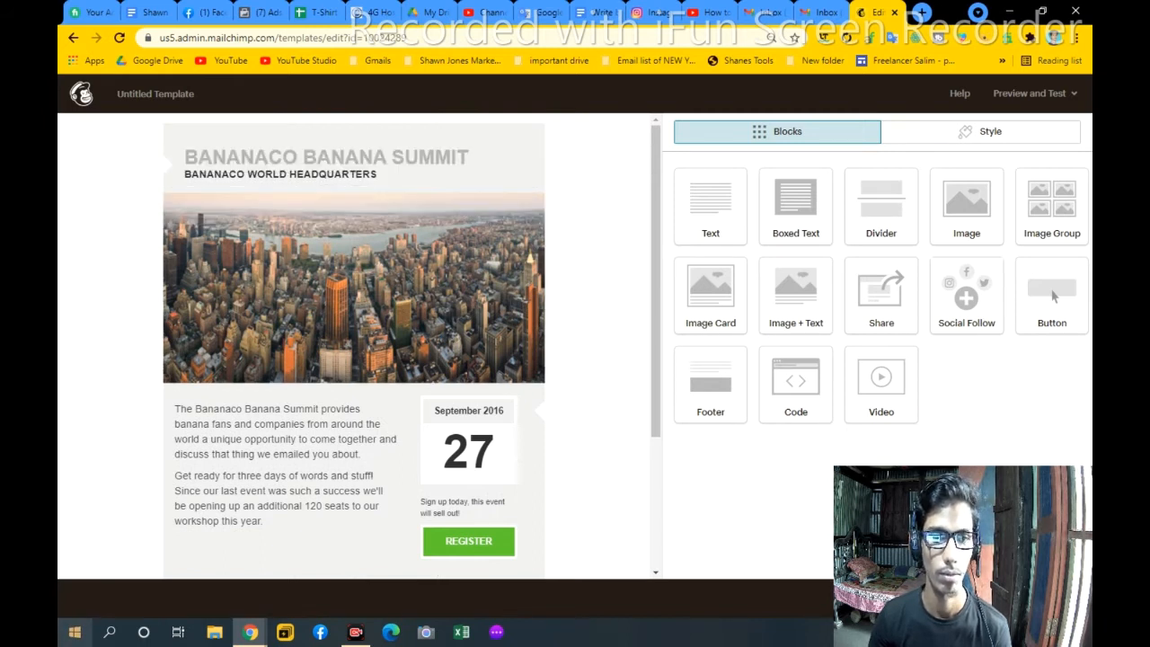
Switch to the Fiverr conversation and copy the offer text from "Italy Tour is offering" through "Best 10 days package"
{"action": "key", "text": "ctrl+Tab"}
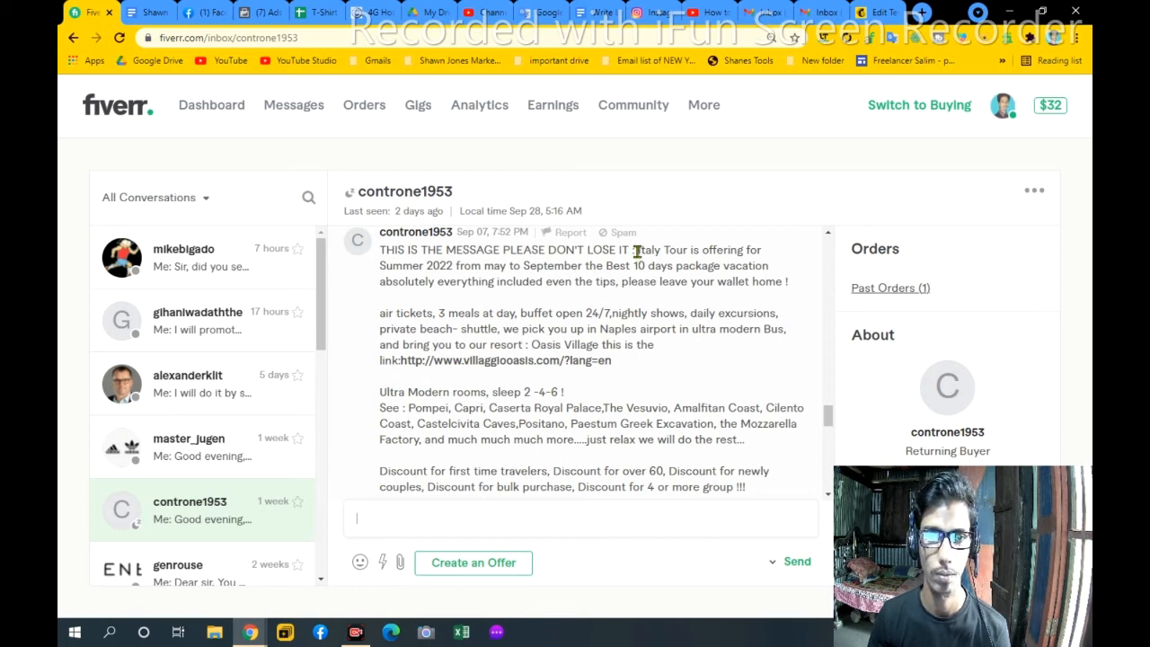
{"action": "left_click_drag", "start_coordinate": [637, 252], "coordinate": [719, 268]}
{"action": "key", "text": "ctrl+c"}
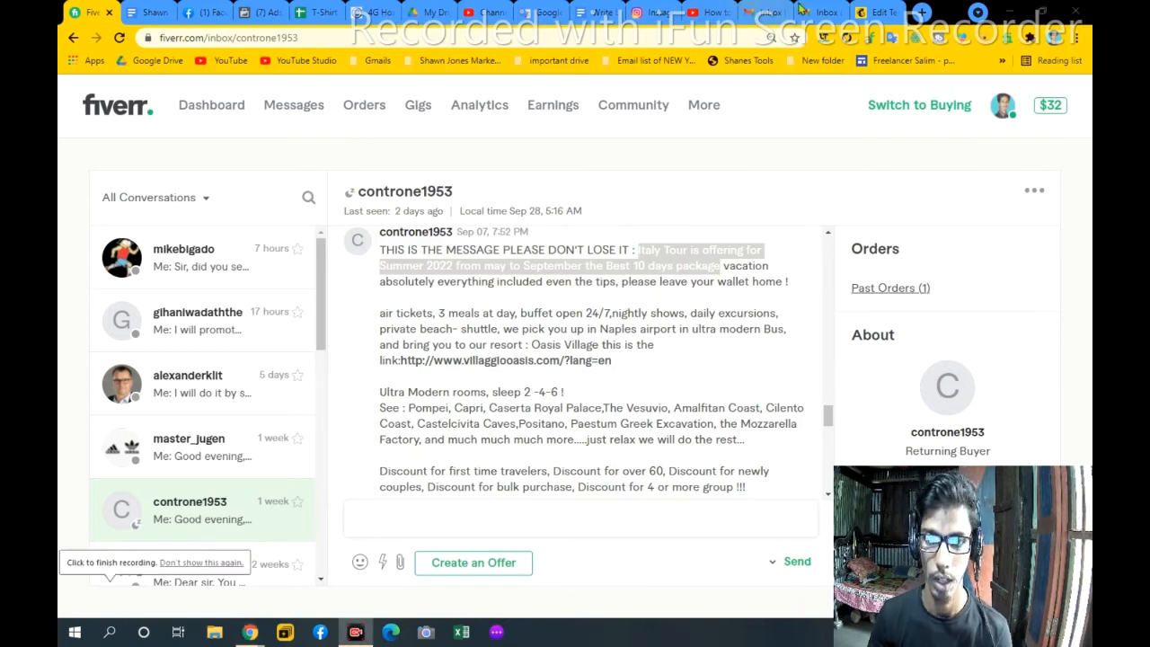
Replace the "BANANACO BANANA SUMMIT" heading in the Mailchimp template with the copied offer text and add a colon after "Italy Tour"
{"action": "left_click", "coordinate": [874, 15]}
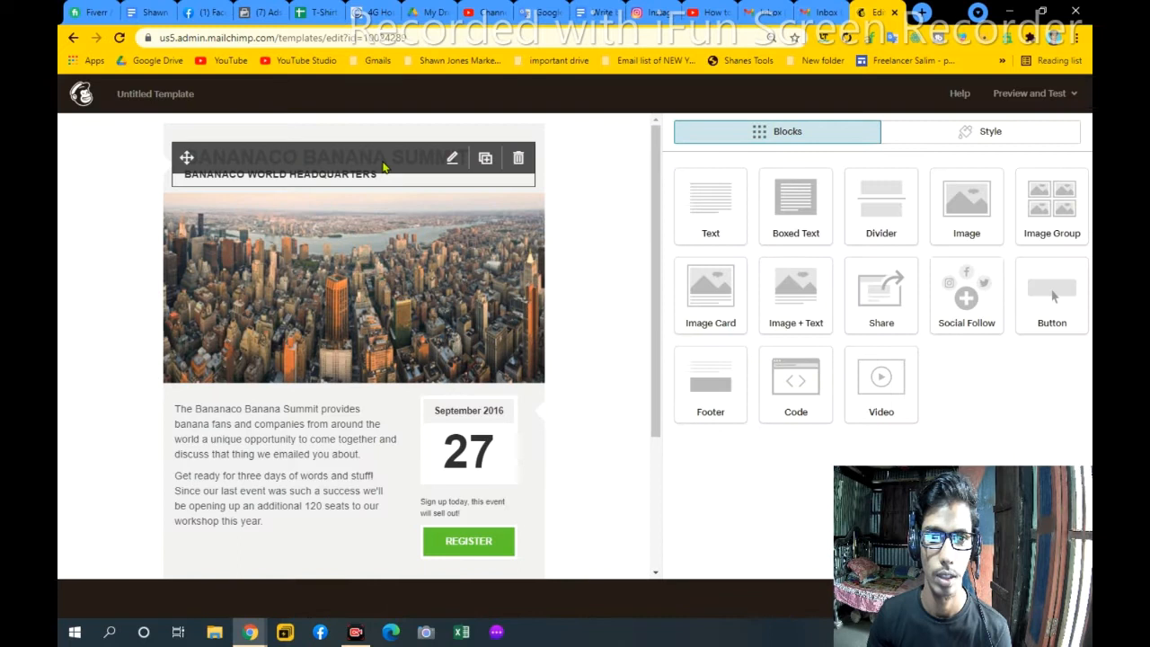
{"action": "left_click", "coordinate": [454, 158]}
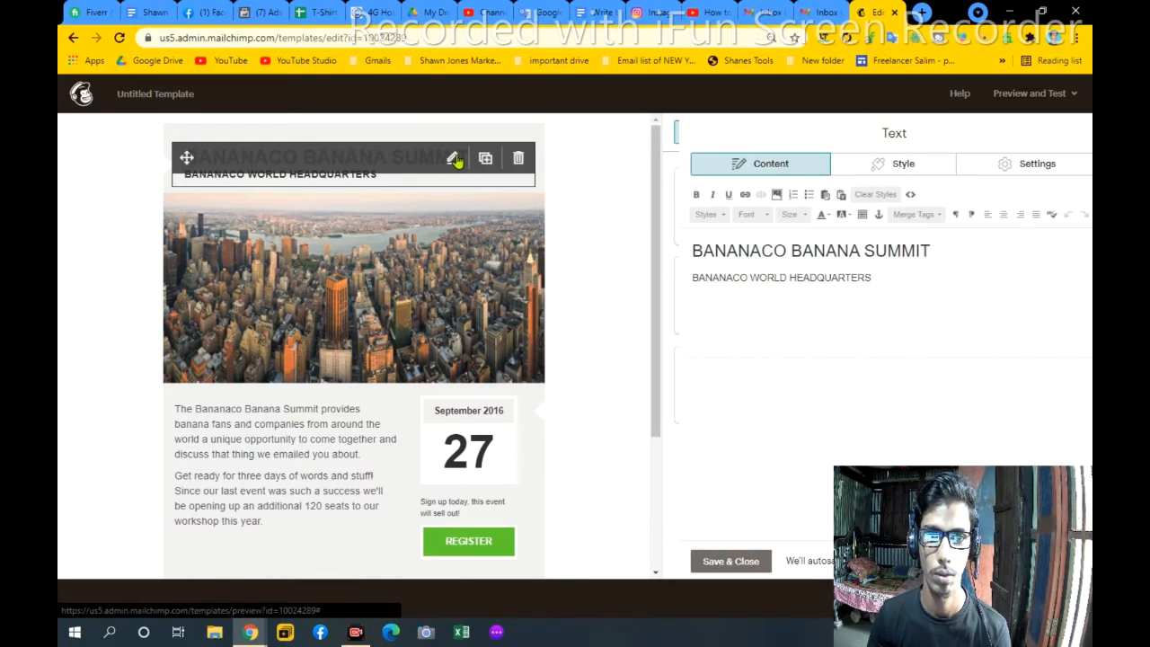
{"action": "triple_click", "coordinate": [878, 255]}
{"action": "key", "text": "ctrl+v"}
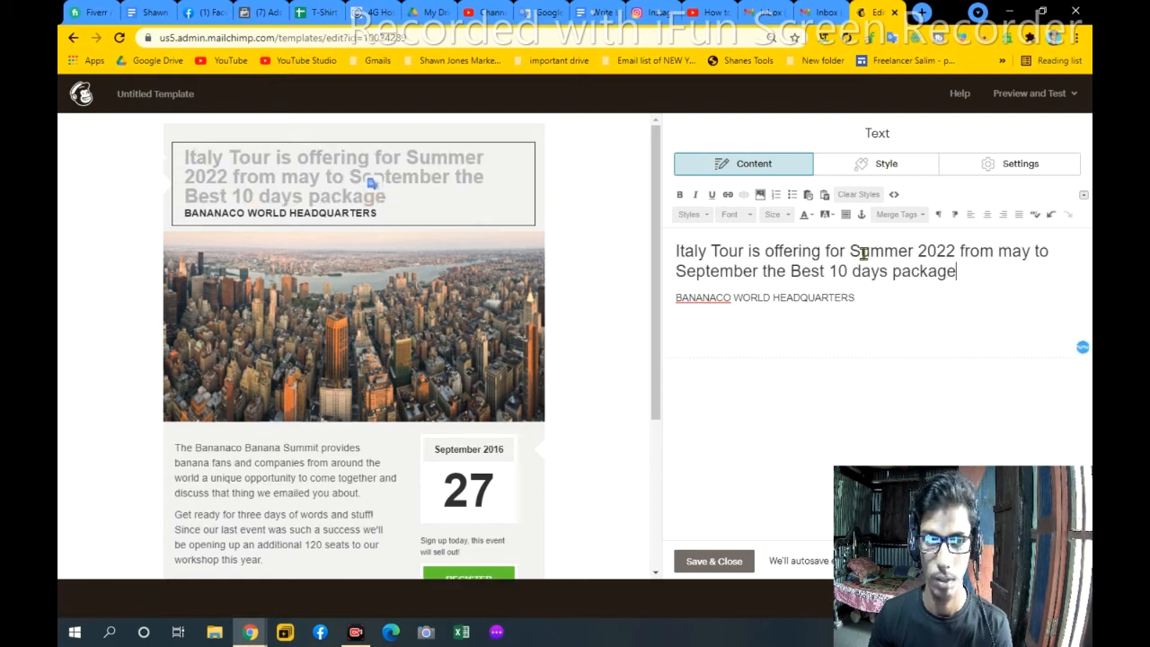
{"action": "mouse_move", "coordinate": [316, 224]}
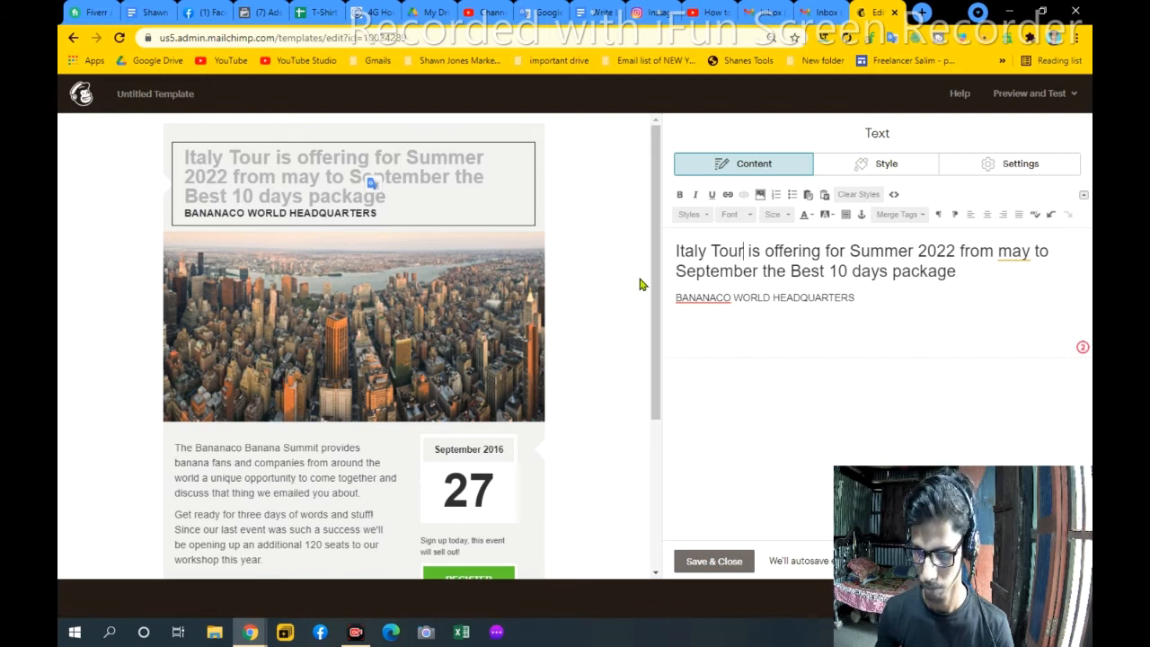
{"action": "type", "text": ":"}
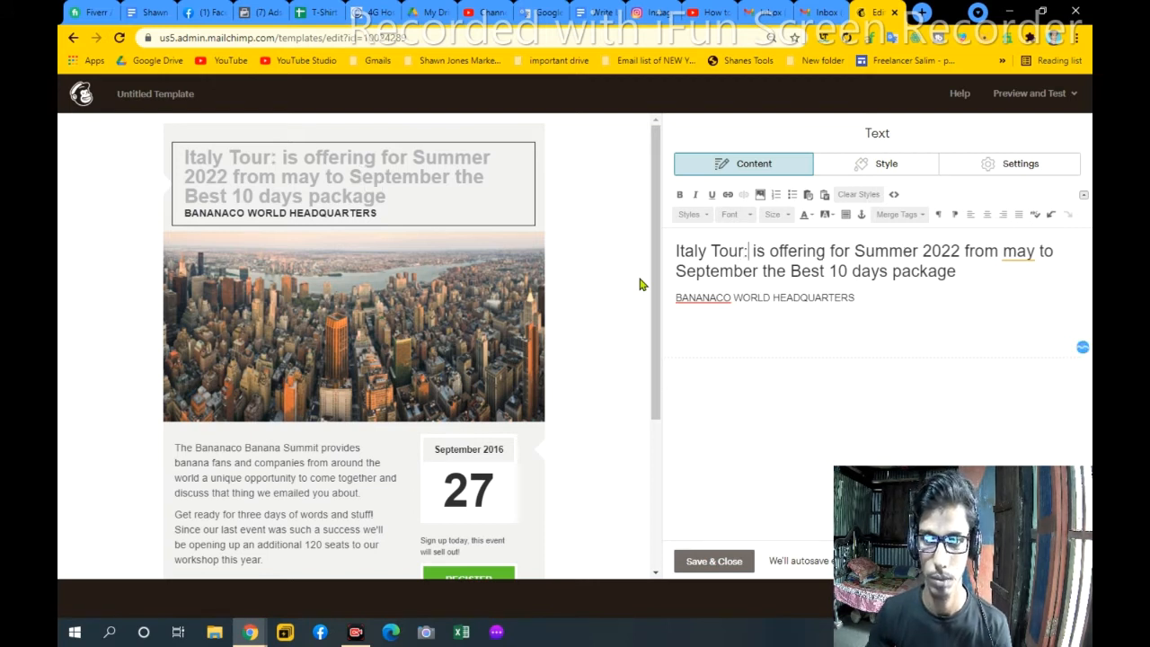
Make "Italy Tour:" in the template heading bold and colour it red
{"action": "left_click_drag", "start_coordinate": [749, 251], "coordinate": [667, 253]}
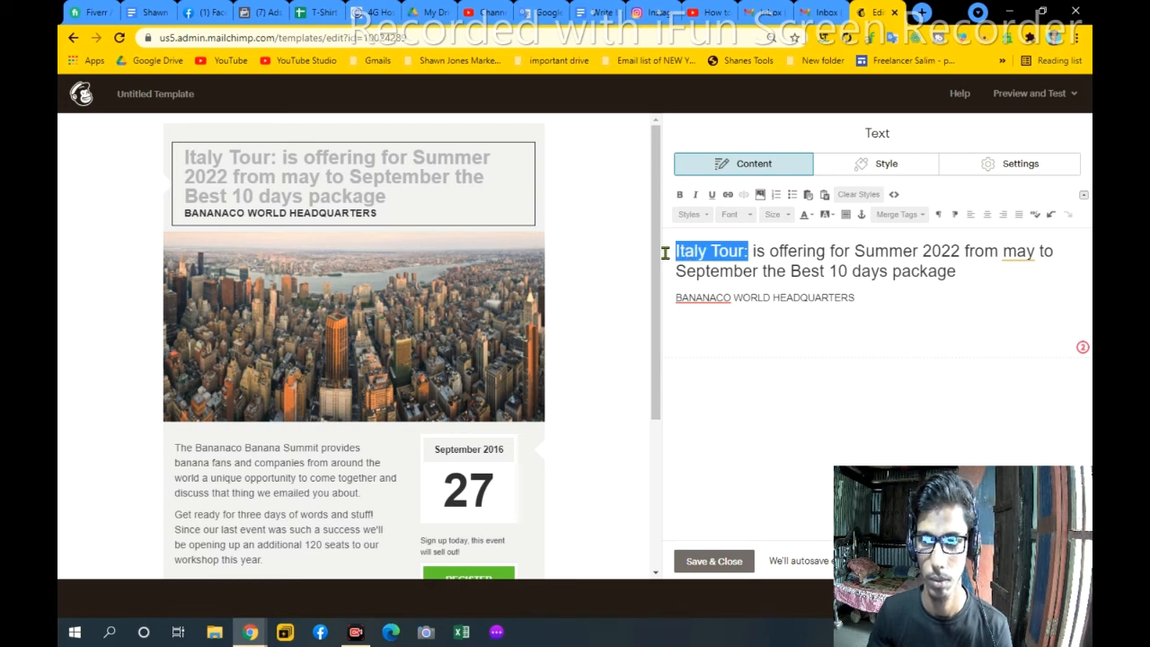
{"action": "left_click", "coordinate": [679, 195]}
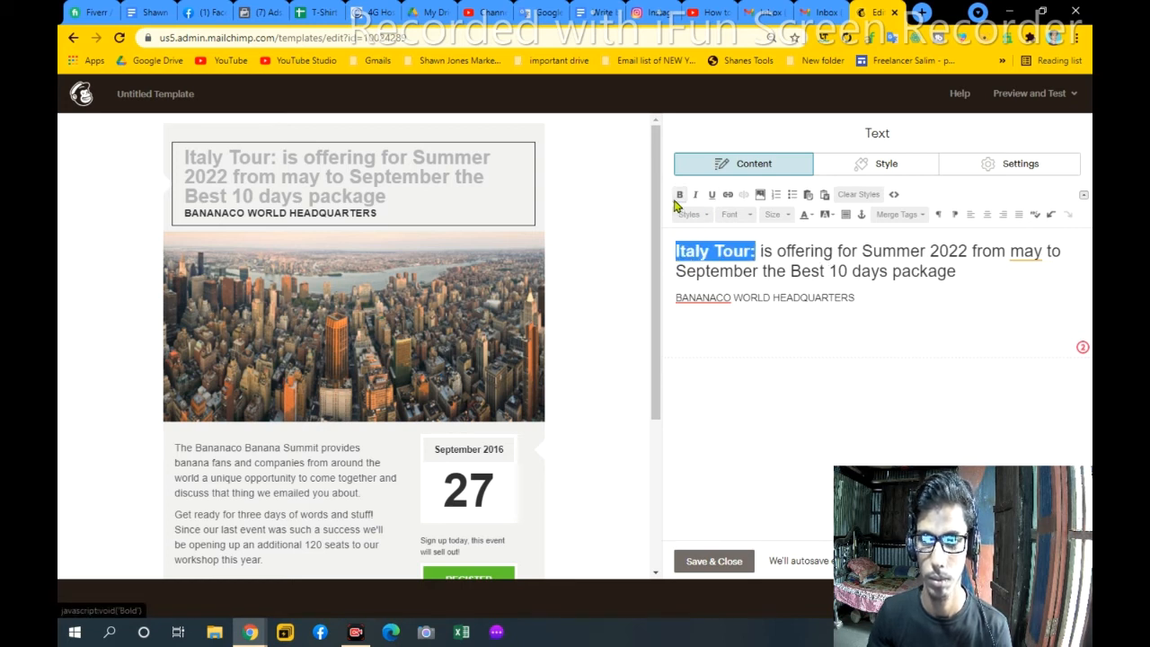
{"action": "left_click", "coordinate": [806, 215]}
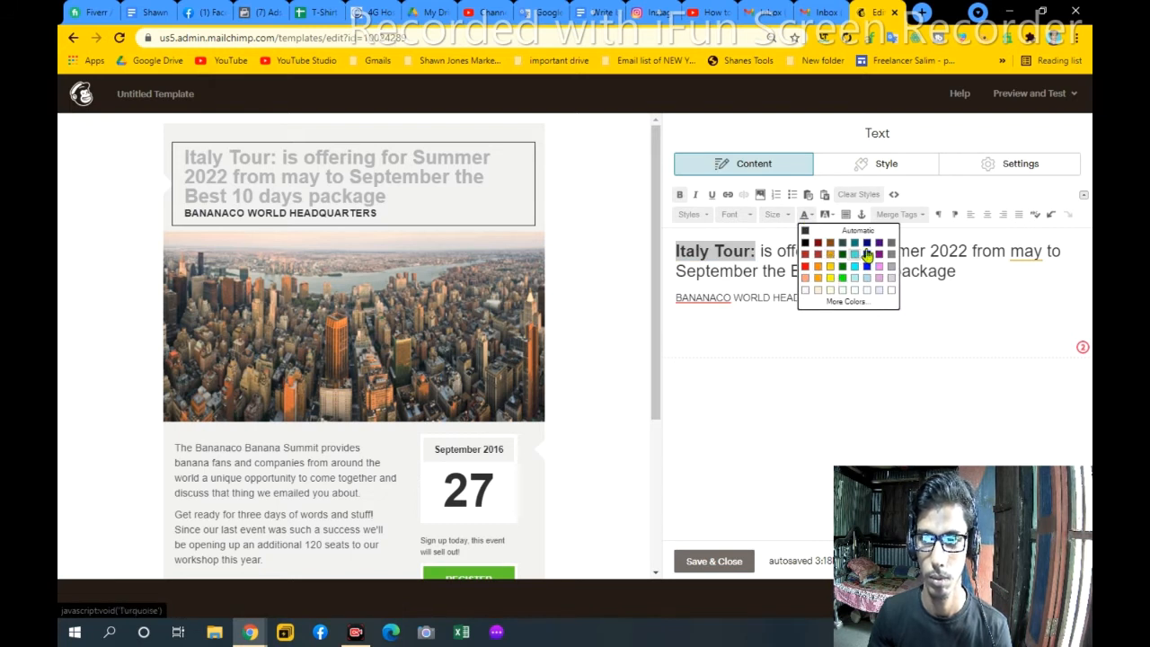
{"action": "left_click", "coordinate": [806, 266]}
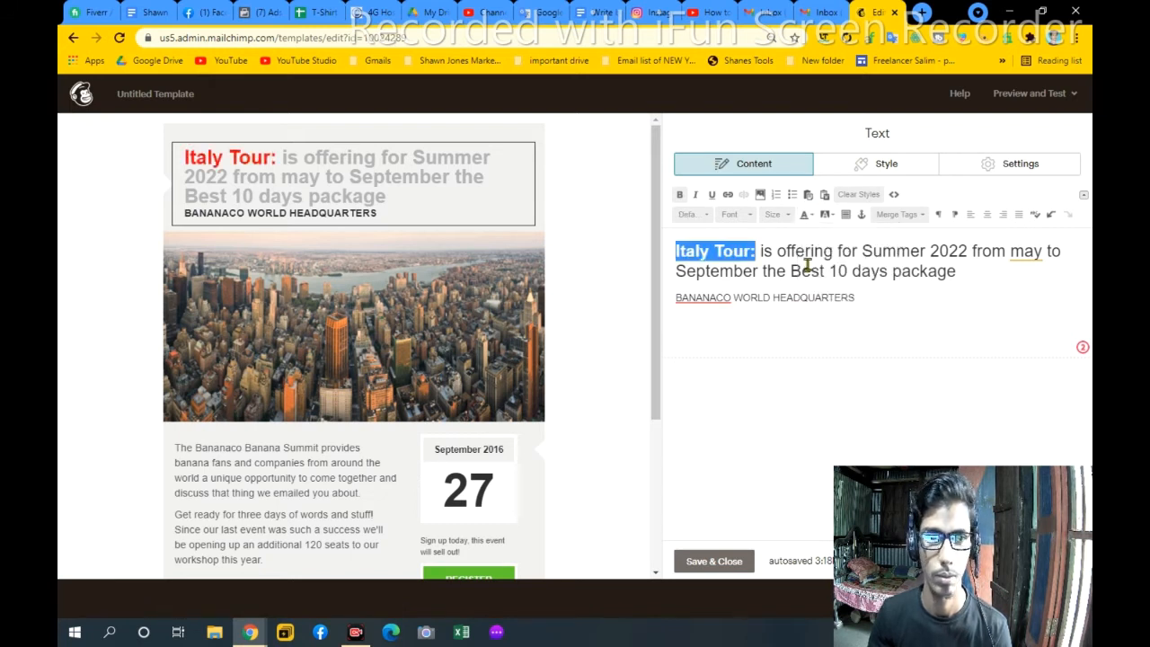
{"action": "left_click", "coordinate": [785, 267]}
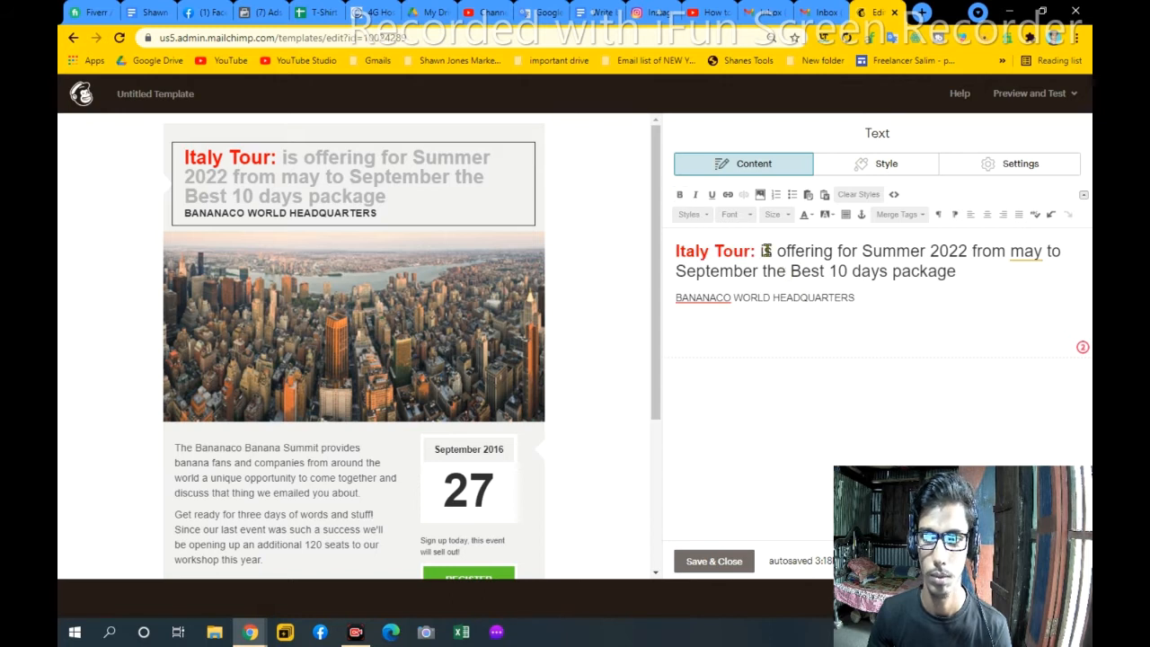
Make the rest of the heading, from "is offering" to "package", bold and colour it blue
{"action": "left_click_drag", "start_coordinate": [758, 251], "coordinate": [939, 267]}
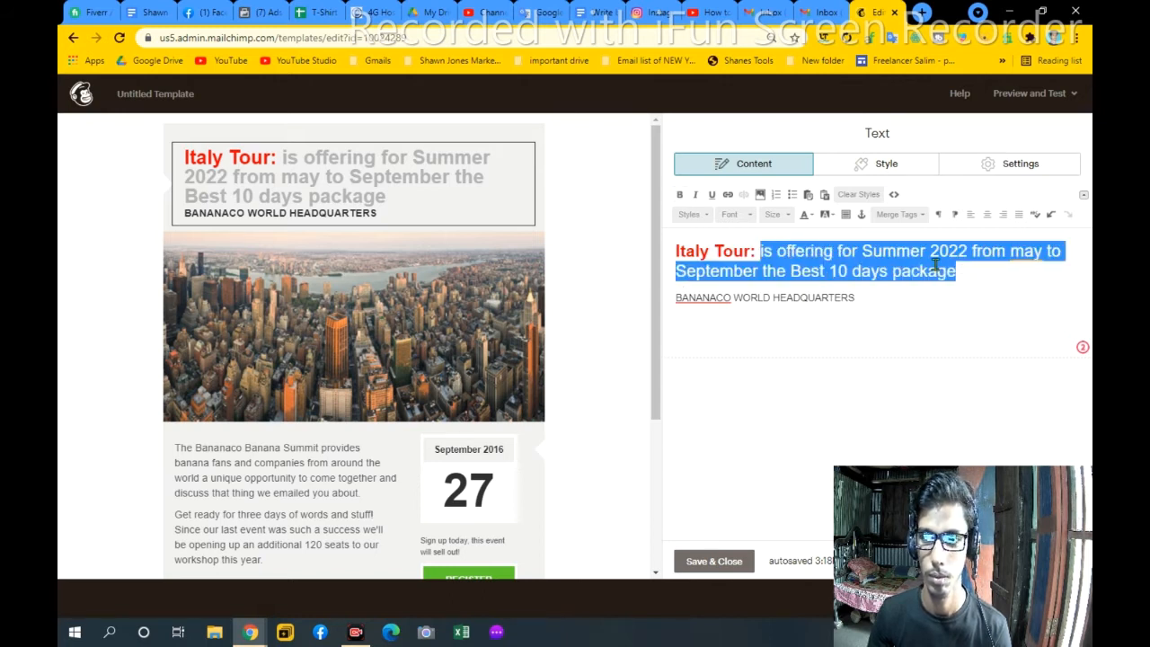
{"action": "left_click", "coordinate": [681, 195]}
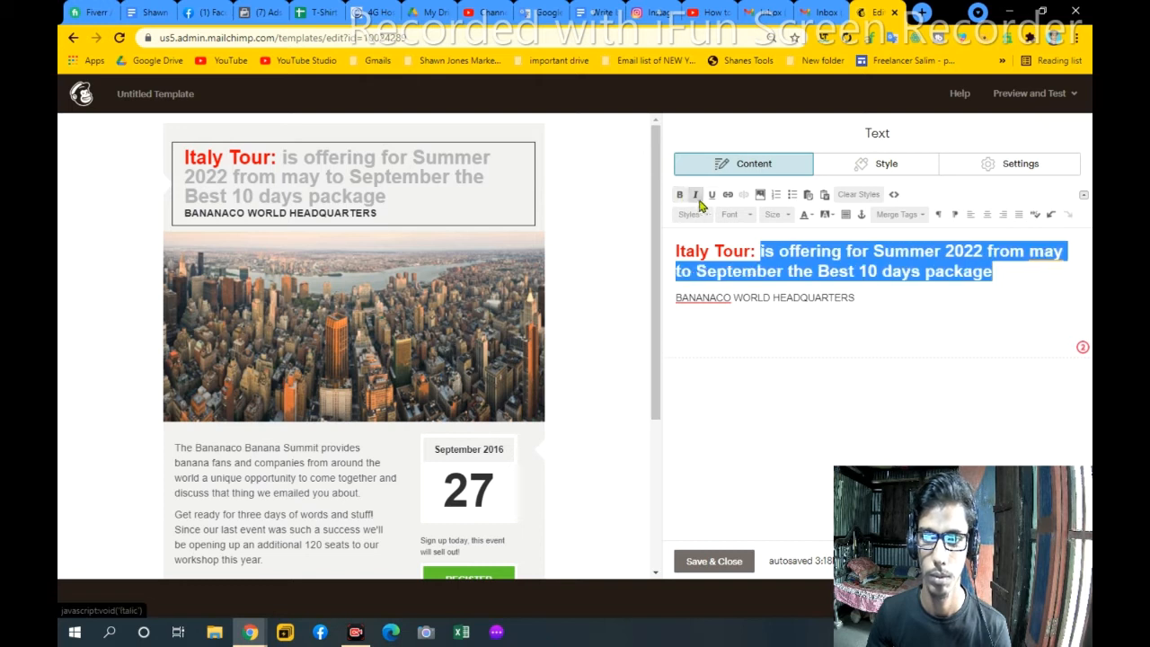
{"action": "left_click", "coordinate": [811, 218]}
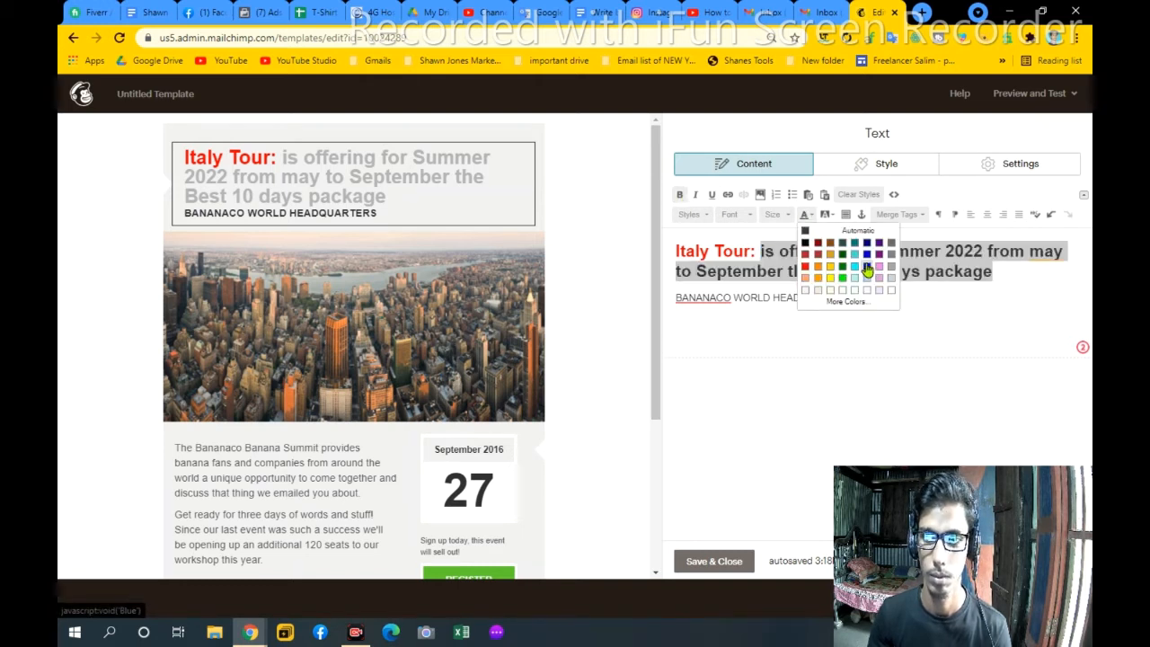
{"action": "left_click", "coordinate": [867, 269]}
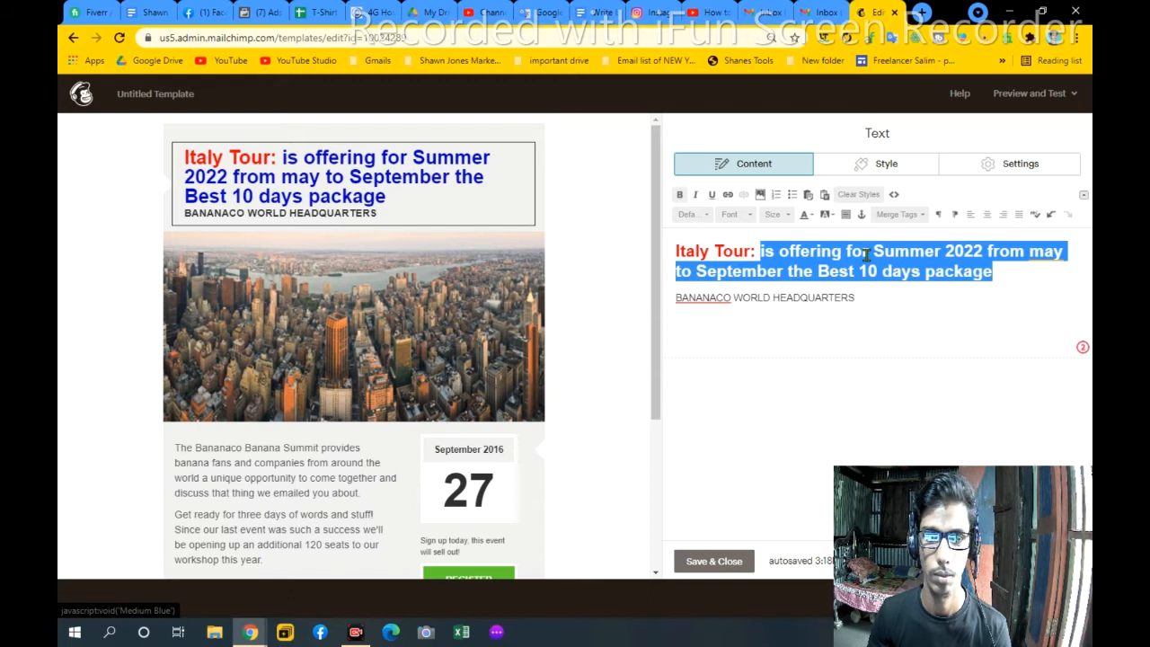
{"action": "left_click", "coordinate": [869, 305]}
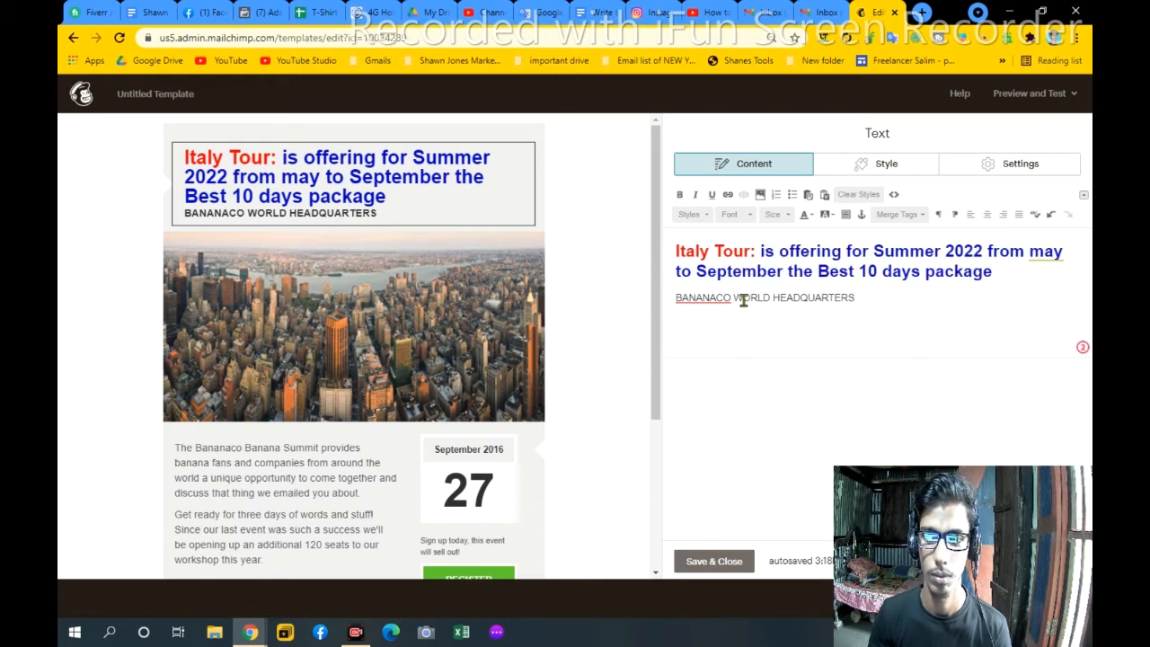
Correct "may" to "May" in the heading using the grammar suggestion
{"action": "triple_click", "coordinate": [711, 301]}
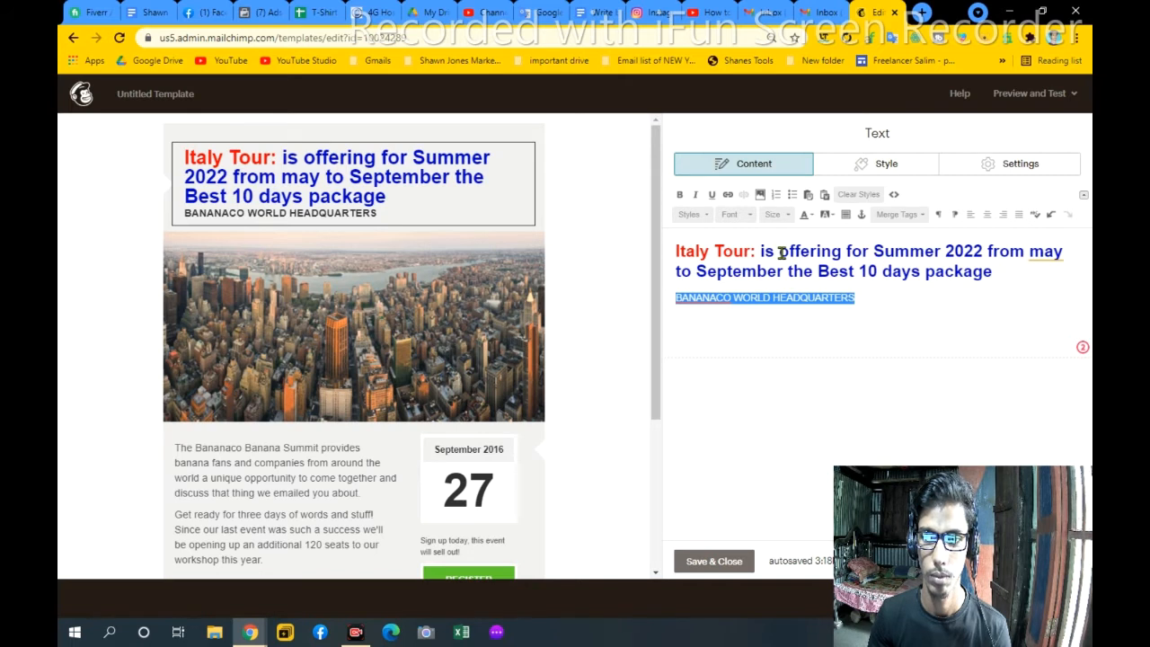
{"action": "left_click", "coordinate": [1043, 252]}
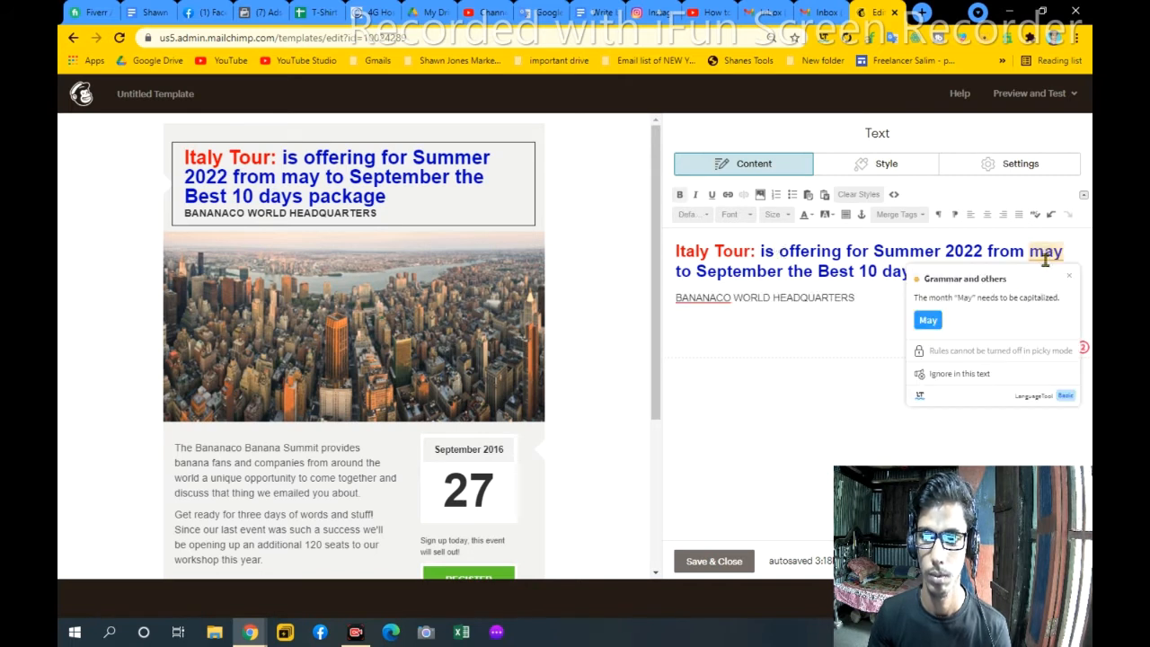
{"action": "left_click", "coordinate": [926, 319]}
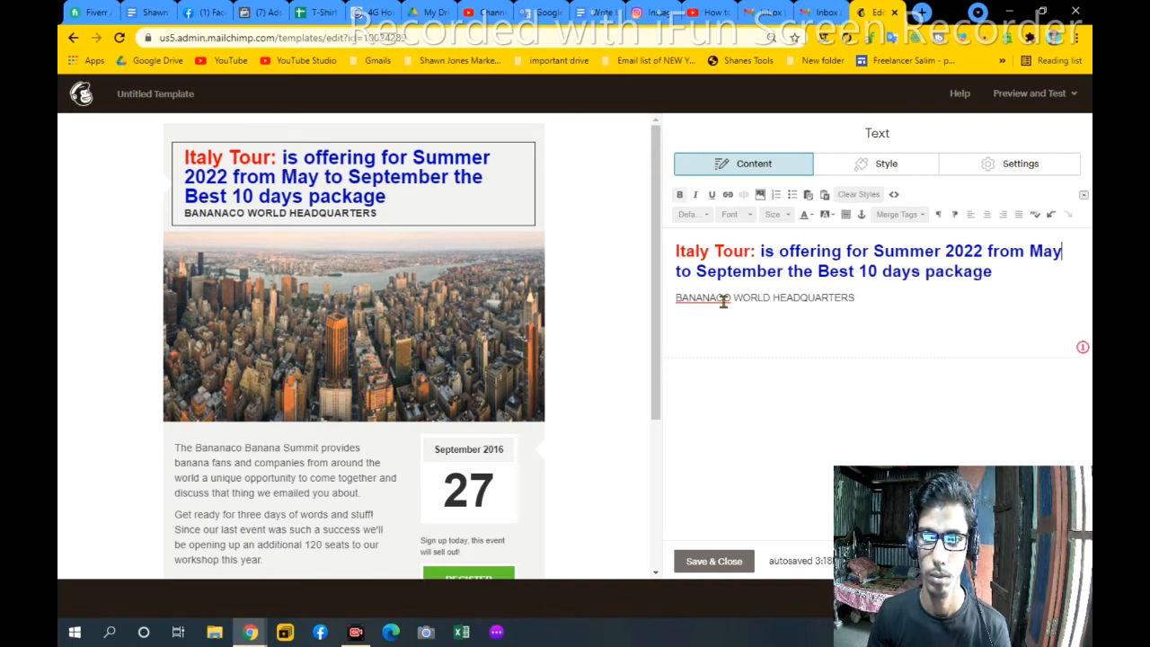
Switch to the Fiverr conversation and copy the phrase "please leave your wallet home !" from the offer message
{"action": "left_click", "coordinate": [92, 11]}
{"action": "left_click", "coordinate": [460, 284]}
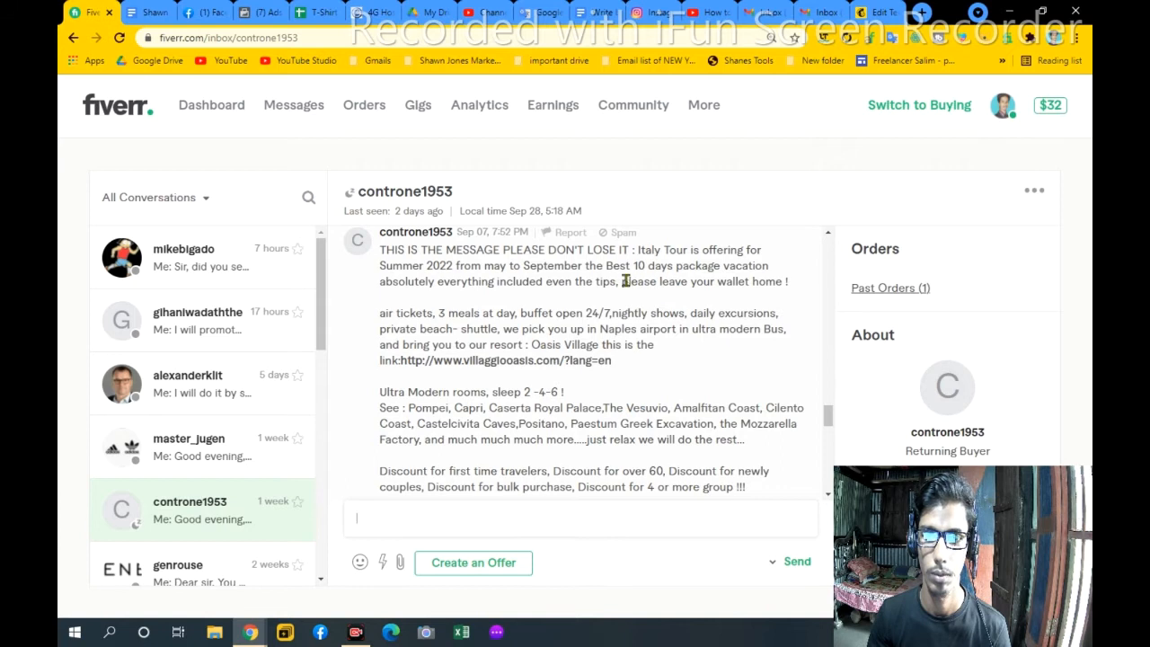
{"action": "left_click_drag", "start_coordinate": [620, 284], "coordinate": [782, 286]}
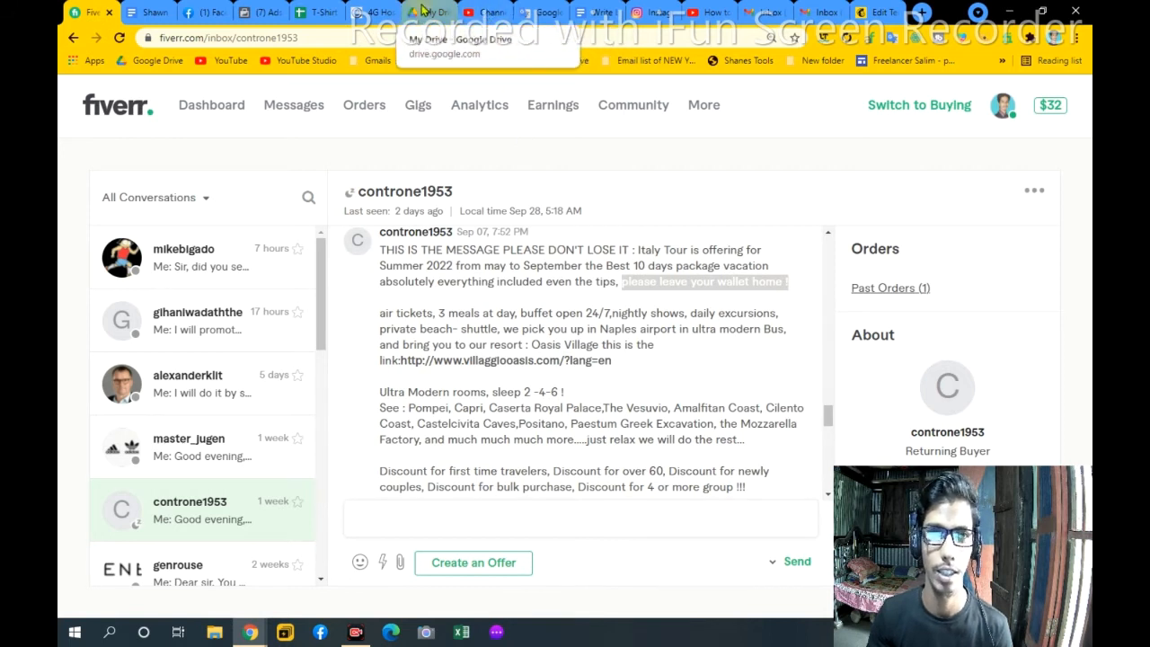
Replace "BANANACO WORLD HEADQUARTERS" in the Mailchimp template with the copied phrase, capitalised as "Please leave your wallet home !"
{"action": "left_click", "coordinate": [876, 12]}
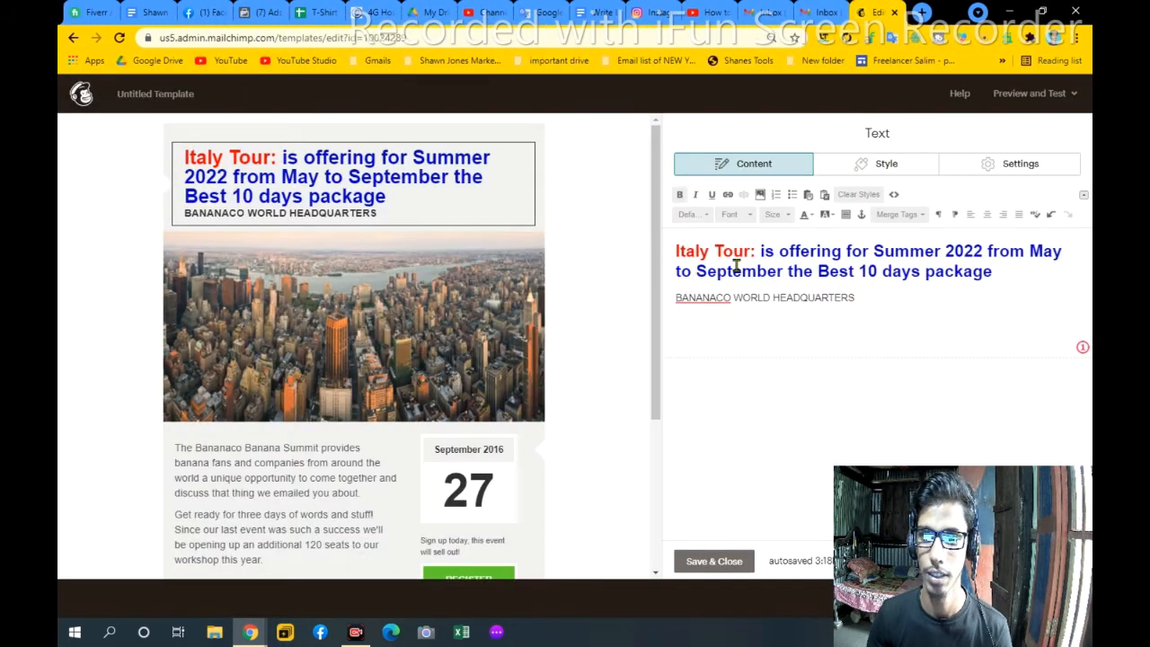
{"action": "triple_click", "coordinate": [795, 297]}
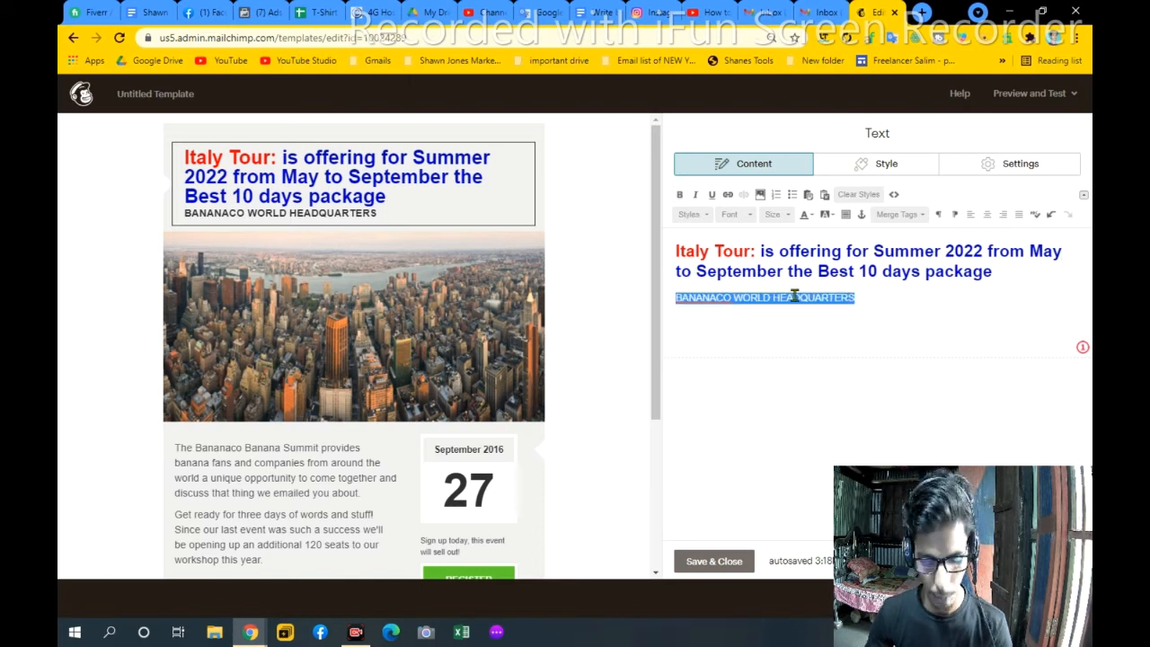
{"action": "type", "text": "please leave your wallet home !"}
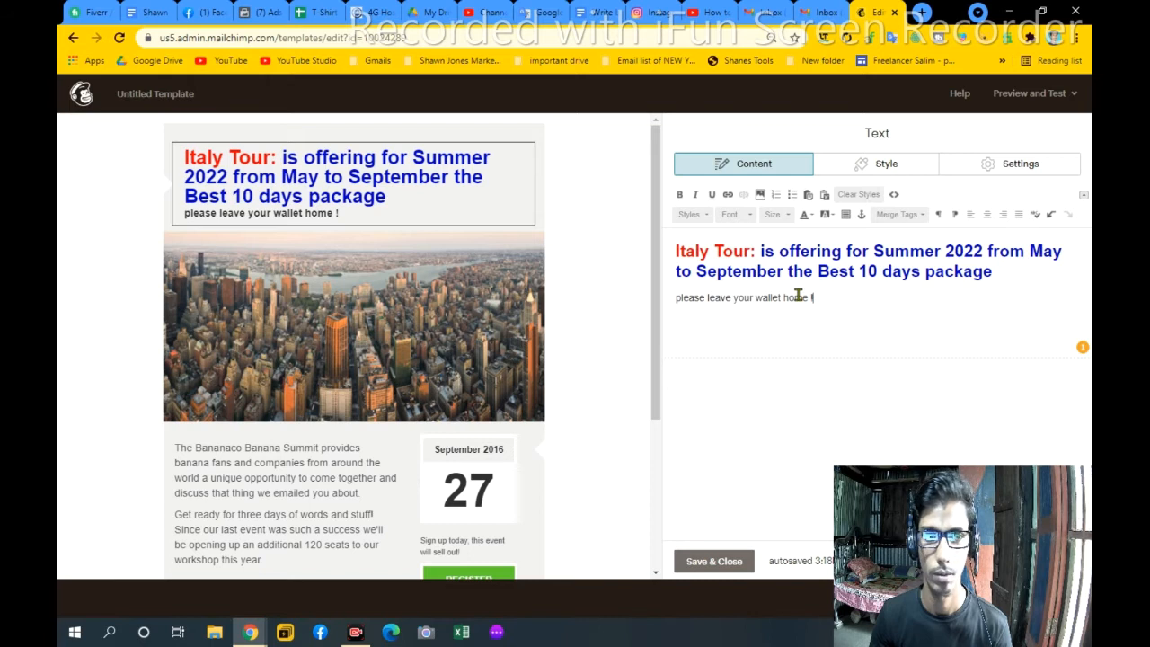
{"action": "left_click", "coordinate": [672, 301]}
{"action": "key", "text": "Delete"}
{"action": "type", "text": "P"}
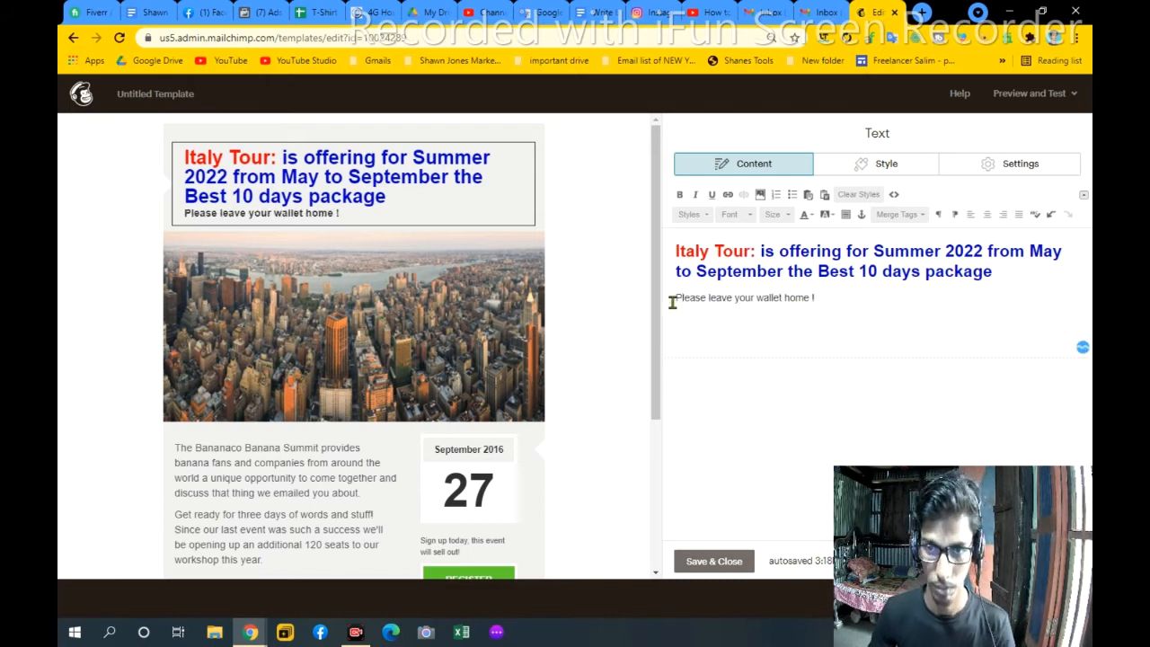
{"action": "scroll", "coordinate": [590, 275], "scroll_direction": "down", "scroll_amount": 1}
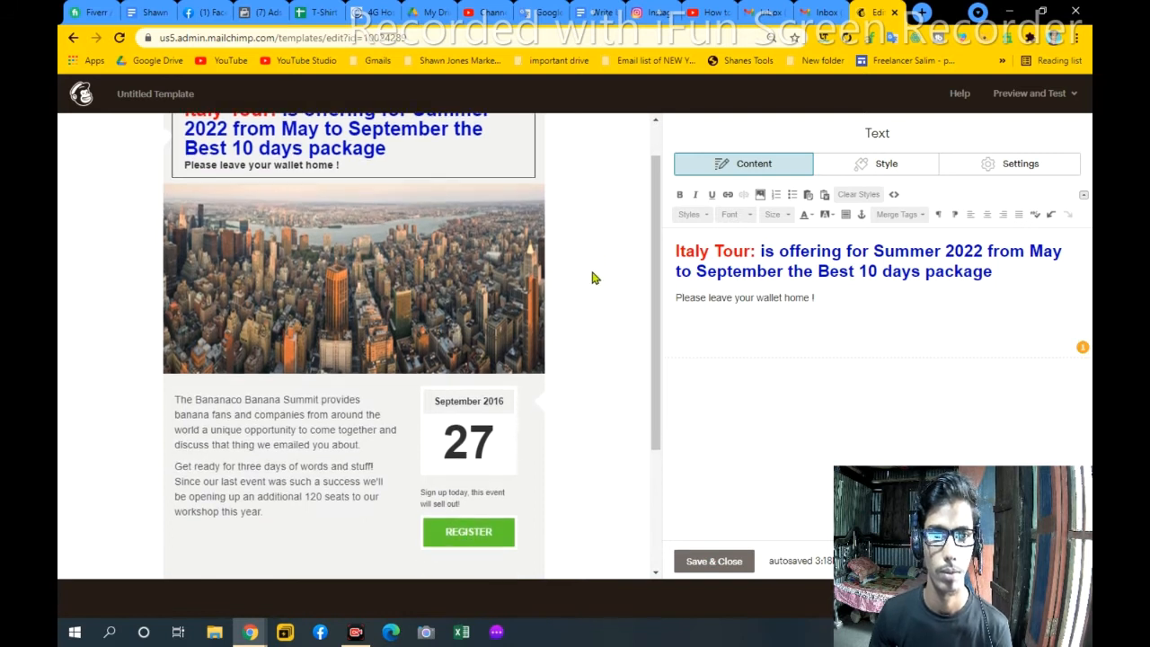
{"action": "left_click", "coordinate": [413, 296]}
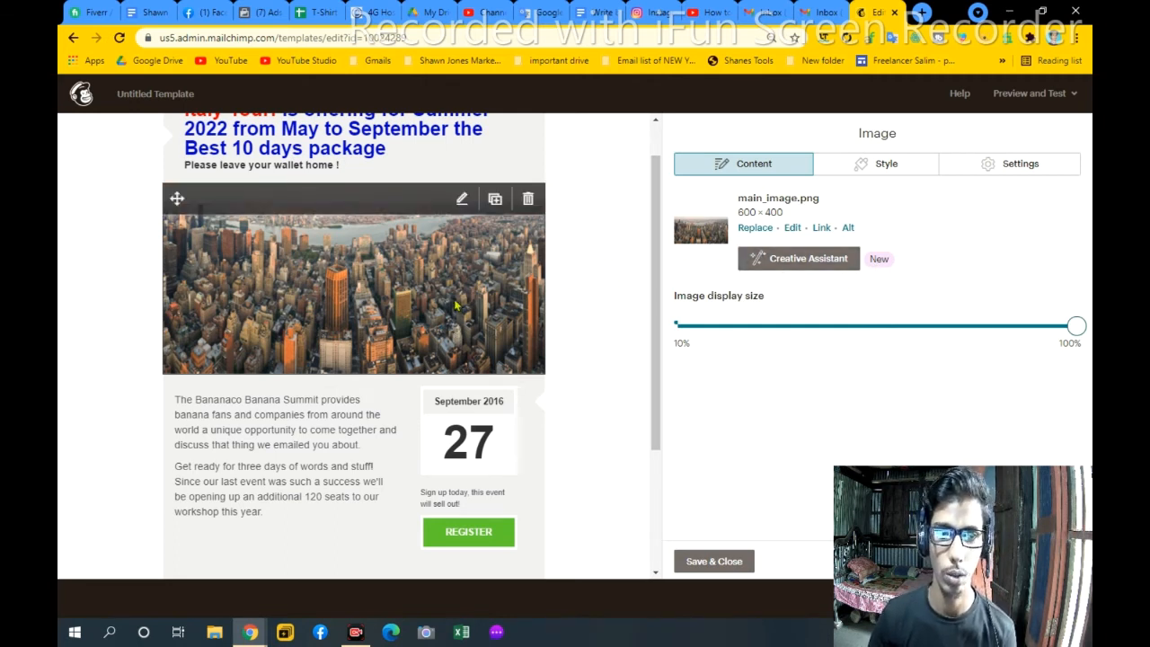
{"action": "scroll", "coordinate": [583, 297], "scroll_direction": "up", "scroll_amount": 1}
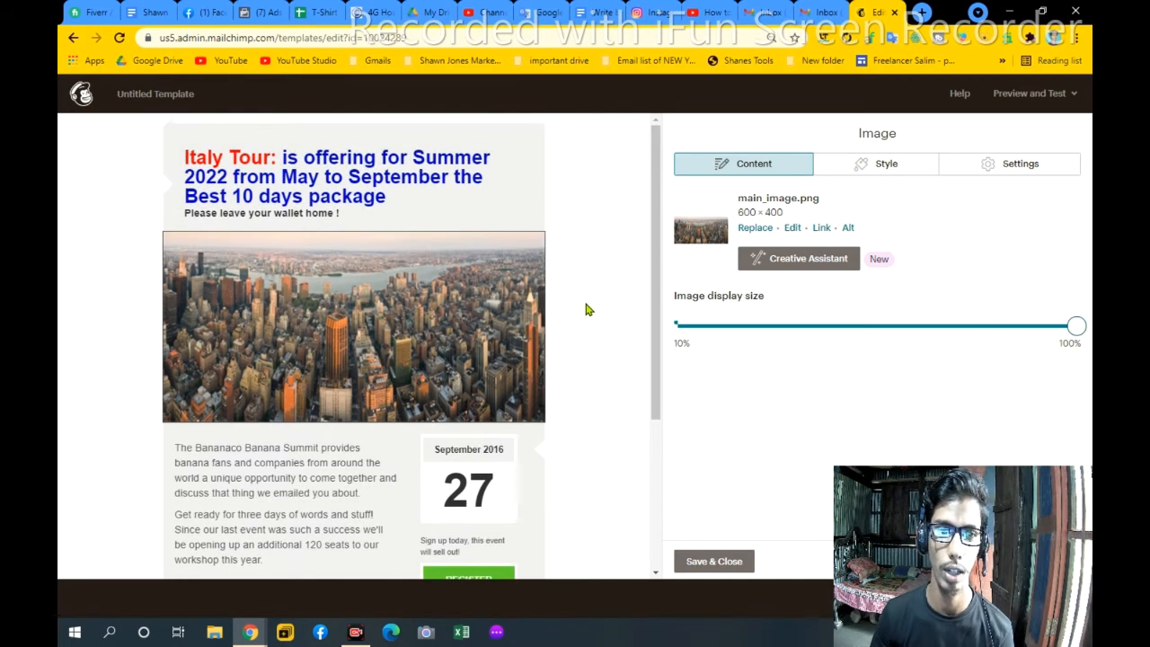
Replace the large day number 27 in the date box with 2022
{"action": "scroll", "coordinate": [462, 359], "scroll_direction": "down", "scroll_amount": 3}
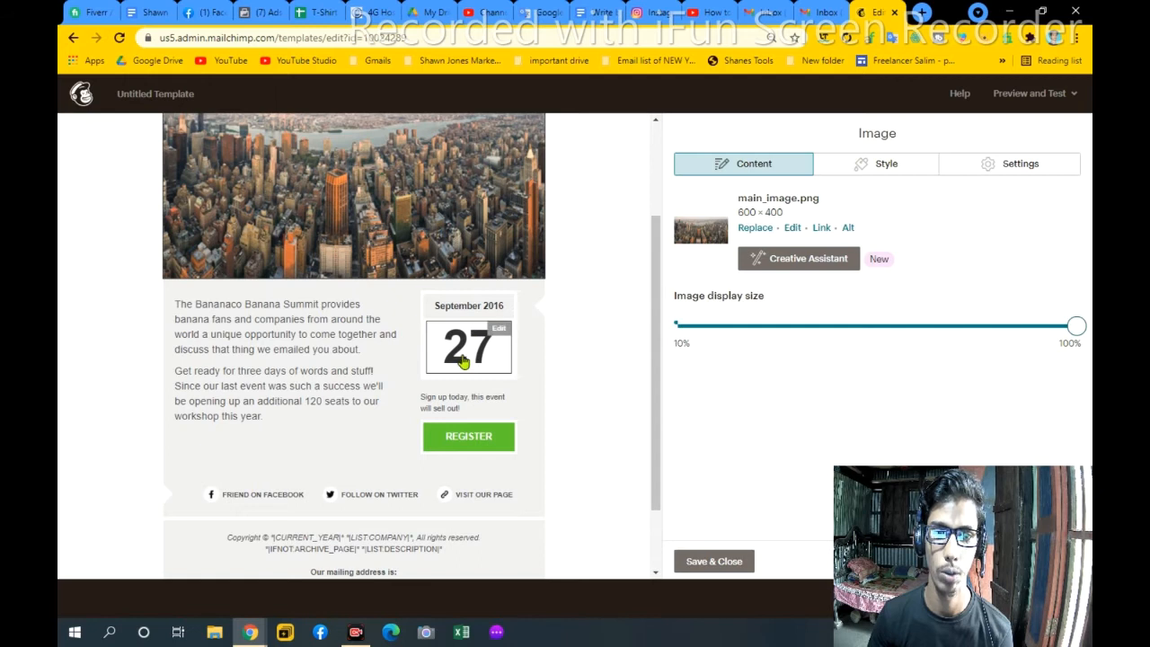
{"action": "left_click", "coordinate": [464, 359]}
{"action": "left_click", "coordinate": [468, 355]}
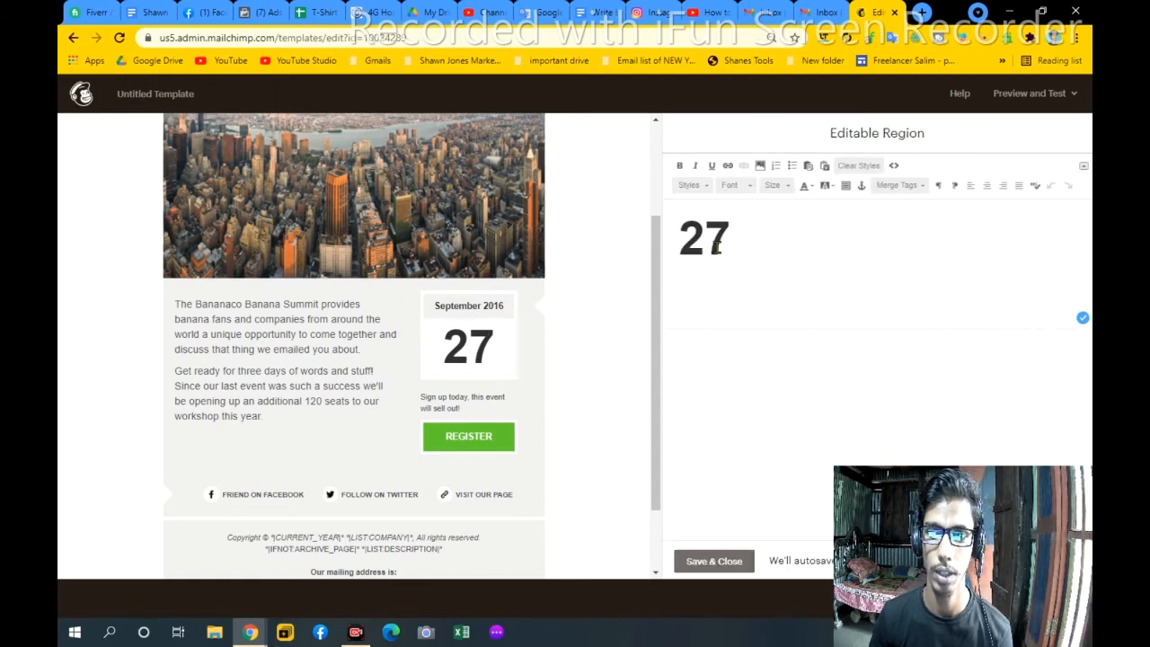
{"action": "key", "text": "BackSpace"}
{"action": "key", "text": "BackSpace"}
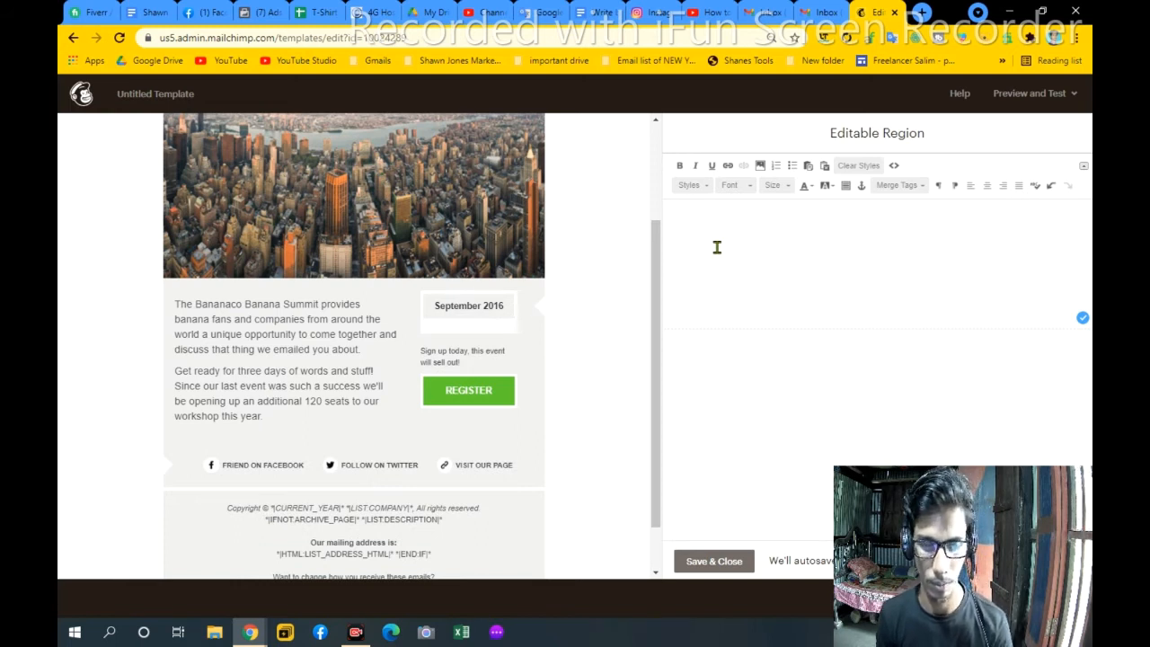
{"action": "type", "text": "2021"}
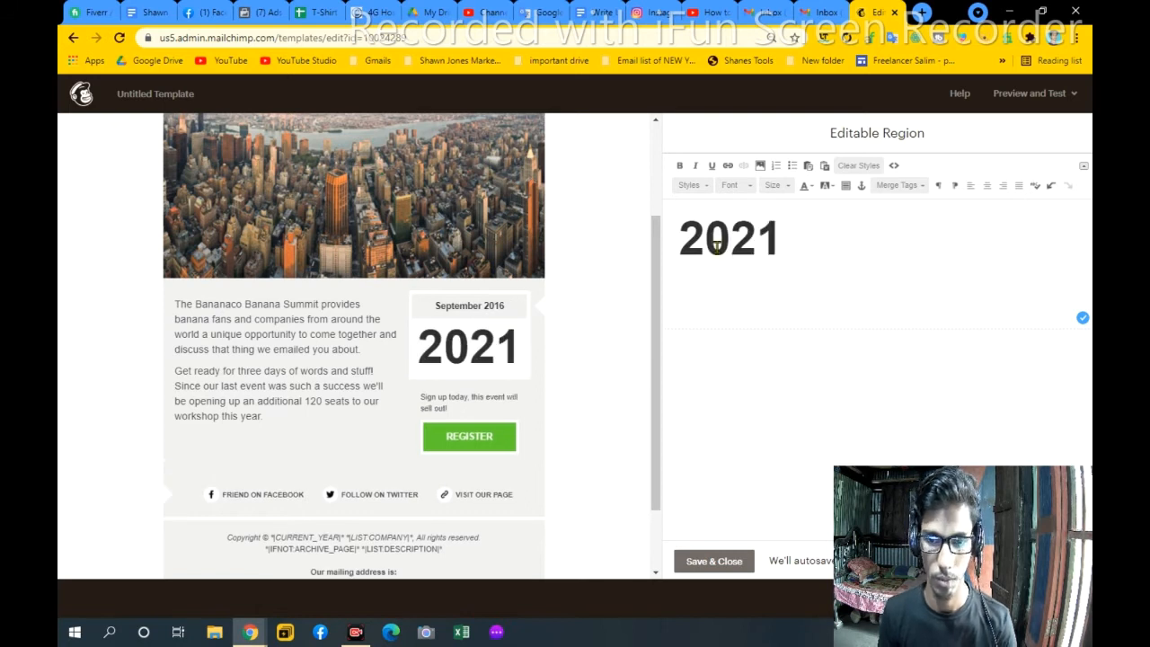
{"action": "key", "text": "BackSpace"}
{"action": "type", "text": "22"}
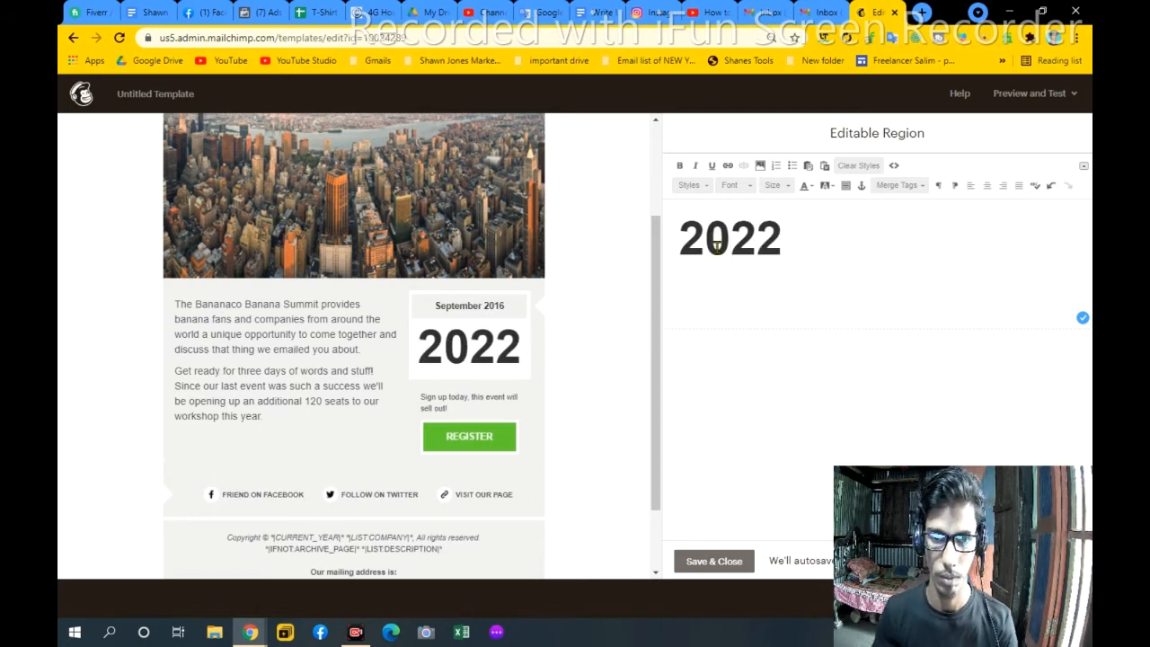
Open the "September 2016" label for editing, switch to the Fiverr conversation and copy "may to September" from the offer message
{"action": "left_click", "coordinate": [460, 311]}
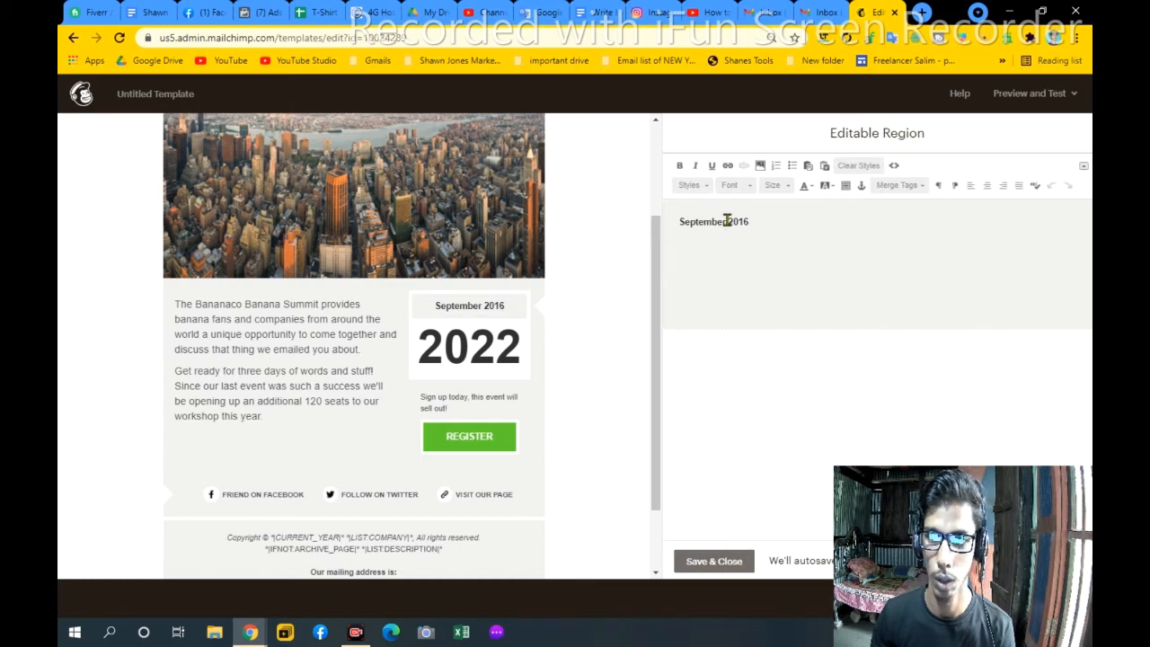
{"action": "left_click_drag", "start_coordinate": [728, 221], "coordinate": [773, 228]}
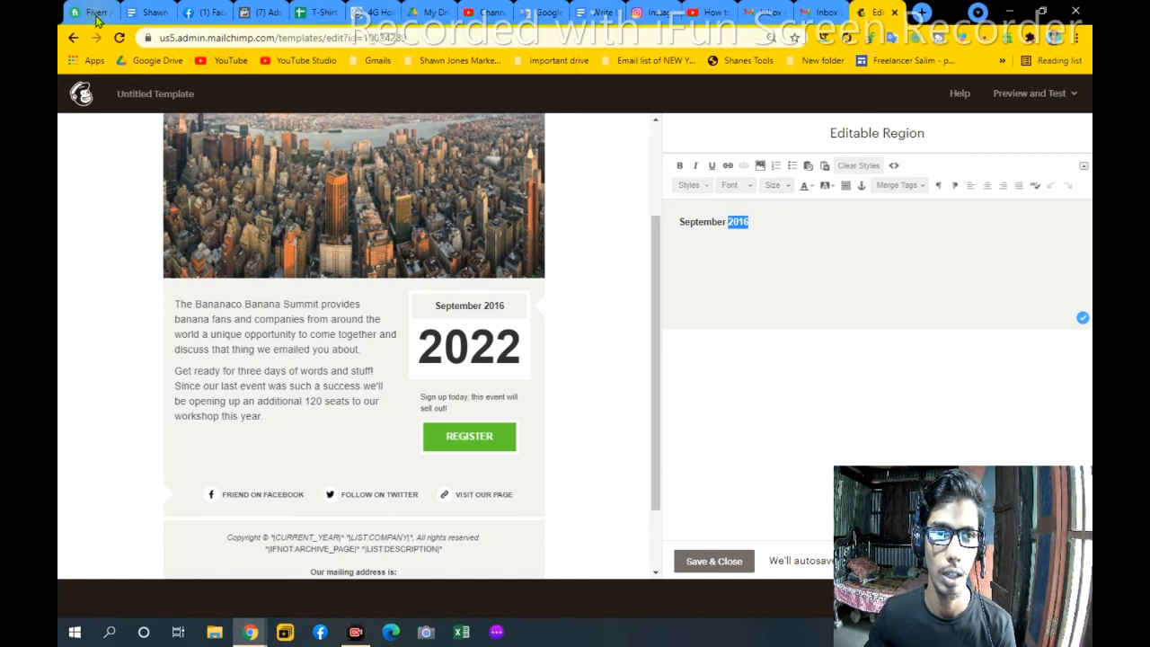
{"action": "left_click", "coordinate": [111, 15]}
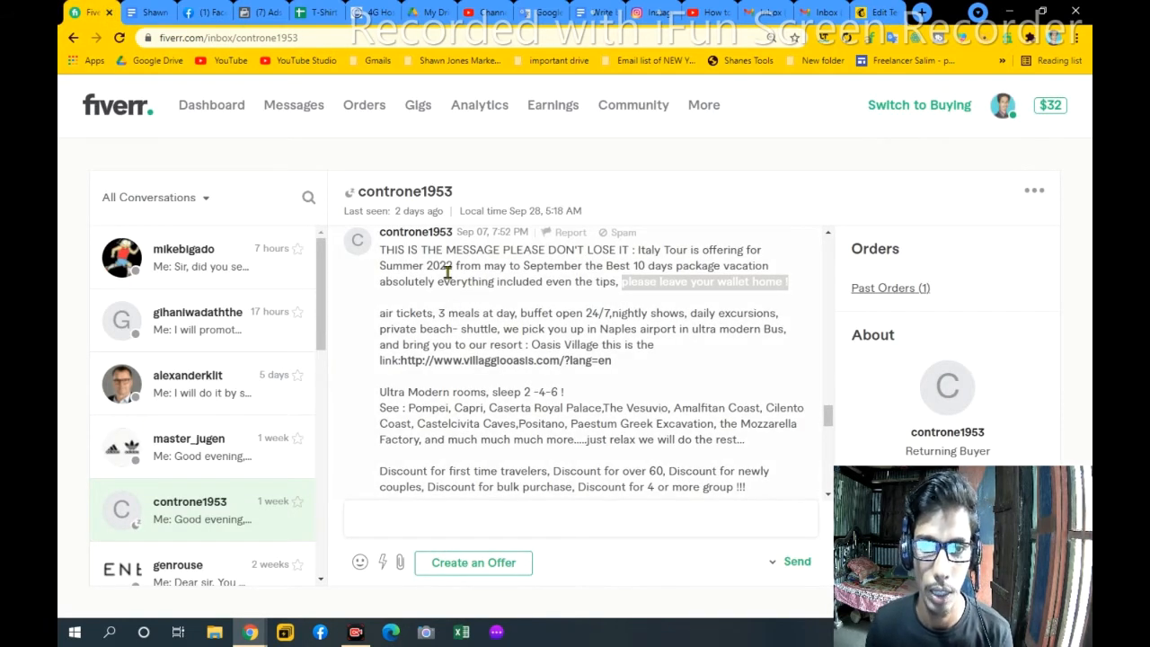
{"action": "left_click_drag", "start_coordinate": [483, 267], "coordinate": [573, 268]}
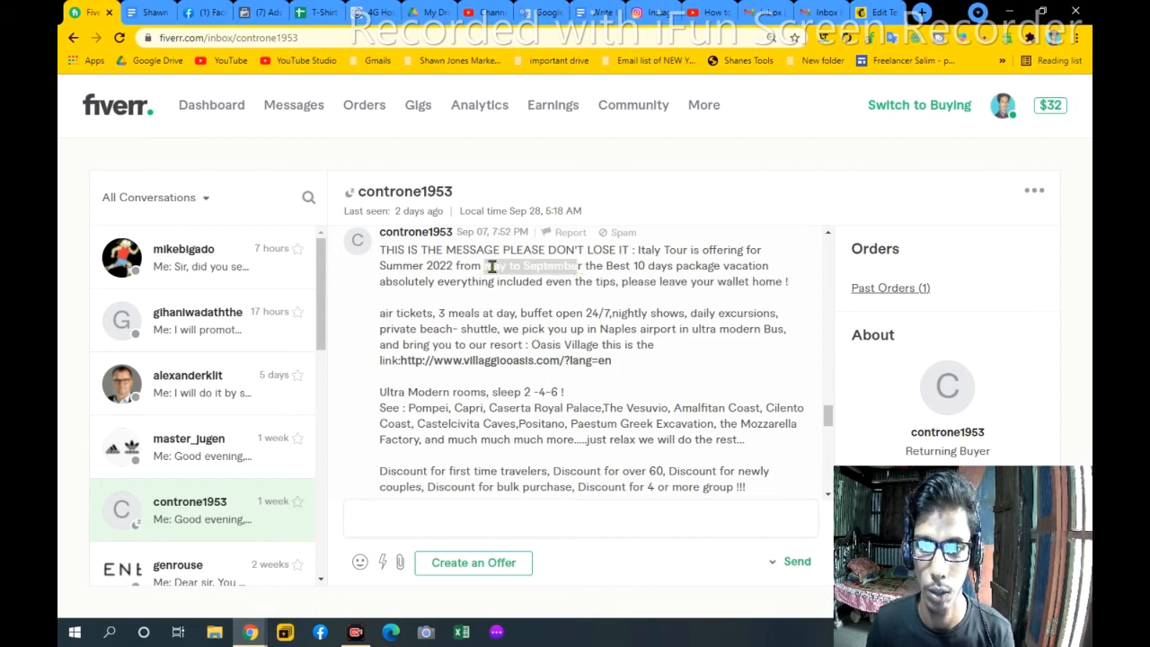
{"action": "left_click", "coordinate": [561, 267]}
{"action": "left_click_drag", "start_coordinate": [582, 267], "coordinate": [490, 268]}
{"action": "key", "text": "ctrl+c"}
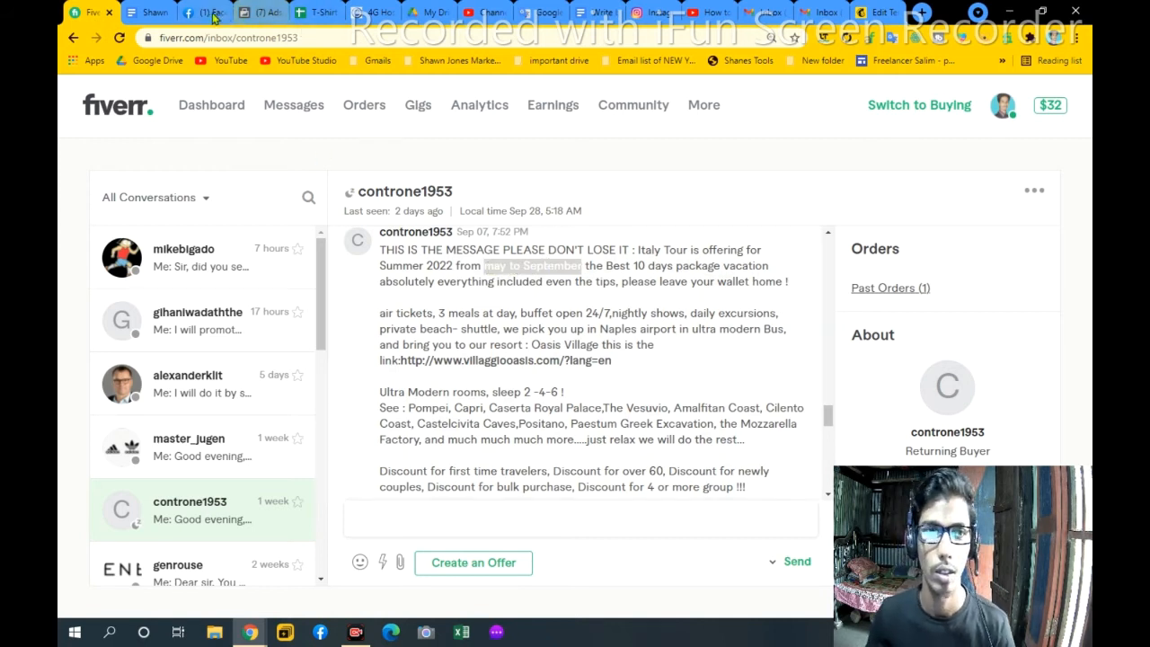
Replace the "September 2016" label in the Mailchimp date box with the copied months, edited to read "May-September"
{"action": "left_click", "coordinate": [885, 13]}
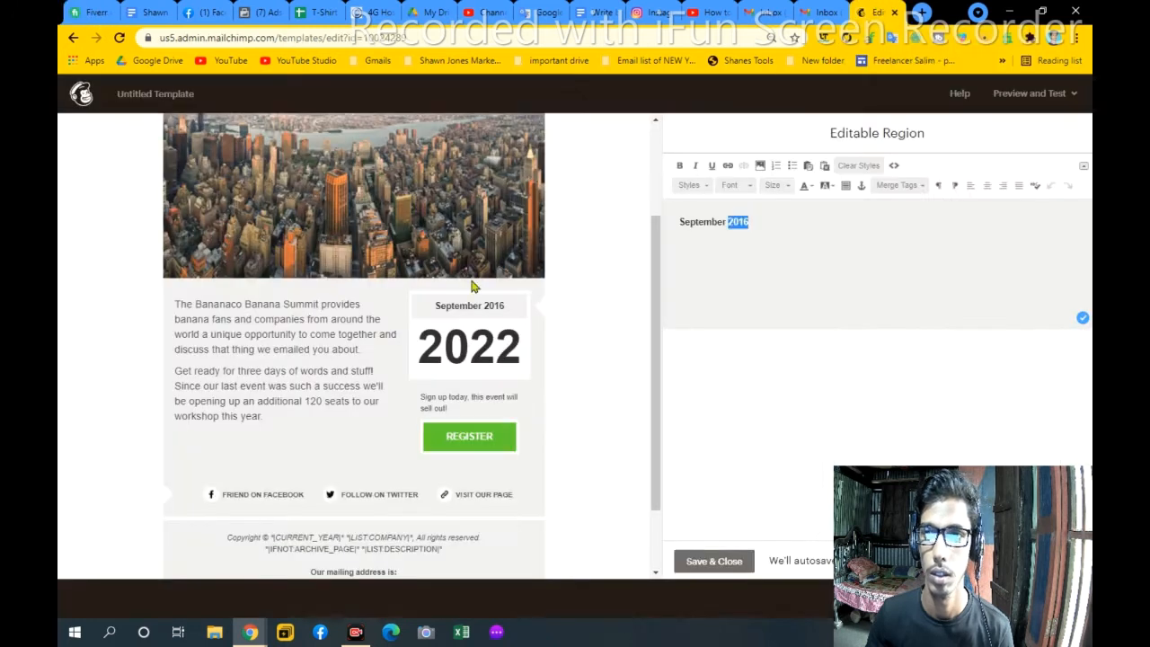
{"action": "left_click", "coordinate": [721, 222]}
{"action": "triple_click", "coordinate": [721, 222]}
{"action": "key", "text": "ctrl+v"}
{"action": "left_click", "coordinate": [686, 222]}
{"action": "key", "text": "BackSpace"}
{"action": "type", "text": "M"}
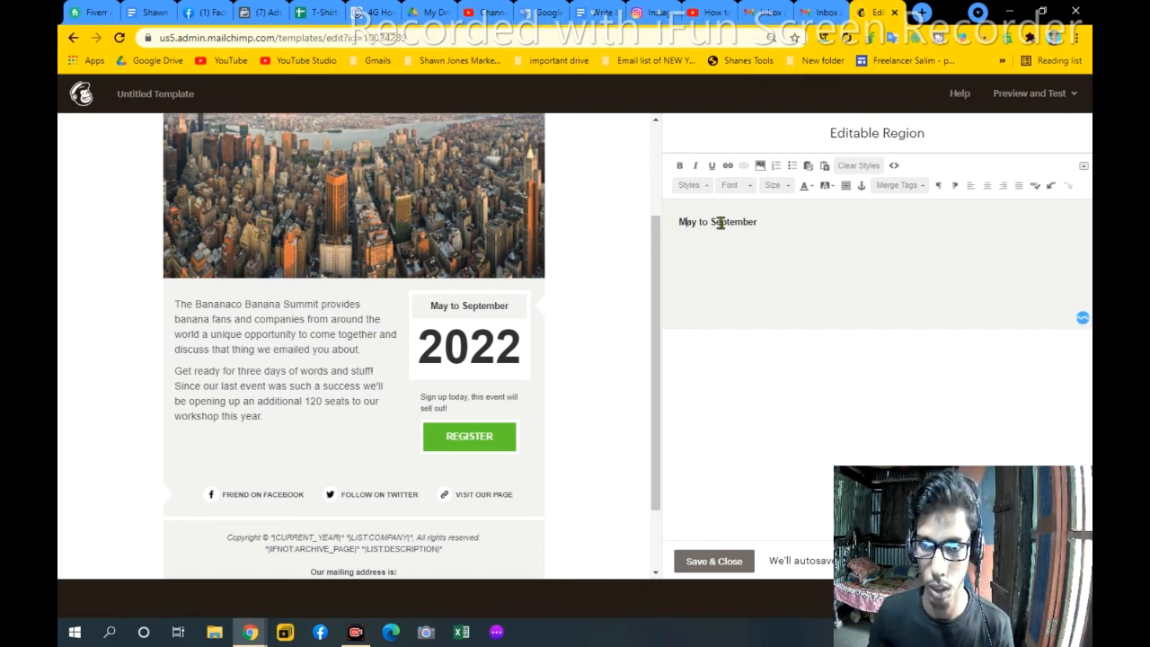
{"action": "key", "text": "BackSpace"}
{"action": "key", "text": "BackSpace"}
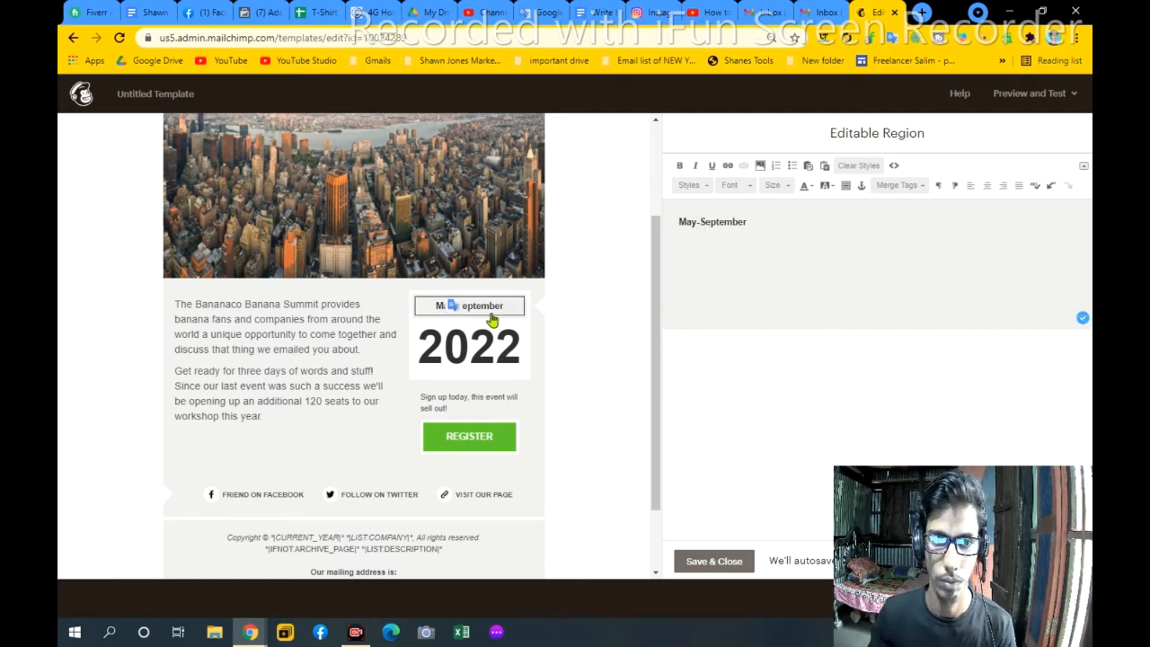
Change the month label above 2022 in the date box to read "May to September"
{"action": "key", "text": "BackSpace"}
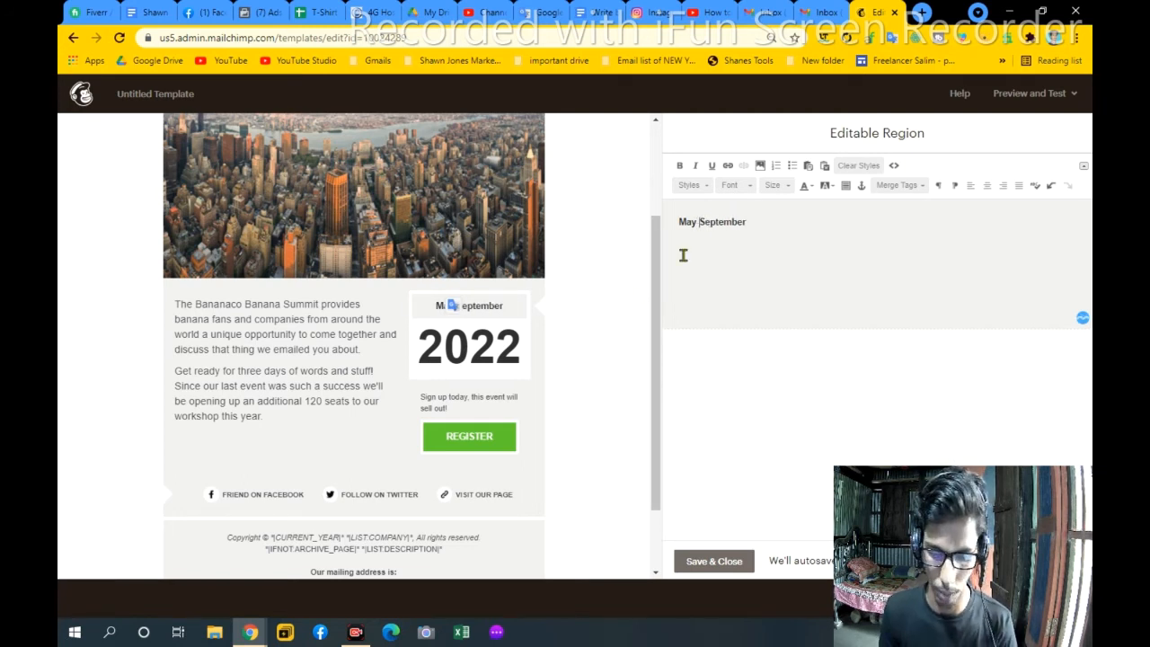
{"action": "key", "text": "BackSpace"}
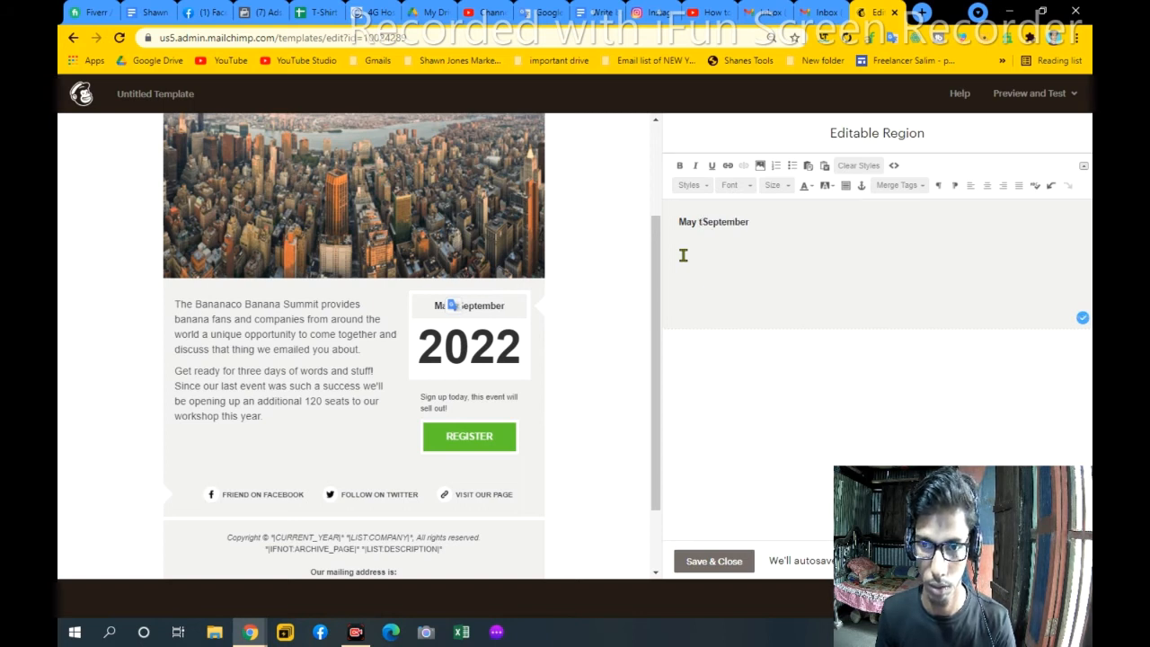
{"action": "type", "text": "to"}
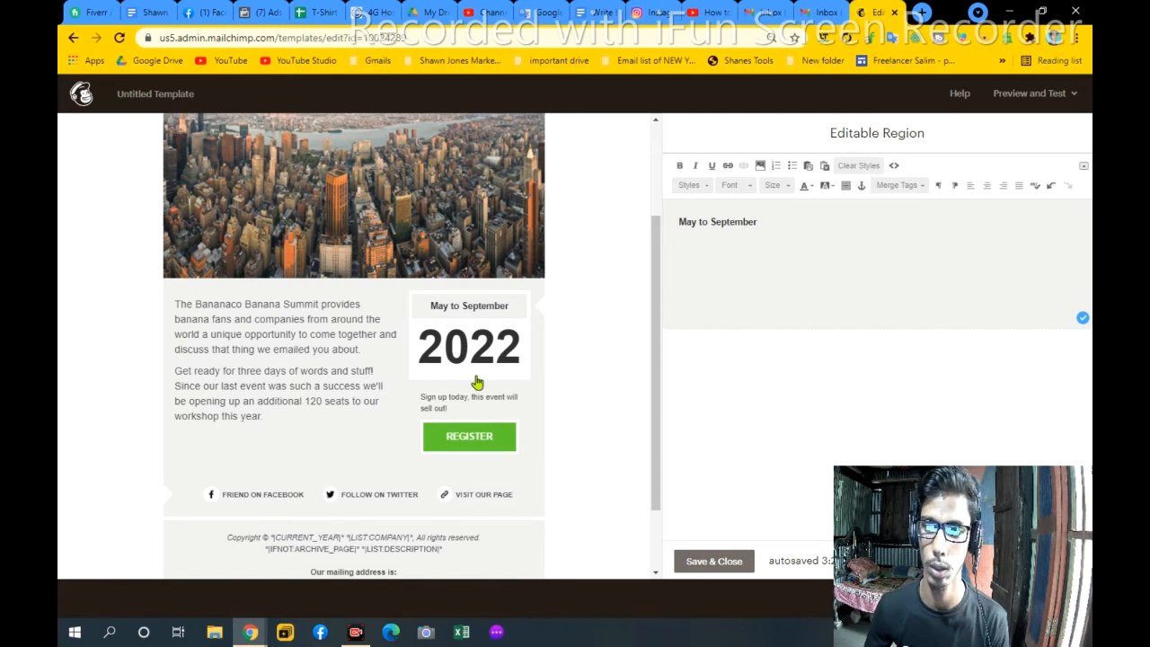
Open the sign-up text below the date box for editing and remove the words "Sign up" from its start
{"action": "mouse_move", "coordinate": [444, 401]}
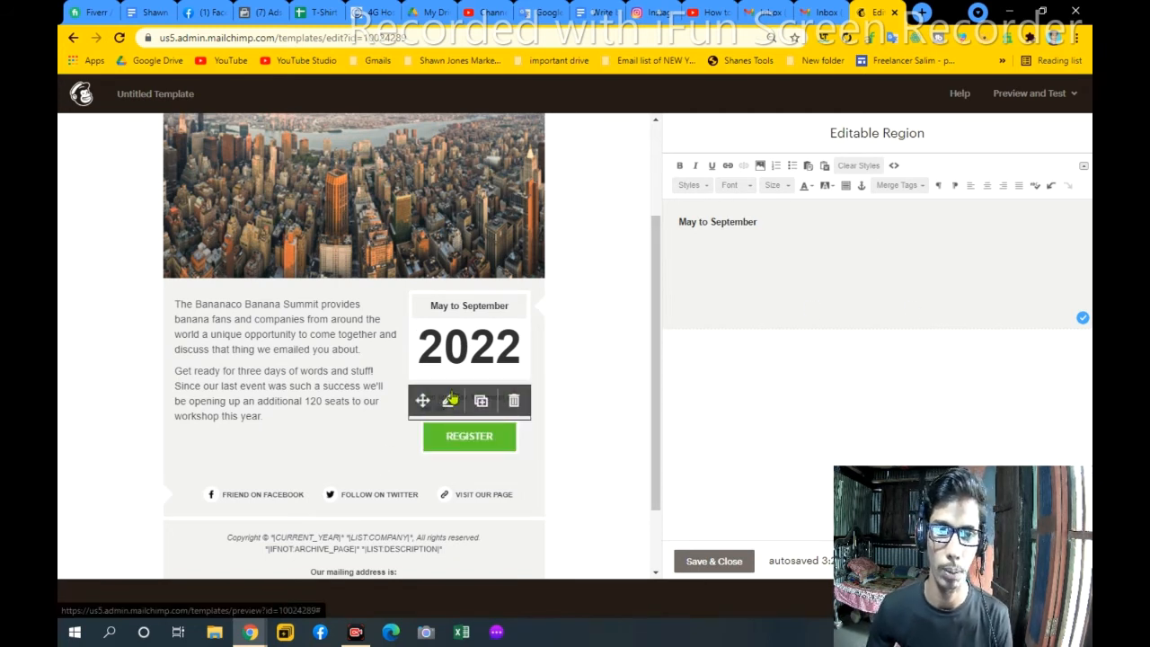
{"action": "left_click", "coordinate": [449, 400]}
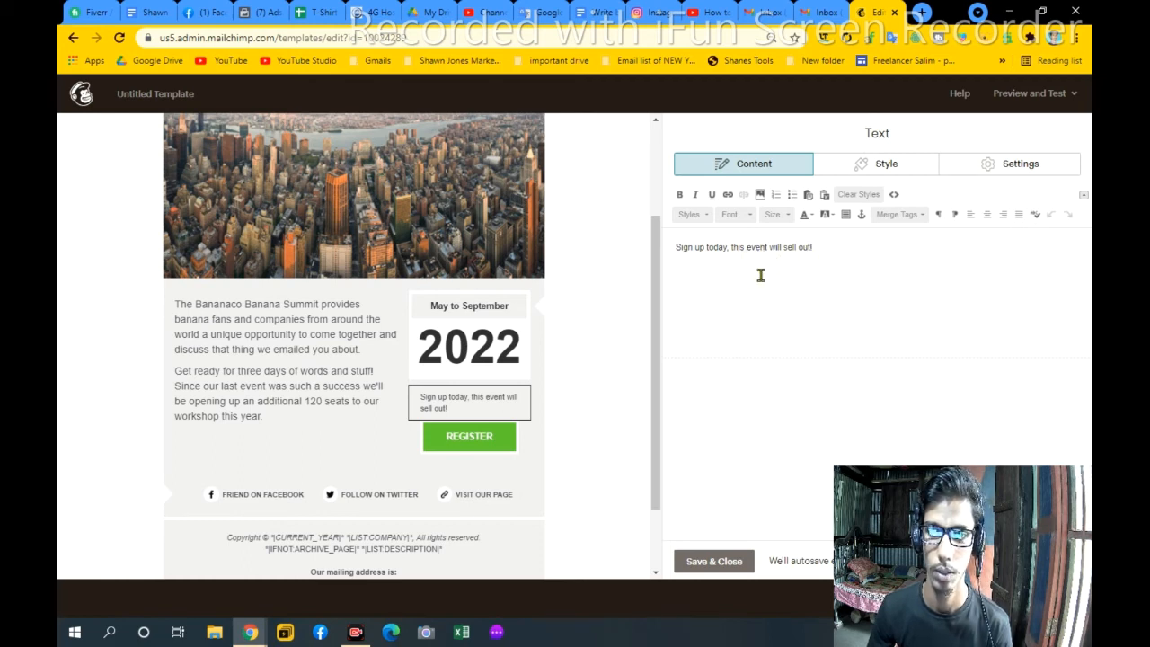
{"action": "left_click", "coordinate": [689, 248]}
{"action": "key", "text": "BackSpace"}
{"action": "key", "text": "BackSpace"}
{"action": "key", "text": "BackSpace"}
{"action": "key", "text": "BackSpace"}
{"action": "key", "text": "BackSpace"}
{"action": "key", "text": "BackSpace"}
{"action": "key", "text": "BackSpace"}
{"action": "key", "text": "BackSpace"}
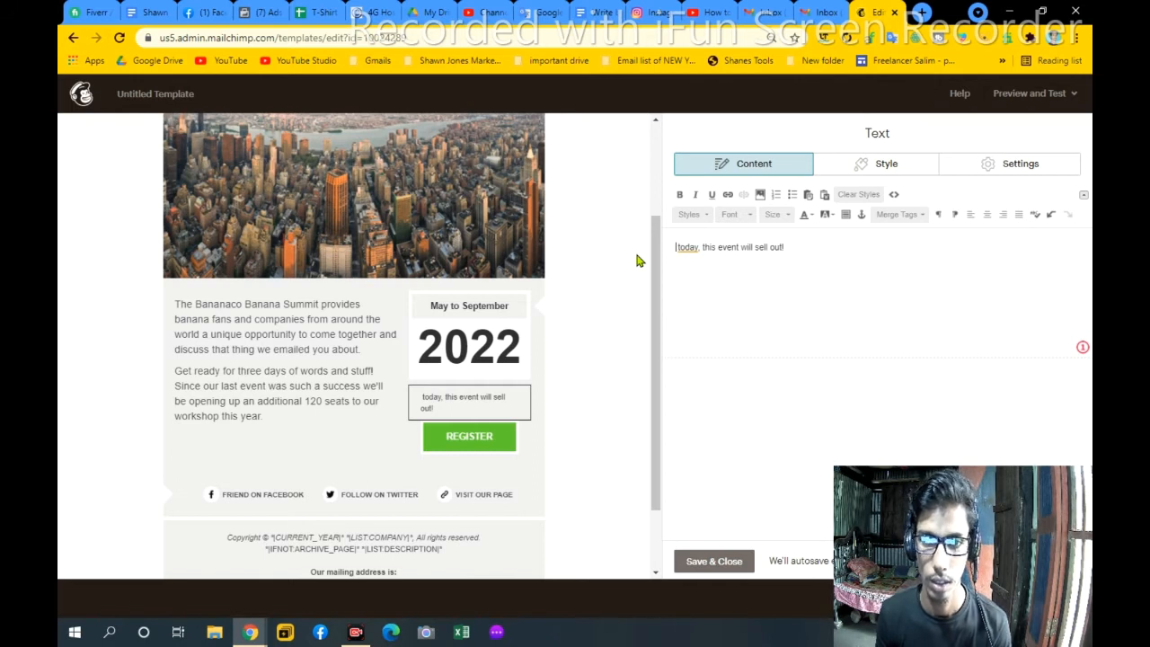
{"action": "type", "text": "Apply toda"}
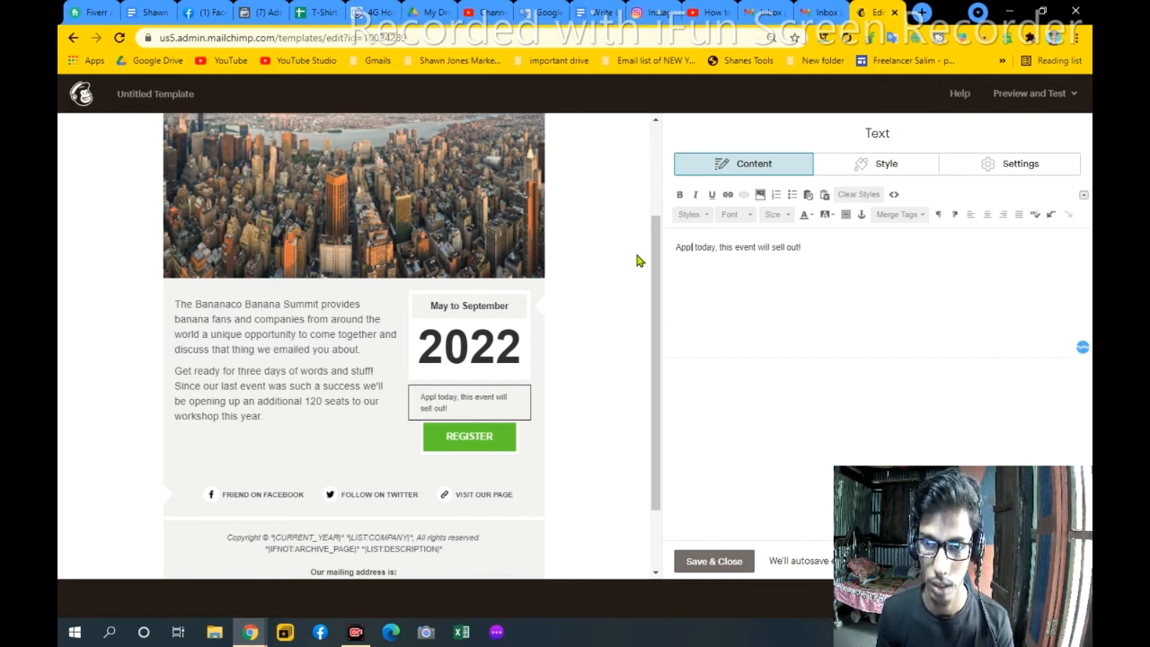
{"action": "type", "text": "y"}
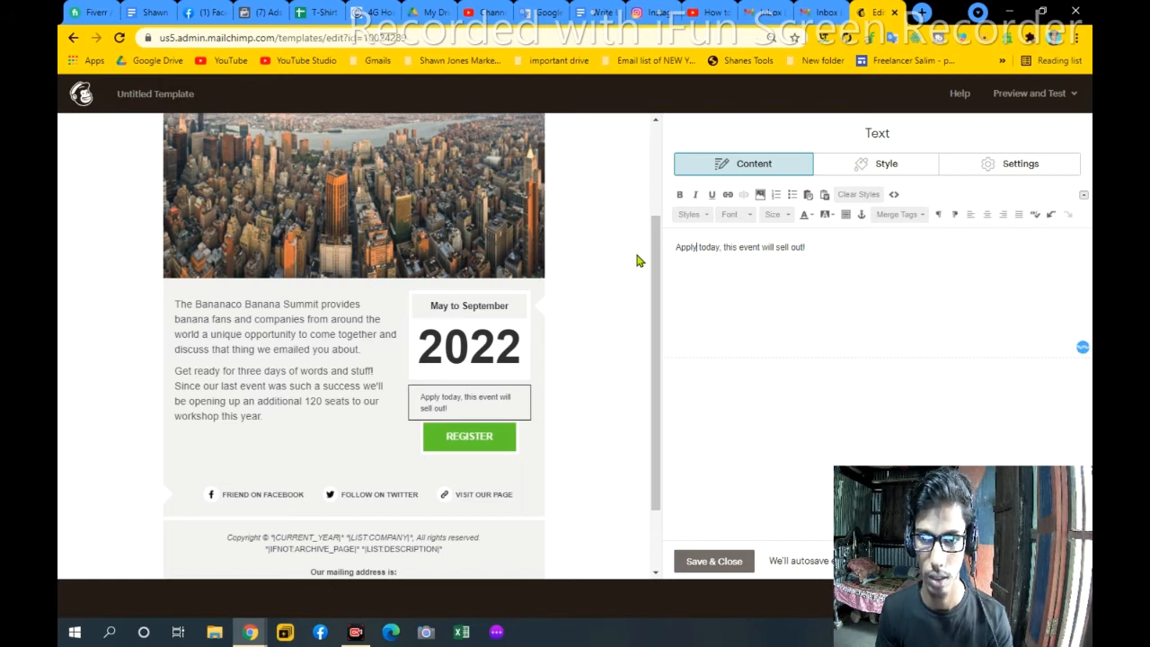
{"action": "key", "text": "BackSpace"}
{"action": "key", "text": "BackSpace"}
{"action": "key", "text": "BackSpace"}
{"action": "key", "text": "BackSpace"}
{"action": "key", "text": "BackSpace"}
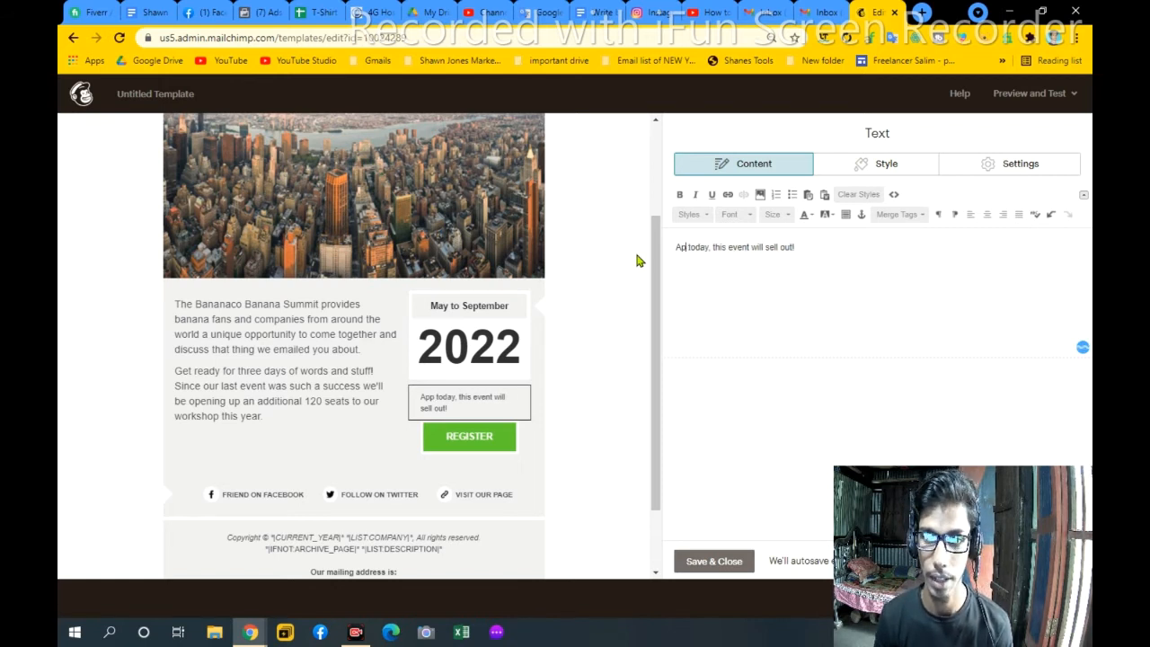
Start the text below the date box with "Register", correcting the spelling, so it reads "Register today, this event will sell out!"
{"action": "type", "text": "Registar"}
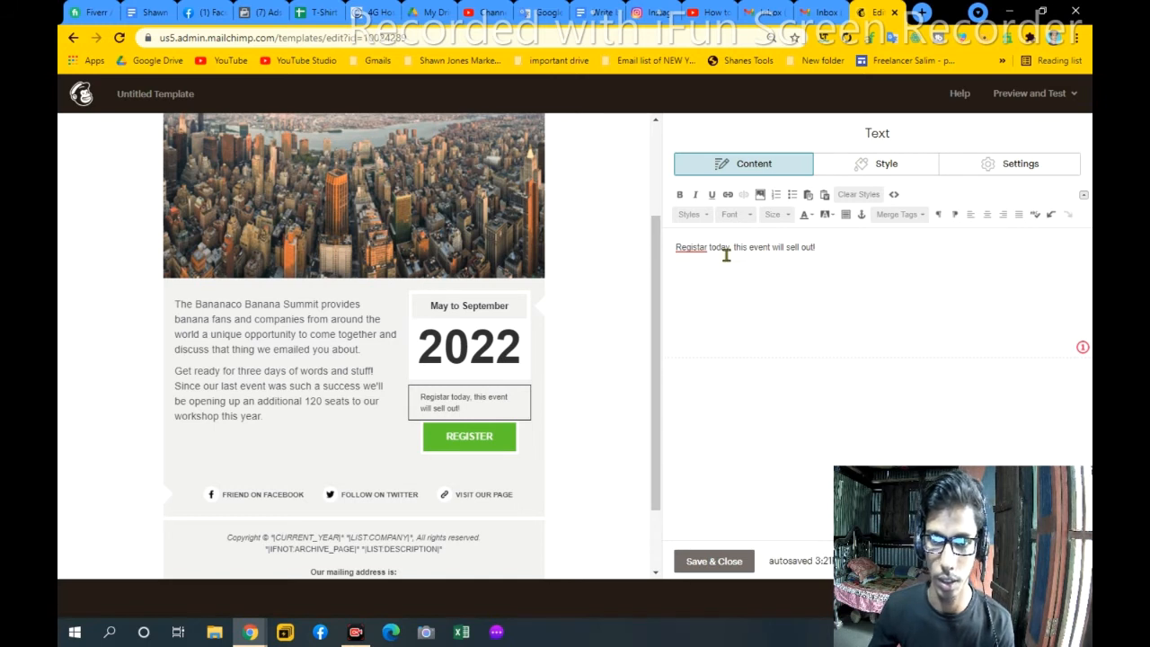
{"action": "mouse_move", "coordinate": [693, 249]}
{"action": "left_click", "coordinate": [699, 312]}
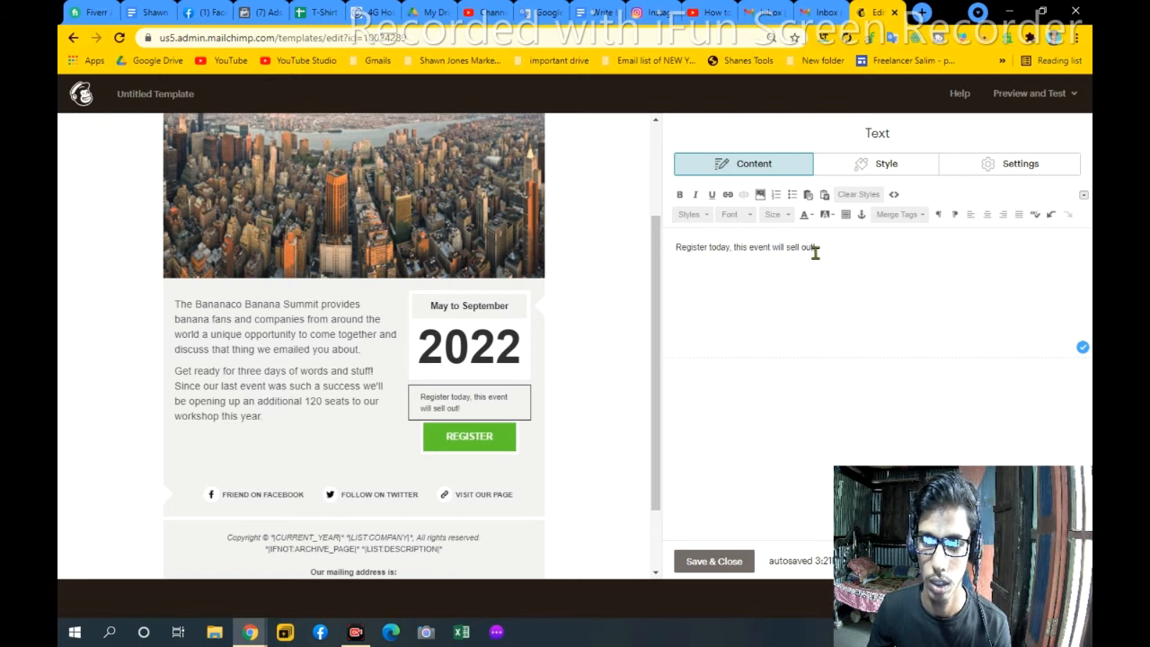
{"action": "mouse_move", "coordinate": [474, 450]}
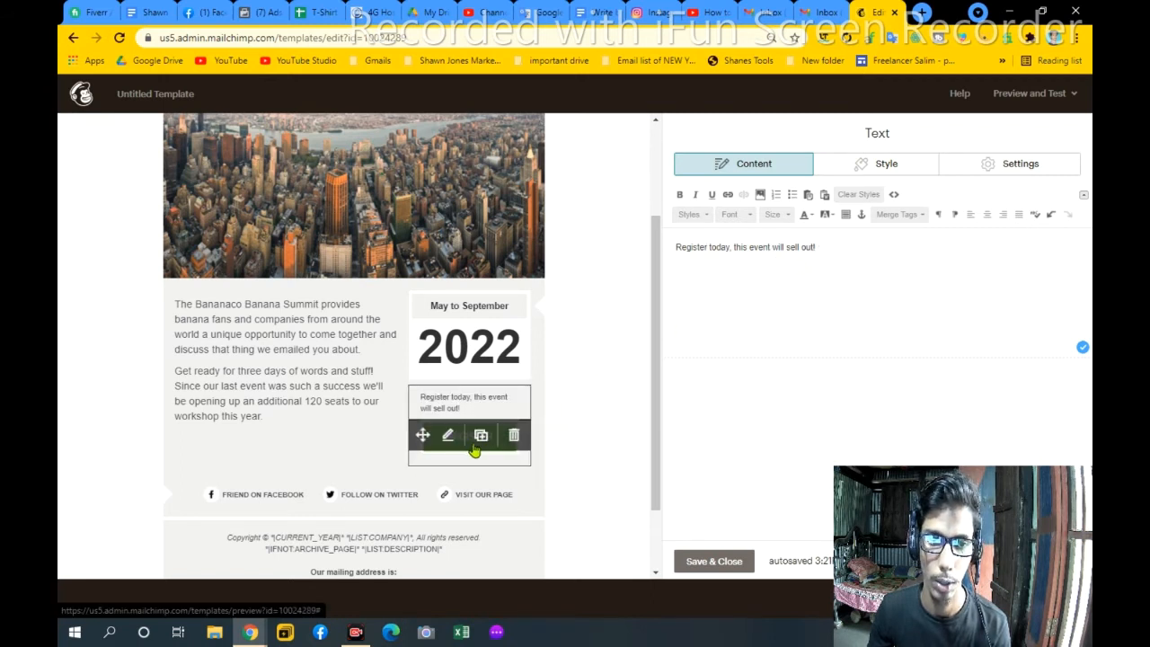
{"action": "left_click", "coordinate": [481, 436]}
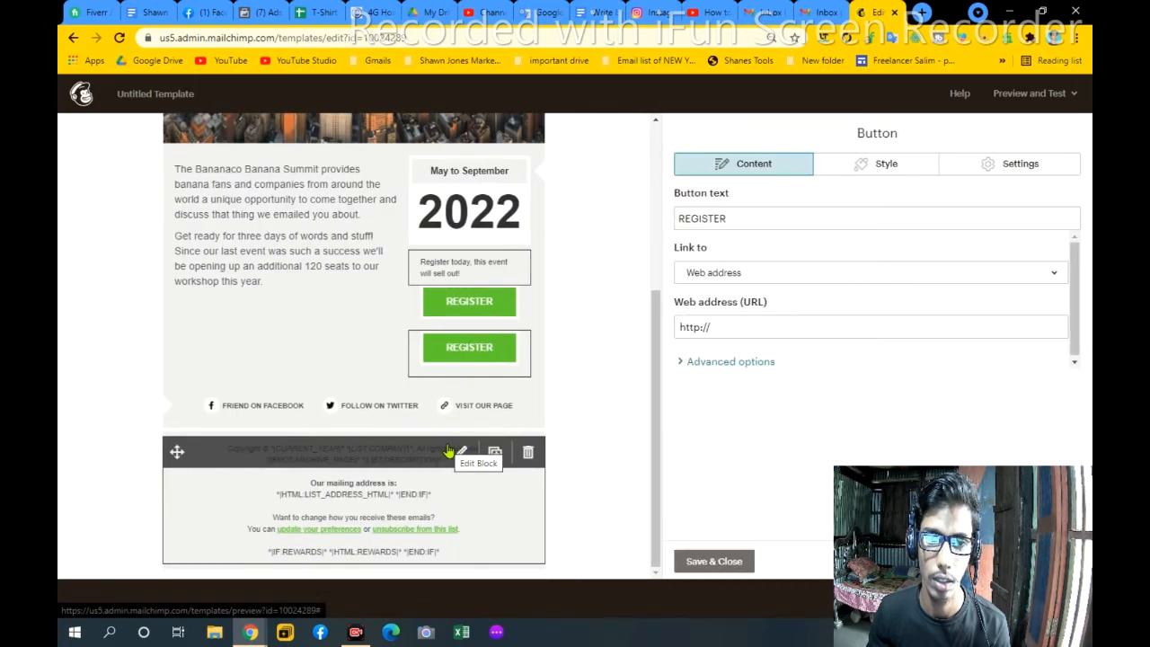
{"action": "mouse_move", "coordinate": [481, 366]}
{"action": "left_click", "coordinate": [510, 352]}
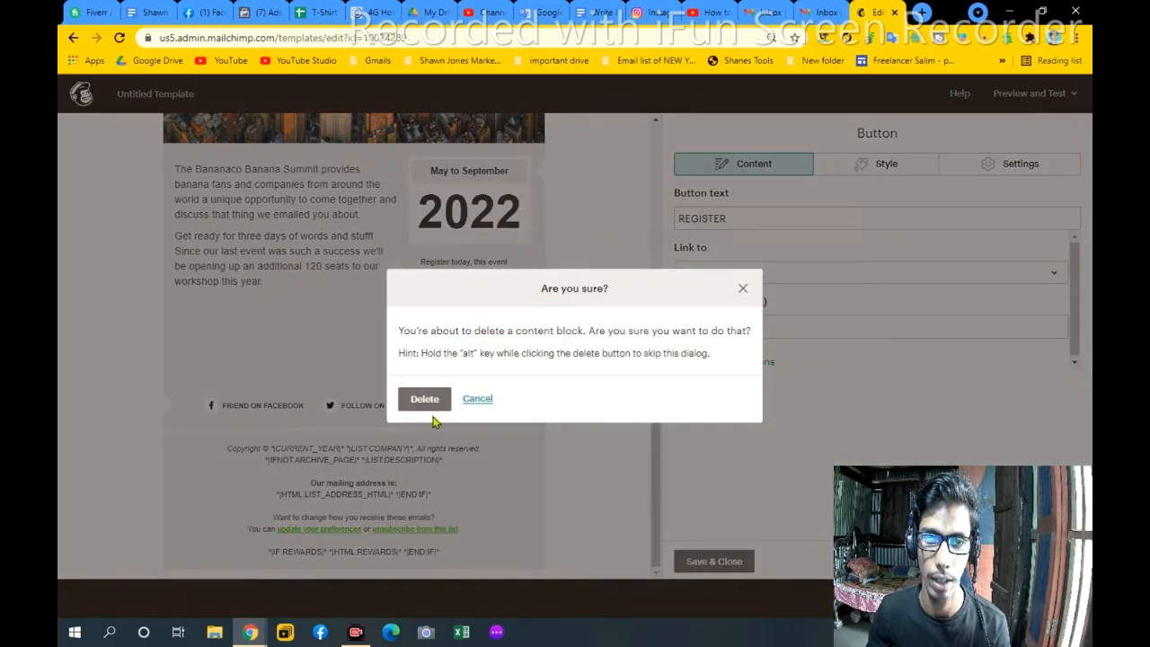
{"action": "left_click", "coordinate": [426, 399]}
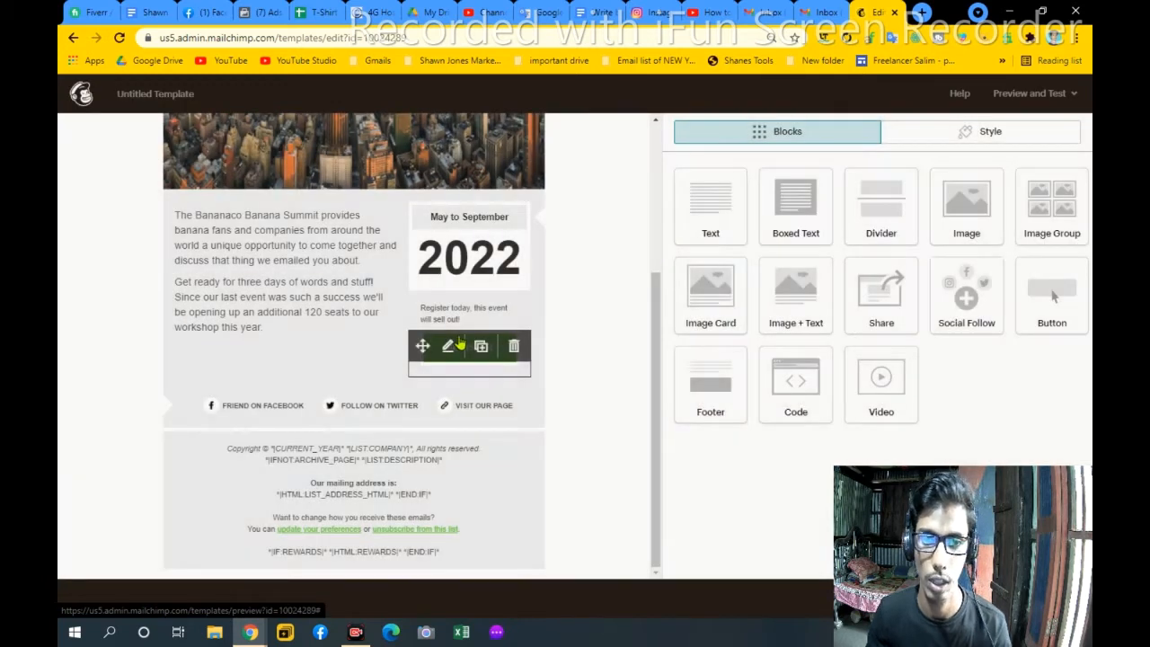
Open the green REGISTER button block for editing and set its link type to Email address
{"action": "left_click", "coordinate": [454, 345]}
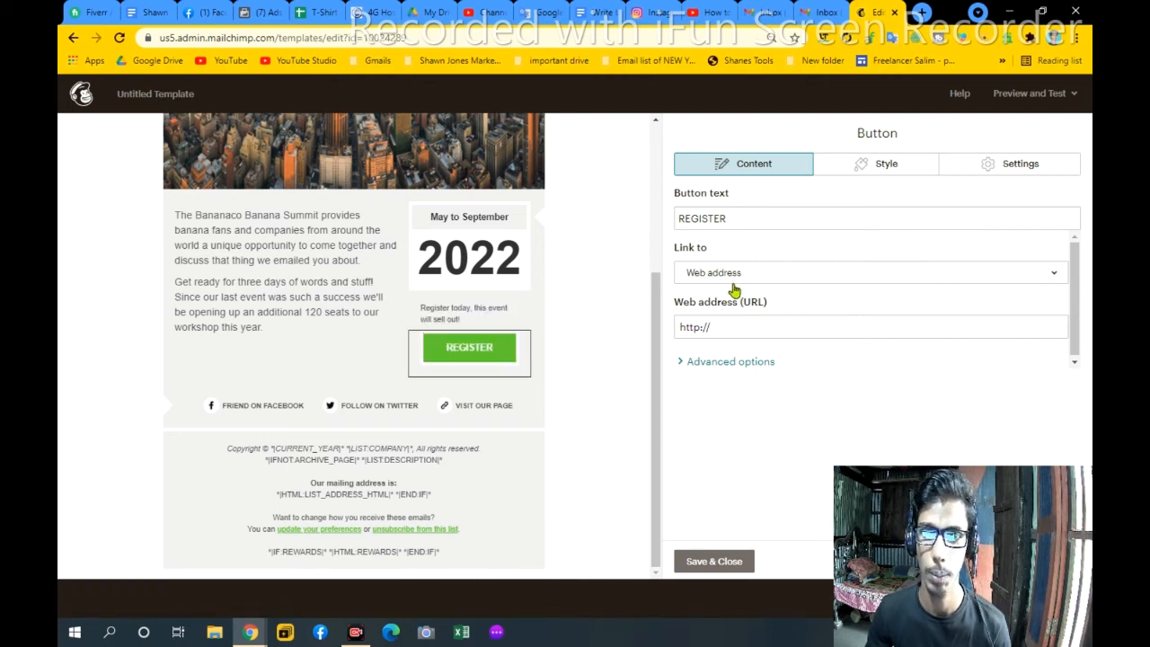
{"action": "left_click", "coordinate": [820, 282]}
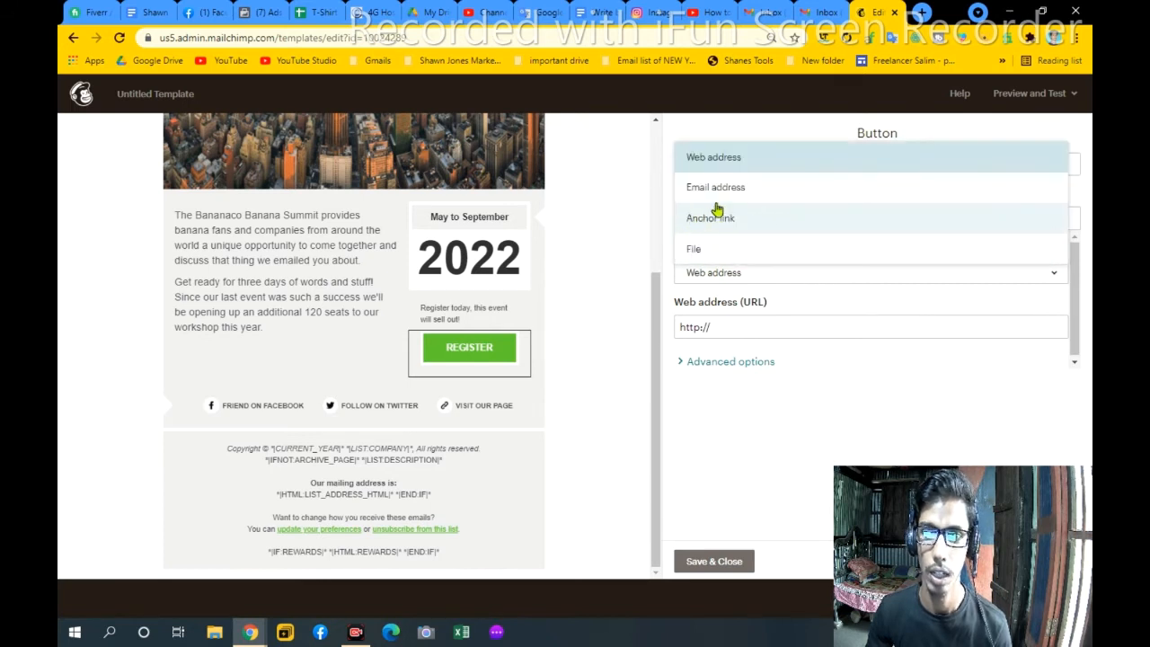
{"action": "left_click", "coordinate": [667, 255]}
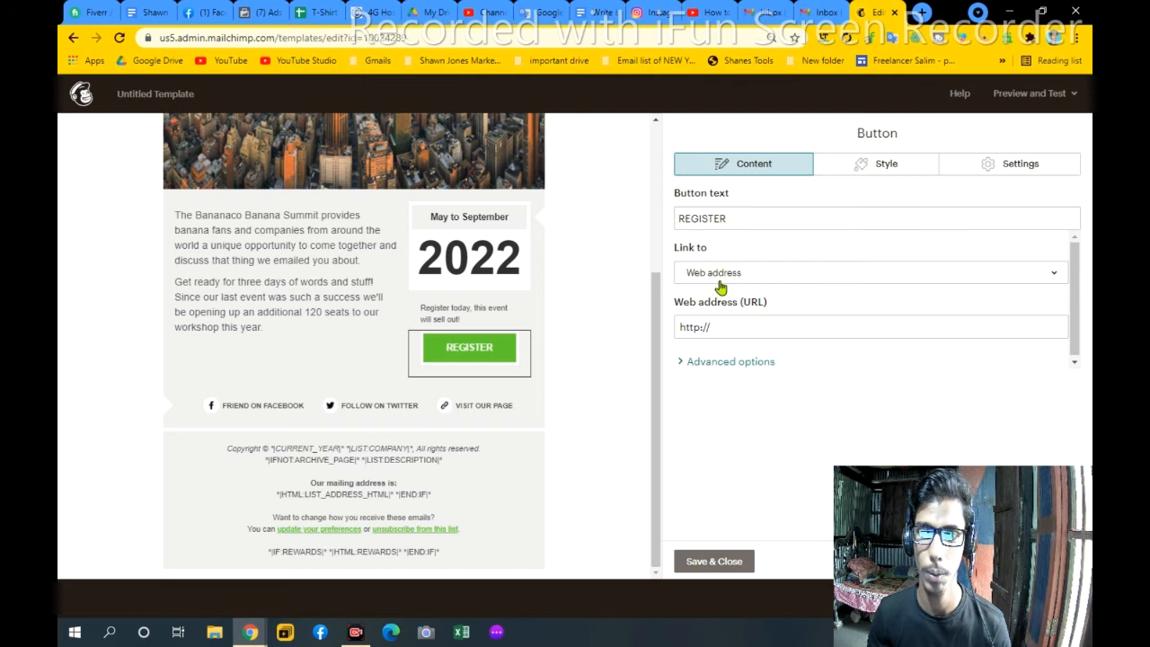
{"action": "mouse_move", "coordinate": [490, 352]}
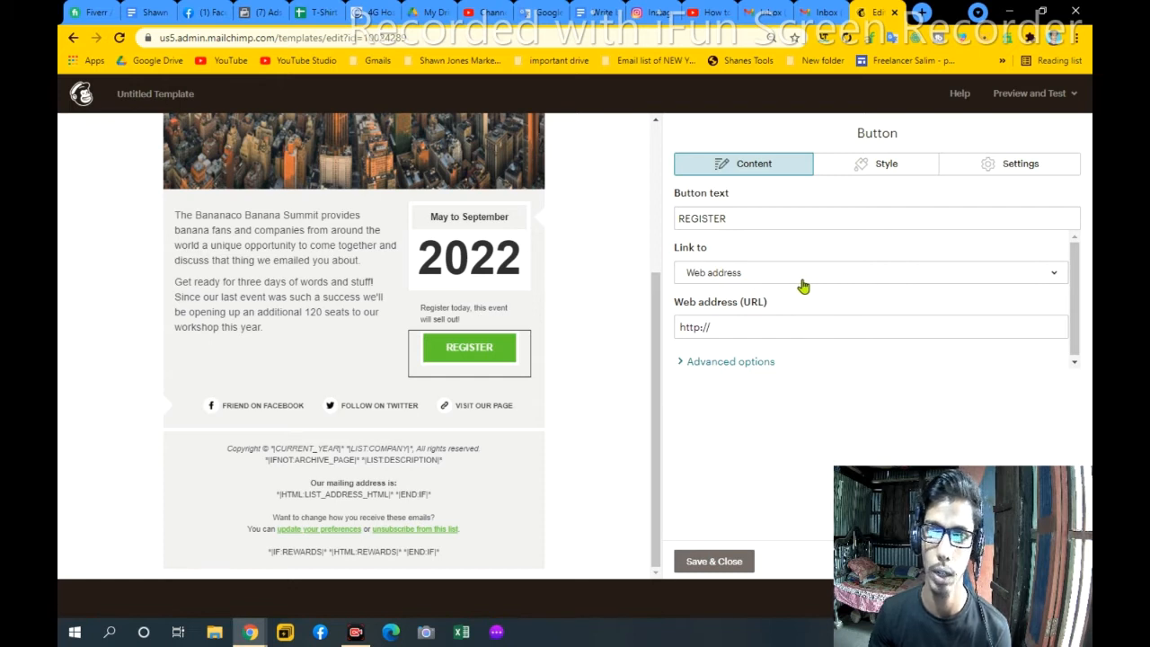
{"action": "left_click", "coordinate": [898, 280]}
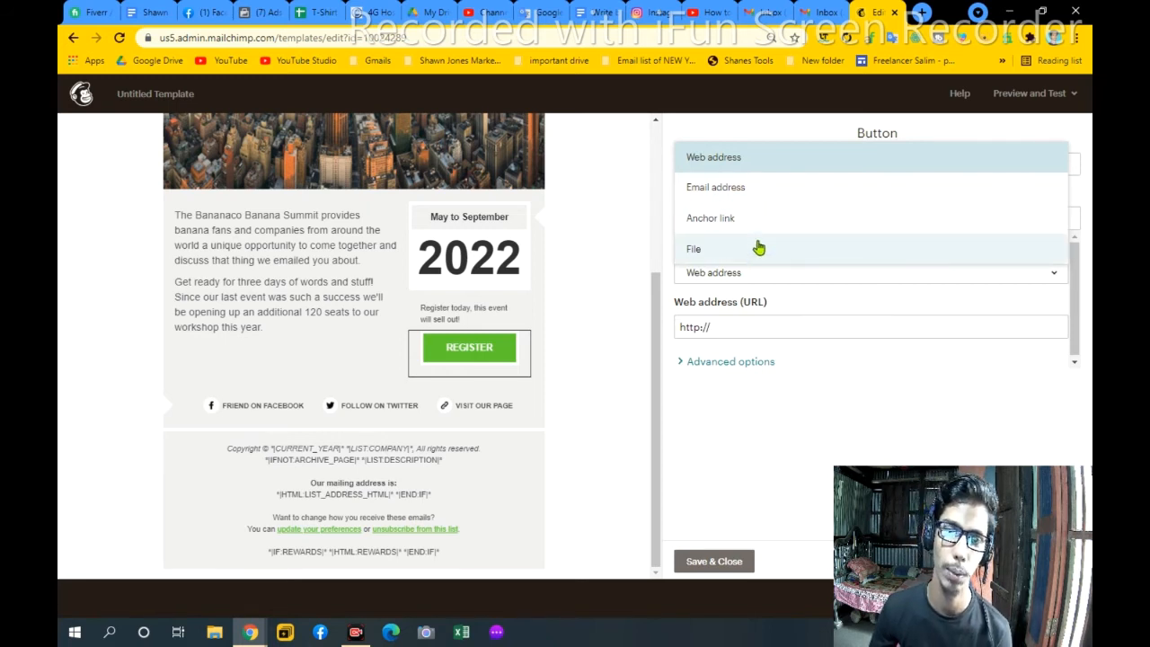
{"action": "left_click", "coordinate": [762, 189]}
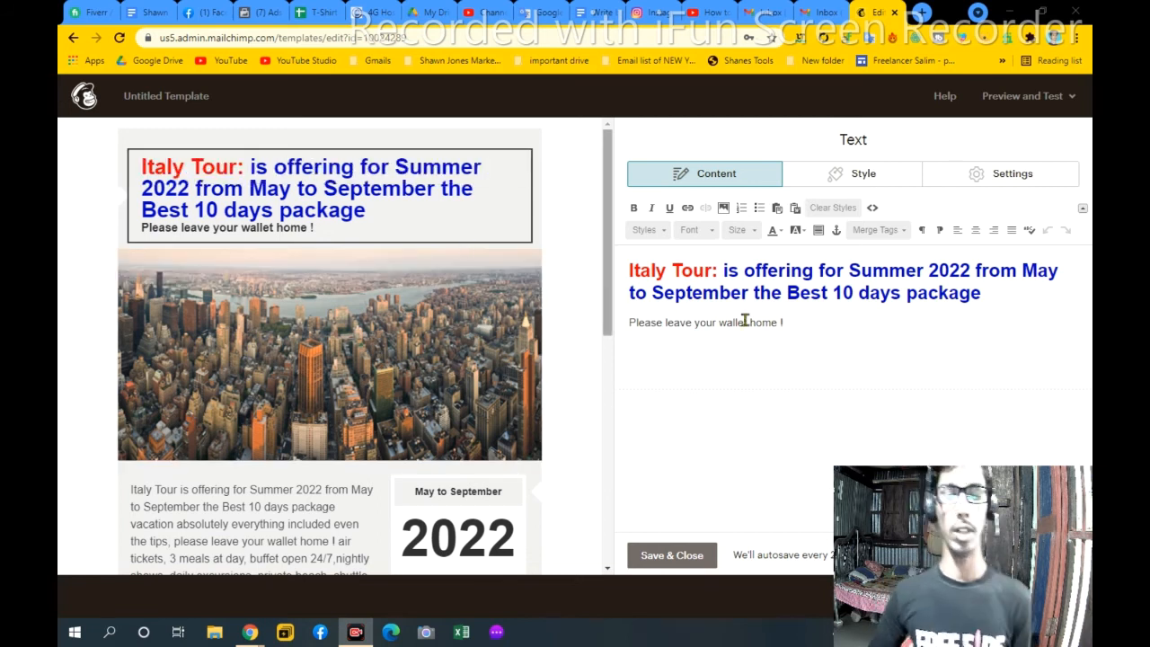
Review the Italy Tour template from headline to footer, dismissing the browser extension warning and opening the body text block
{"action": "scroll", "coordinate": [430, 434], "scroll_direction": "down", "scroll_amount": 1}
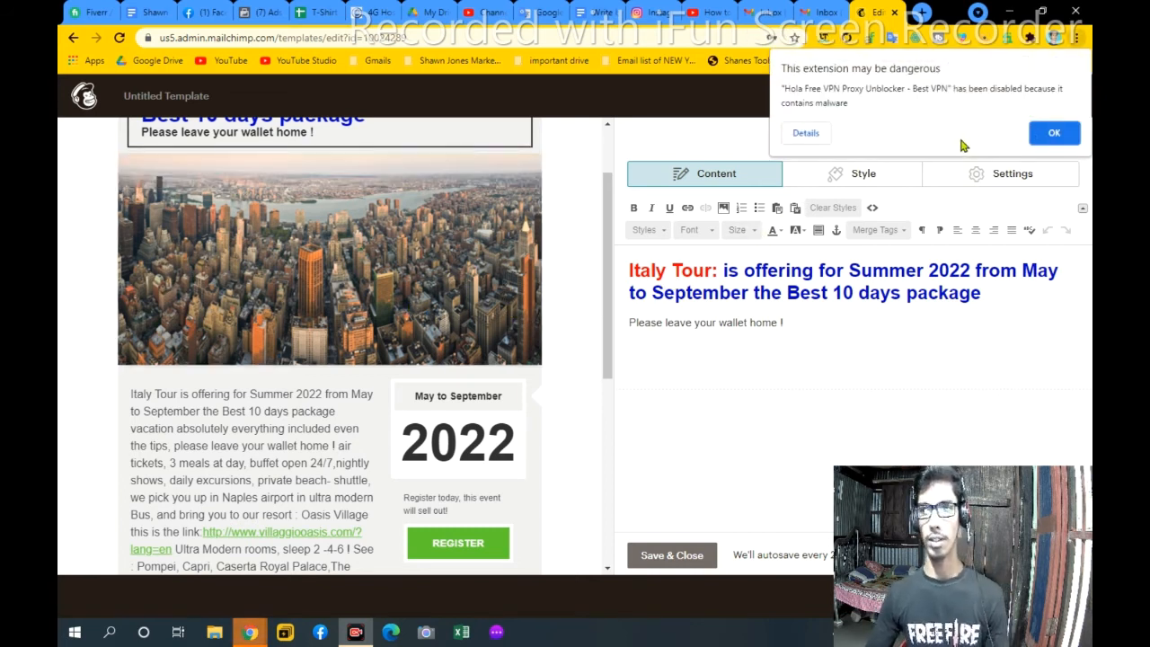
{"action": "left_click", "coordinate": [1069, 141]}
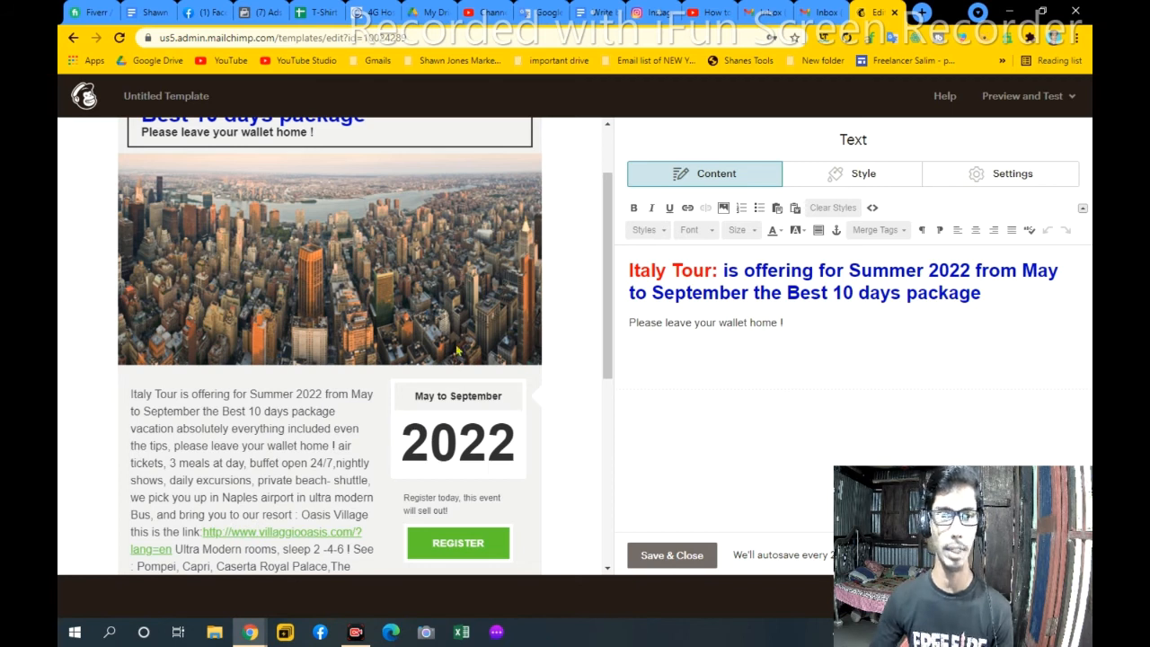
{"action": "scroll", "coordinate": [465, 312], "scroll_direction": "down", "scroll_amount": 1}
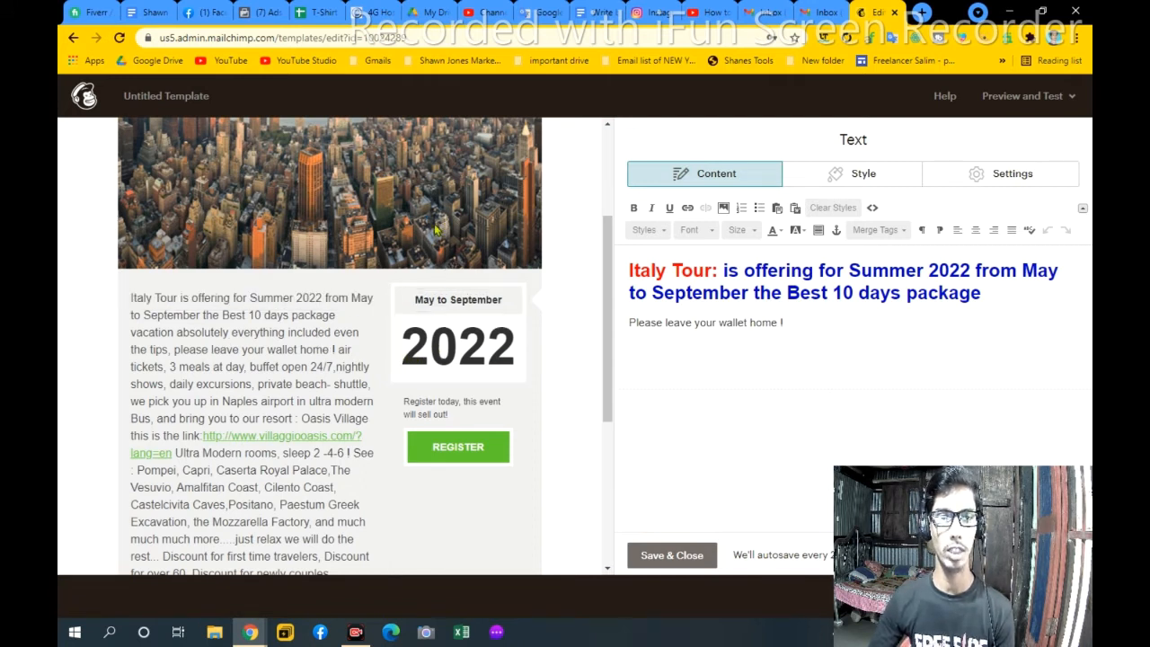
{"action": "scroll", "coordinate": [435, 230], "scroll_direction": "up", "scroll_amount": 2}
{"action": "scroll", "coordinate": [383, 314], "scroll_direction": "up", "scroll_amount": 1}
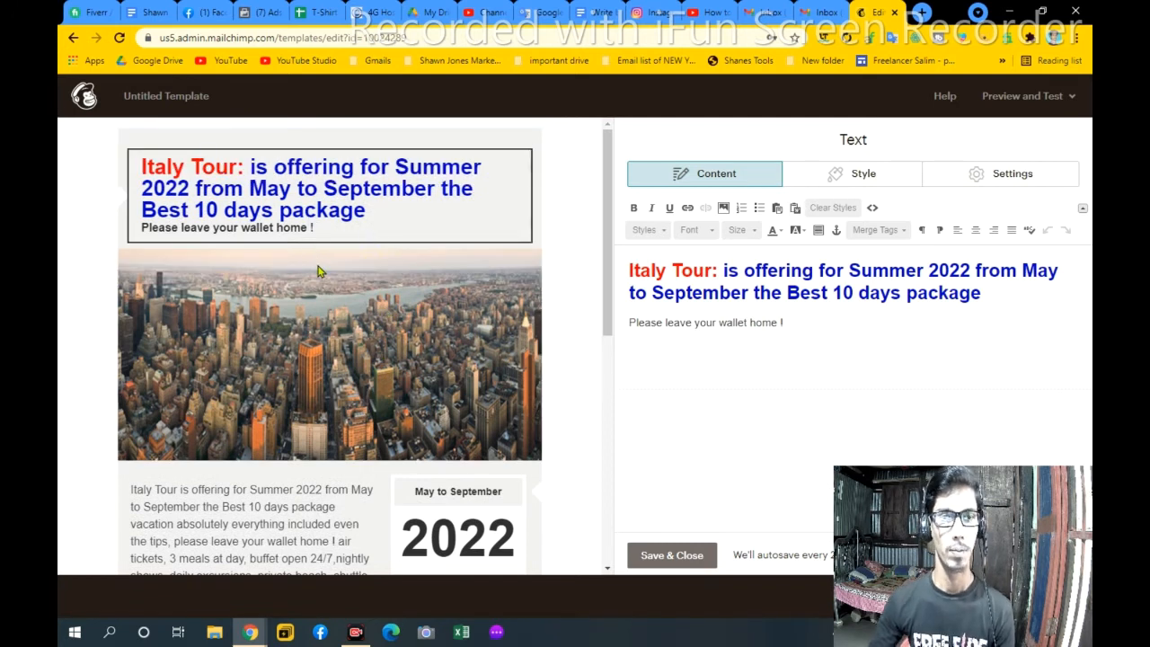
{"action": "scroll", "coordinate": [413, 400], "scroll_direction": "down", "scroll_amount": 2}
{"action": "scroll", "coordinate": [411, 402], "scroll_direction": "down", "scroll_amount": 3}
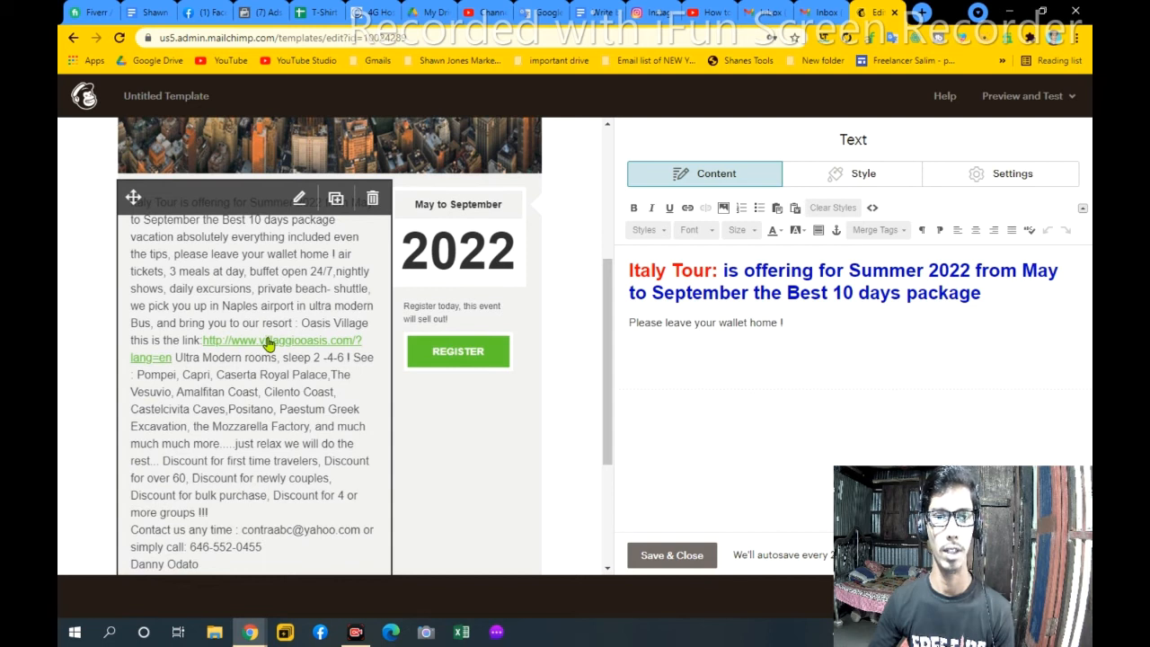
{"action": "scroll", "coordinate": [301, 408], "scroll_direction": "down", "scroll_amount": 3}
{"action": "scroll", "coordinate": [300, 399], "scroll_direction": "up", "scroll_amount": 2}
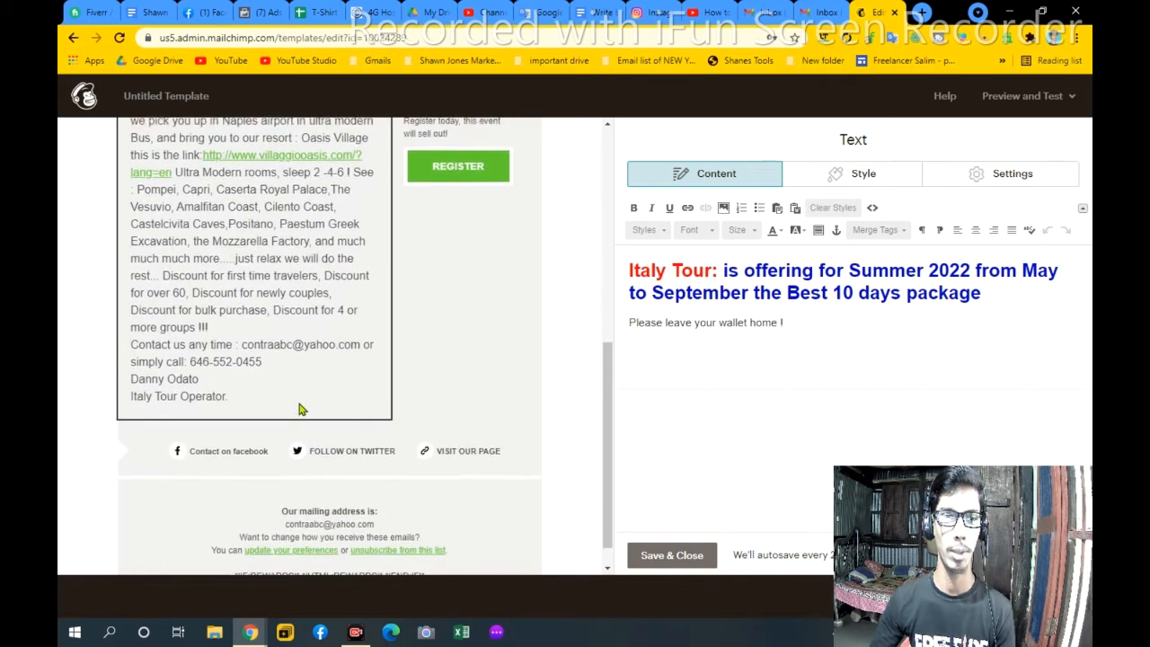
{"action": "left_click", "coordinate": [342, 344]}
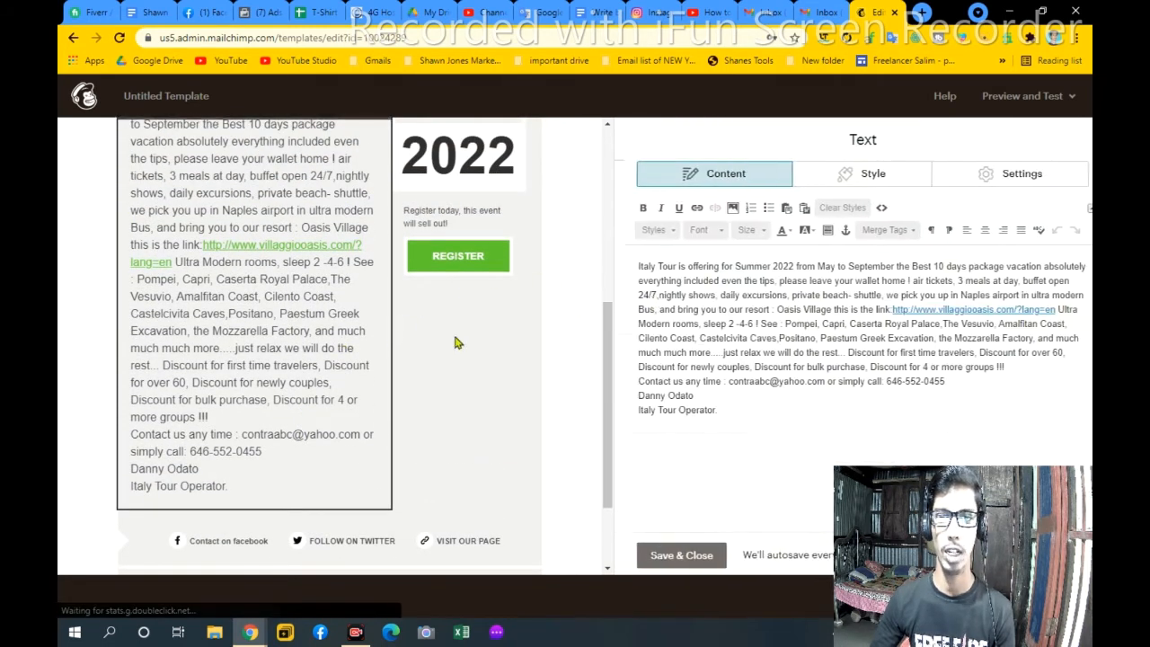
{"action": "scroll", "coordinate": [581, 337], "scroll_direction": "up", "scroll_amount": 3}
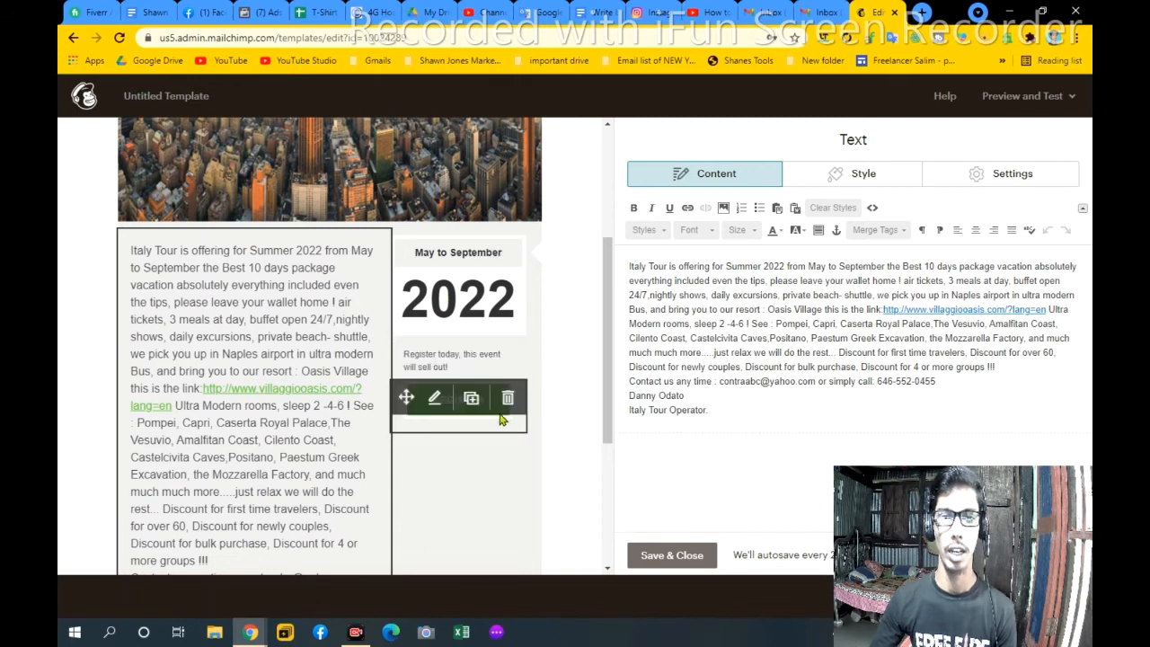
Reopen the REGISTER button's settings, try the Web address link type, and return it to Email address
{"action": "left_click", "coordinate": [434, 399]}
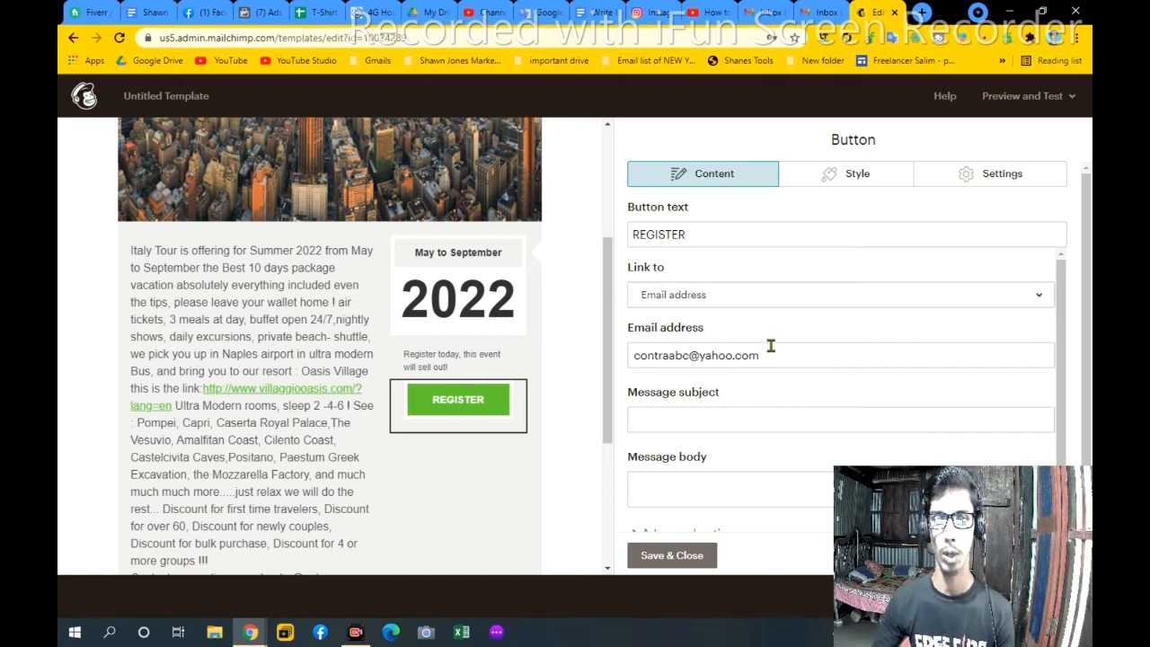
{"action": "left_click", "coordinate": [784, 302]}
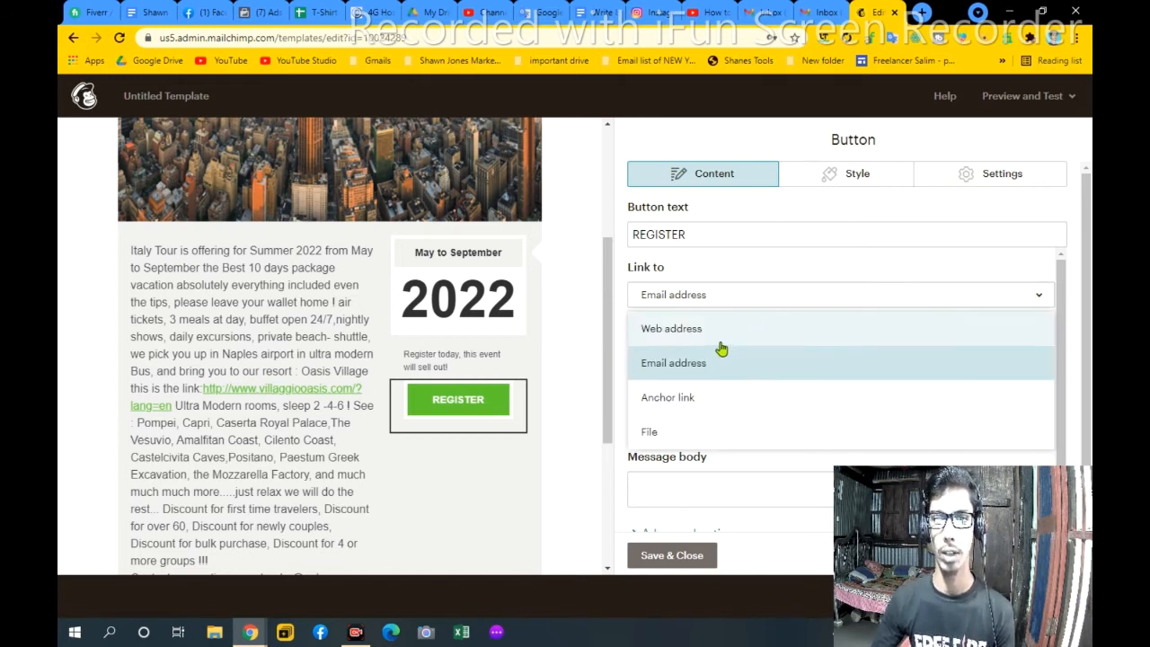
{"action": "left_click", "coordinate": [722, 332]}
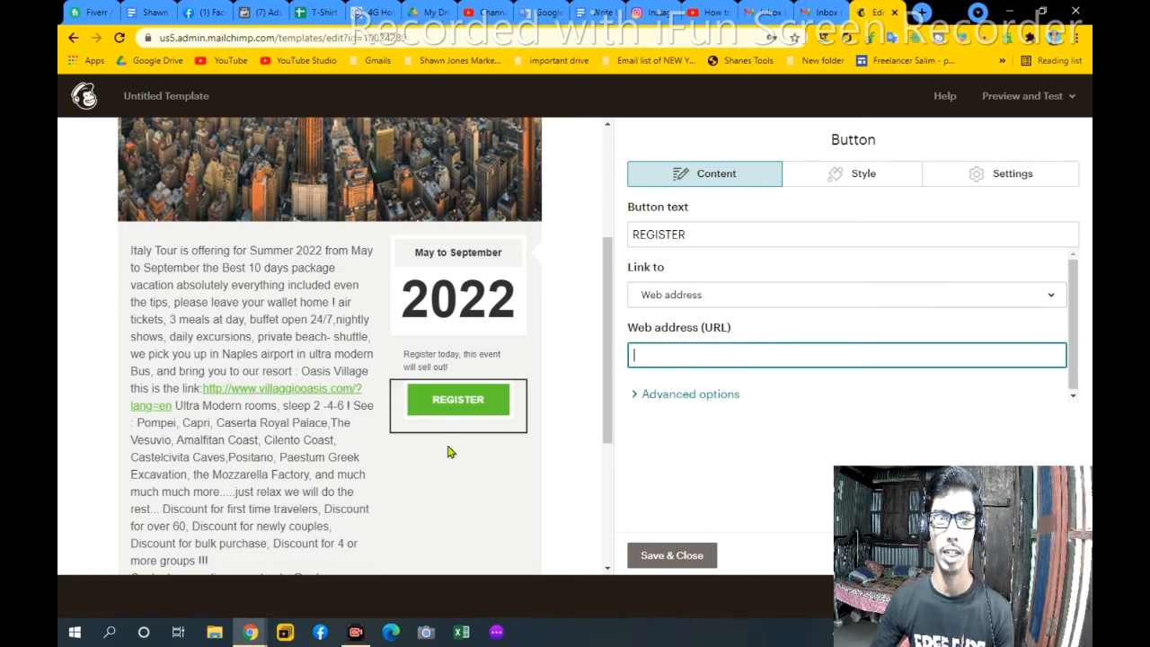
{"action": "left_click", "coordinate": [762, 308]}
{"action": "left_click", "coordinate": [751, 374]}
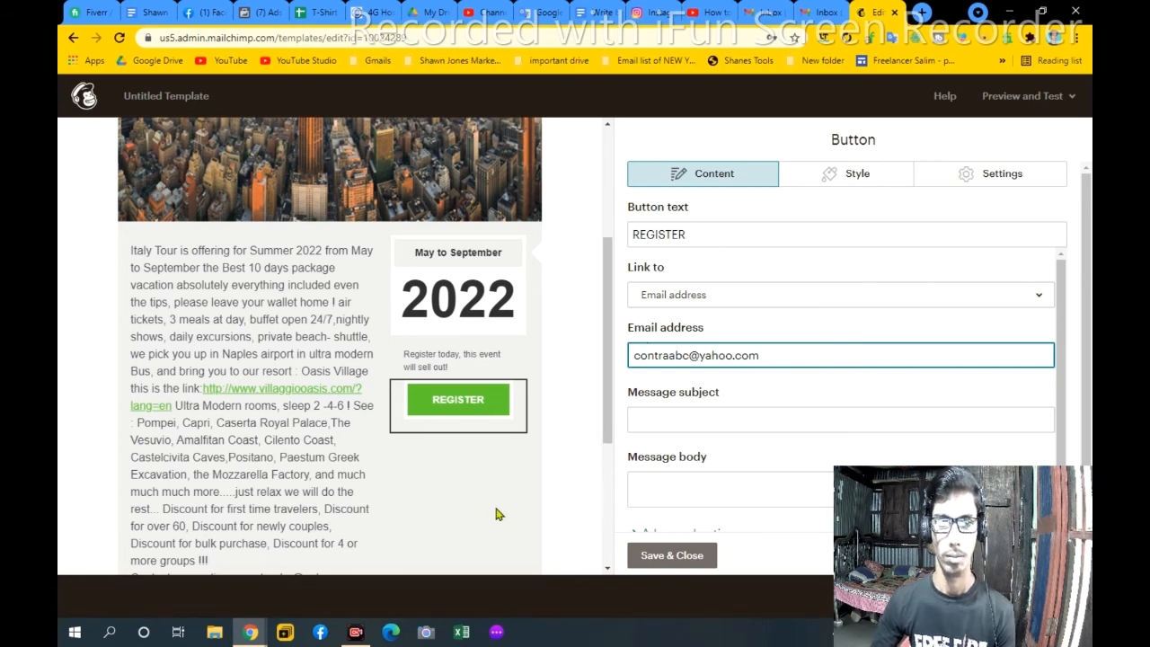
Open the social follow block near the template's footer to examine its link settings
{"action": "scroll", "coordinate": [496, 514], "scroll_direction": "down", "scroll_amount": 5}
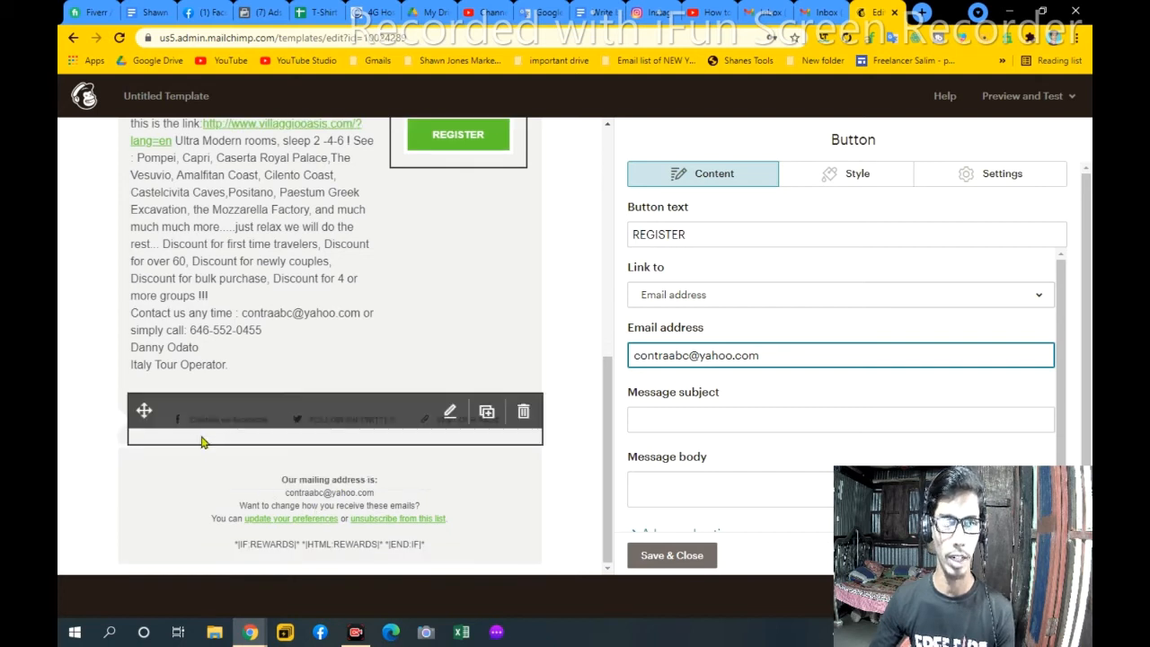
{"action": "left_click", "coordinate": [338, 427]}
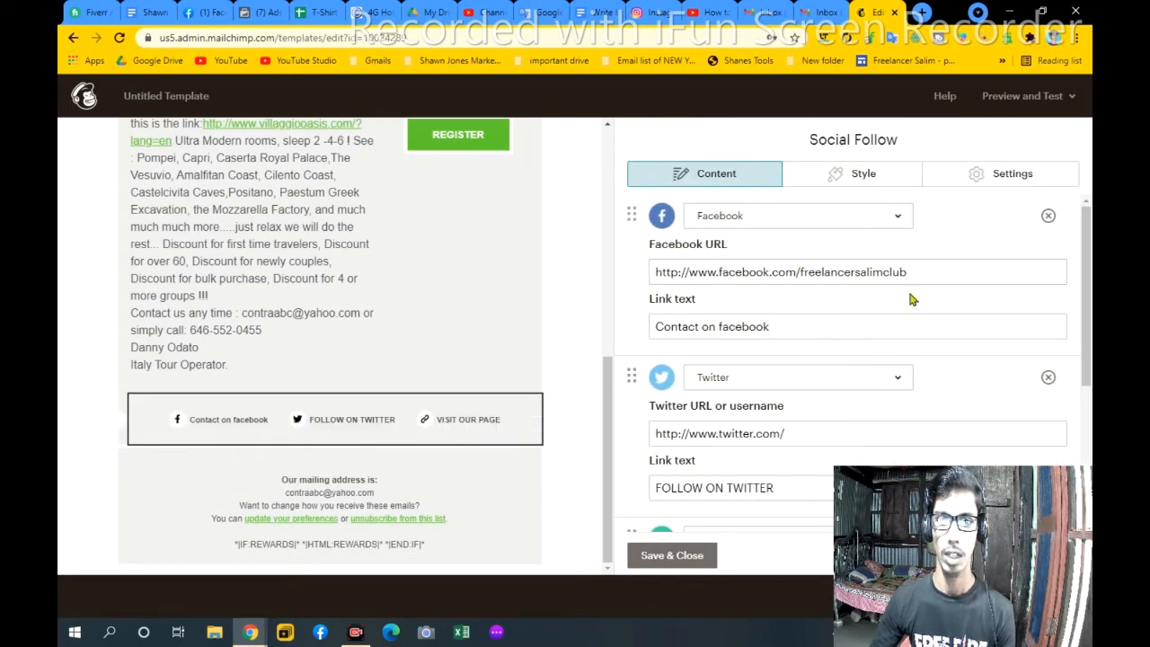
Examine the service options offered for the Facebook entry and the link settings of all entries in the social follow block
{"action": "left_click", "coordinate": [849, 216]}
{"action": "scroll", "coordinate": [771, 510], "scroll_direction": "down", "scroll_amount": 2}
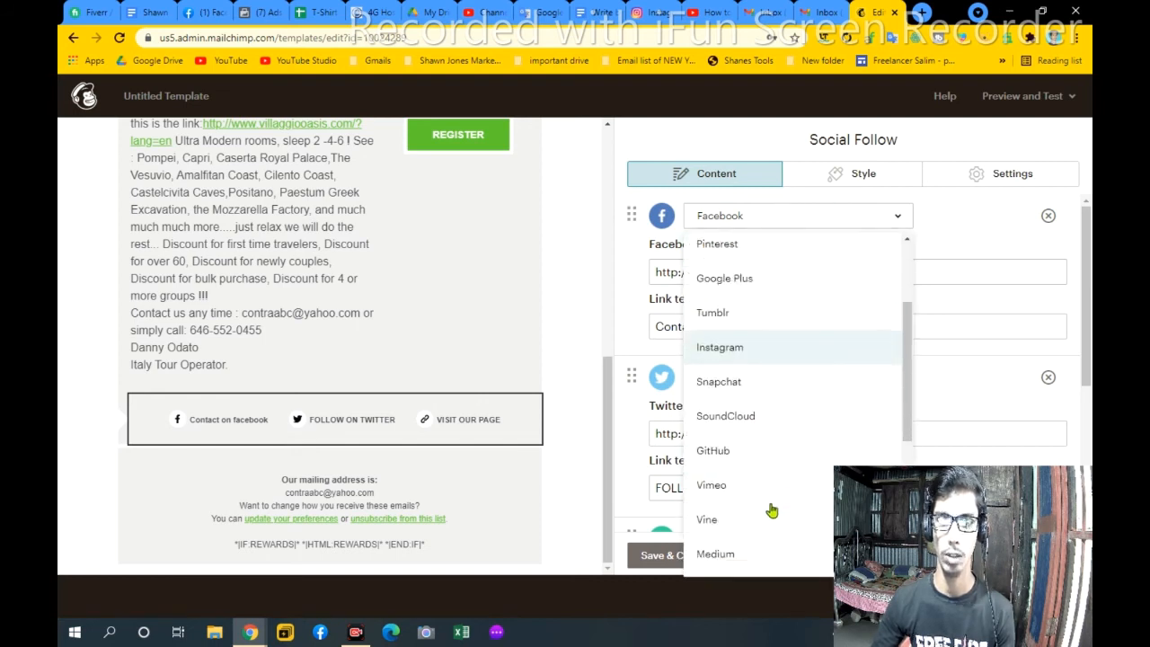
{"action": "scroll", "coordinate": [771, 510], "scroll_direction": "down", "scroll_amount": 3}
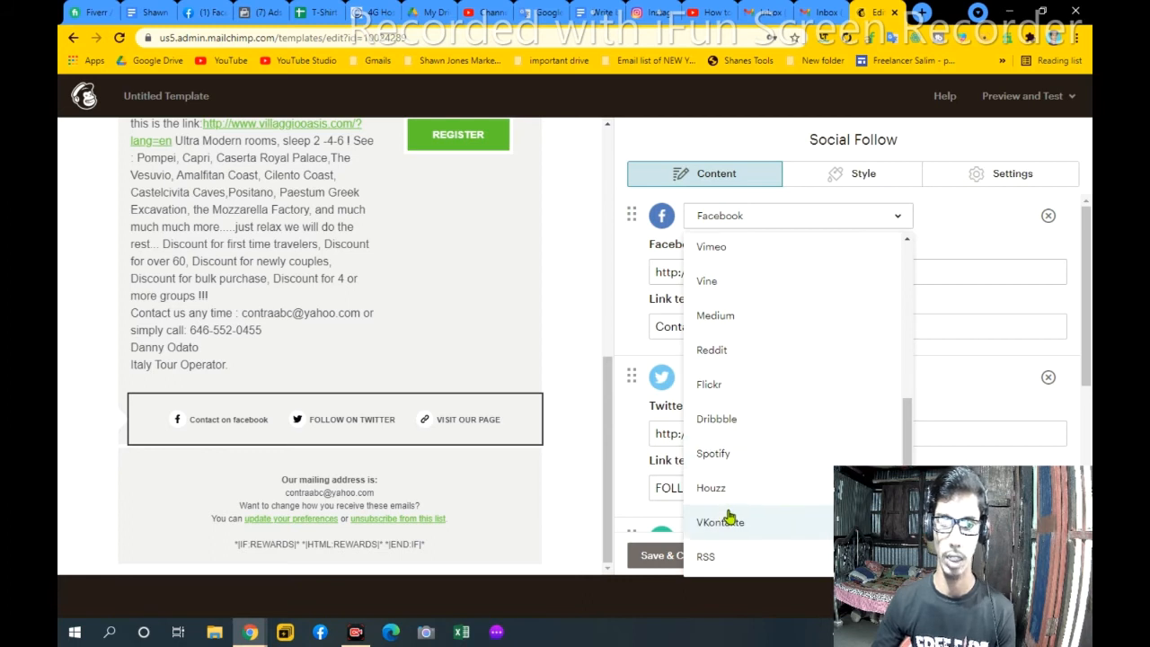
{"action": "scroll", "coordinate": [730, 517], "scroll_direction": "up", "scroll_amount": 3}
{"action": "left_click", "coordinate": [622, 331]}
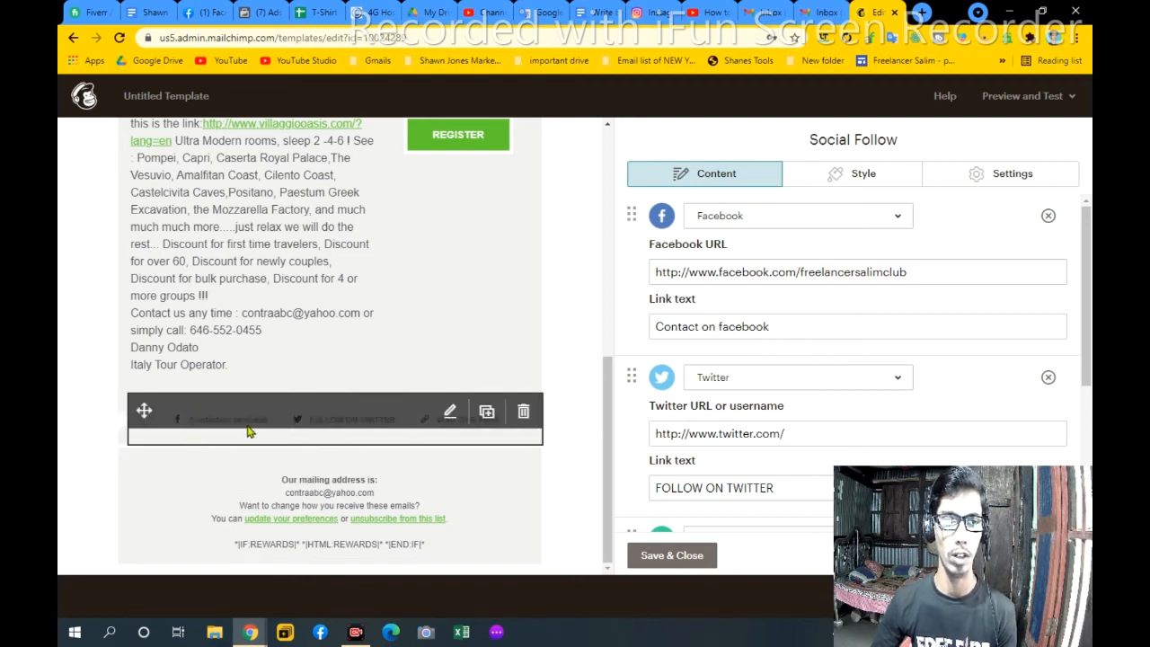
{"action": "left_click", "coordinate": [783, 329]}
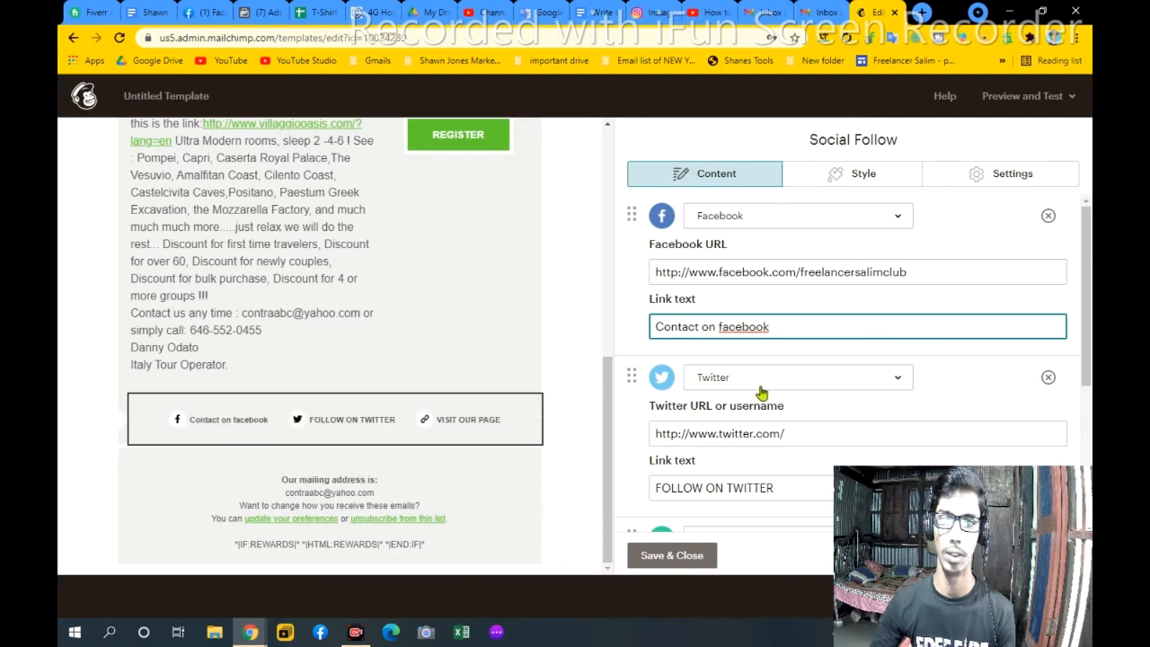
{"action": "scroll", "coordinate": [766, 395], "scroll_direction": "down", "scroll_amount": 3}
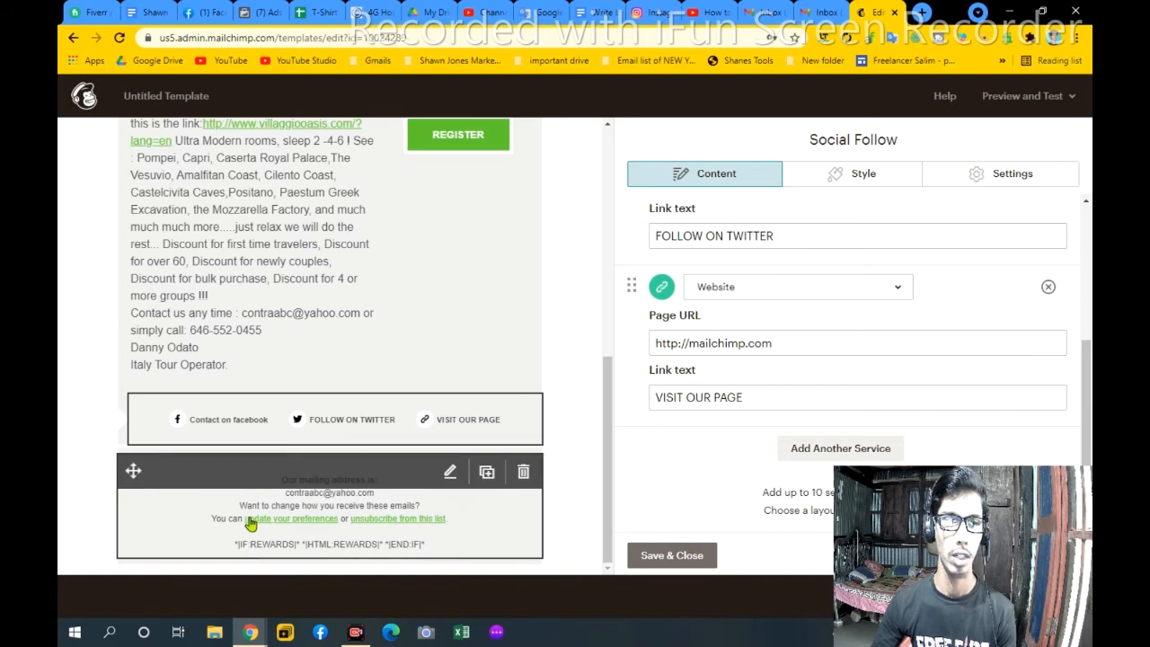
Delete the REWARDS merge tag line from the footer block, check the template, and save and close the block
{"action": "left_click", "coordinate": [199, 520]}
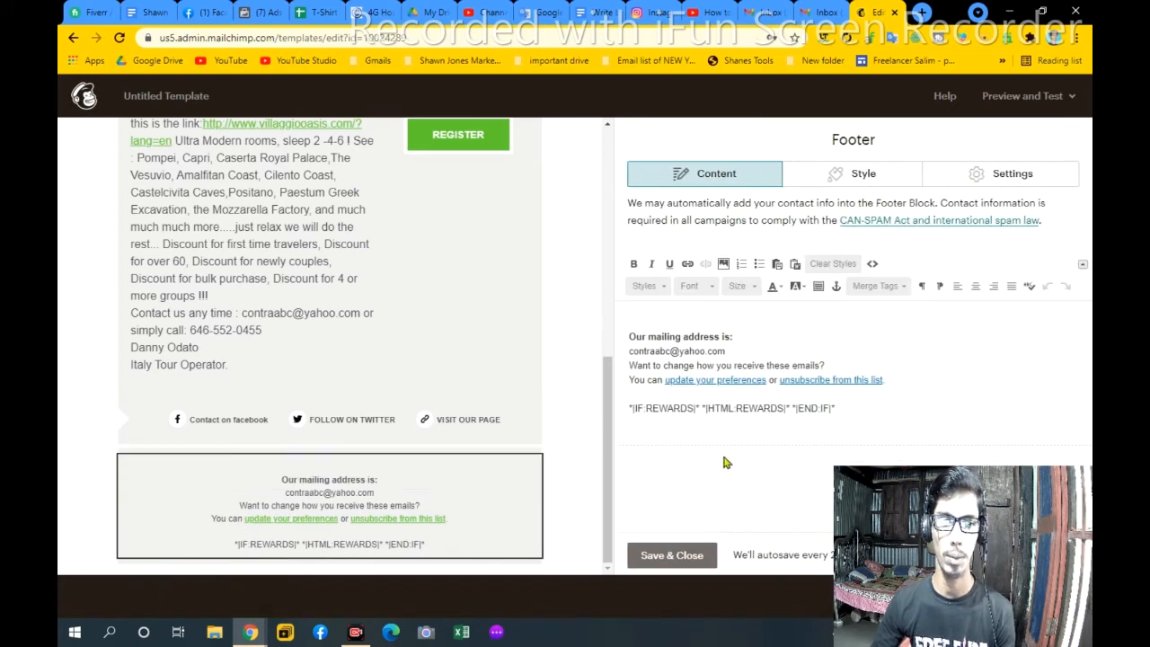
{"action": "triple_click", "coordinate": [637, 409]}
{"action": "key", "text": "BackSpace"}
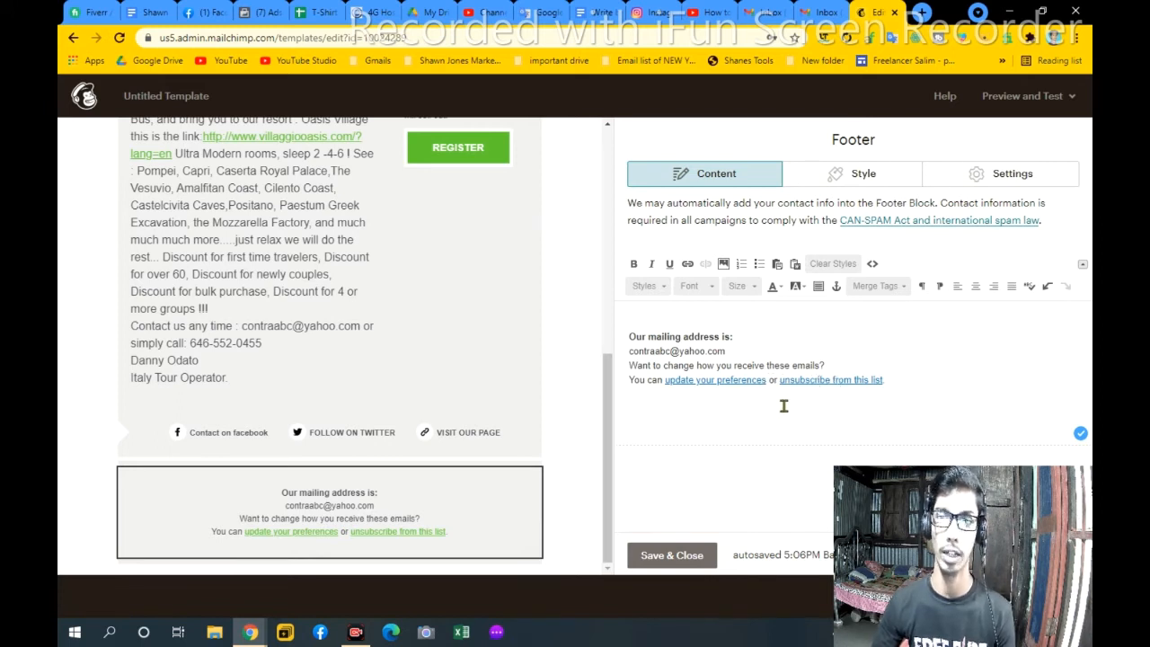
{"action": "scroll", "coordinate": [390, 395], "scroll_direction": "up", "scroll_amount": 8}
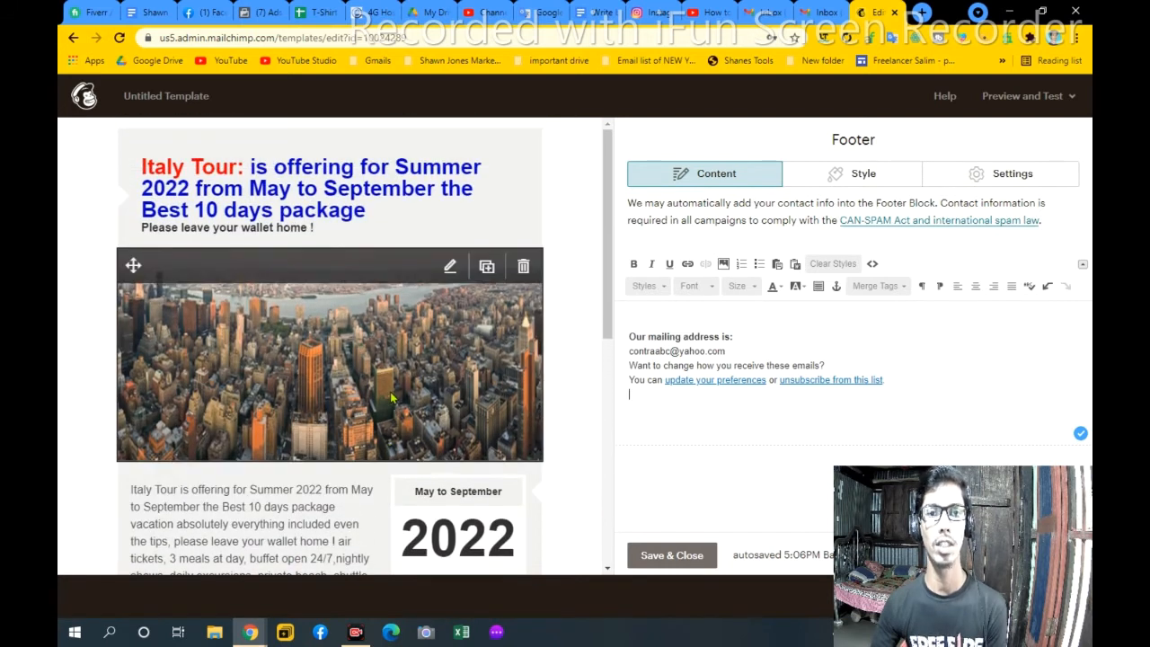
{"action": "scroll", "coordinate": [482, 282], "scroll_direction": "down", "scroll_amount": 7}
{"action": "scroll", "coordinate": [481, 281], "scroll_direction": "up", "scroll_amount": 3}
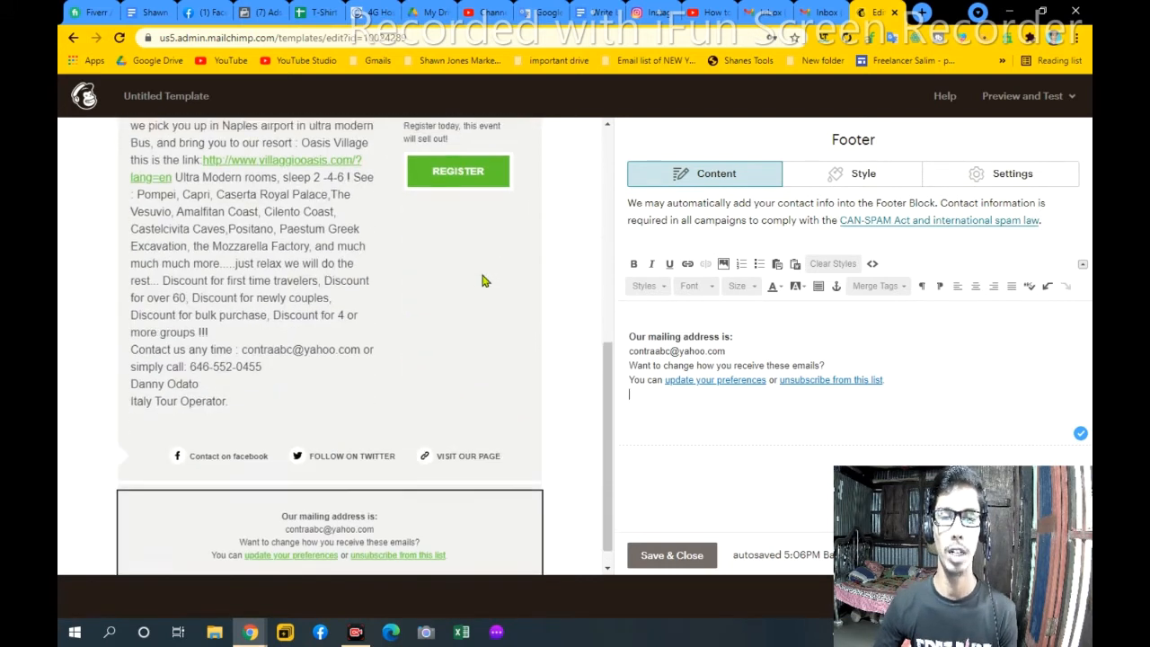
{"action": "scroll", "coordinate": [565, 383], "scroll_direction": "up", "scroll_amount": 2}
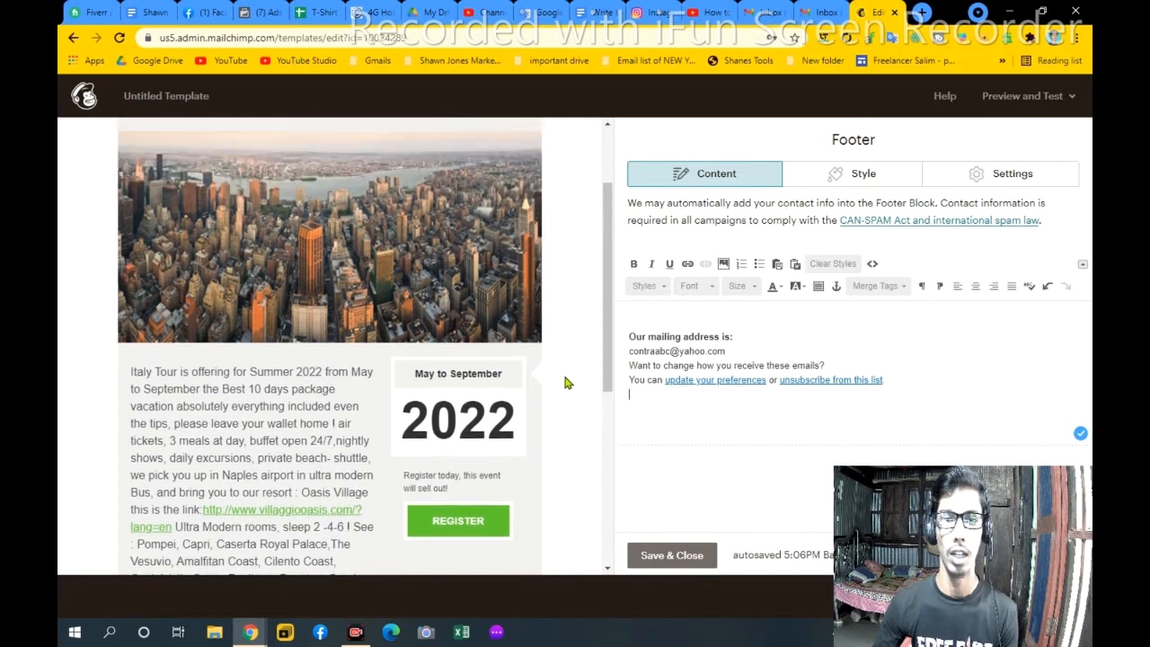
{"action": "left_click", "coordinate": [675, 556]}
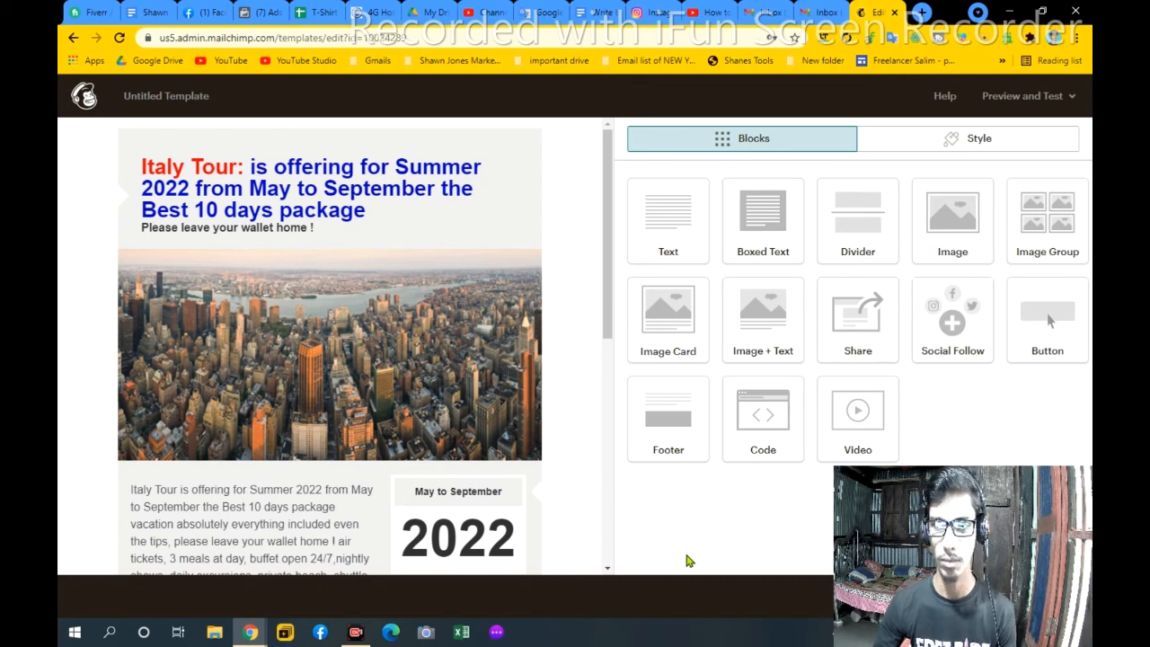
Save the template as "Template for NY & NJ marketing" and exit the template editor
{"action": "scroll", "coordinate": [533, 487], "scroll_direction": "down", "scroll_amount": 8}
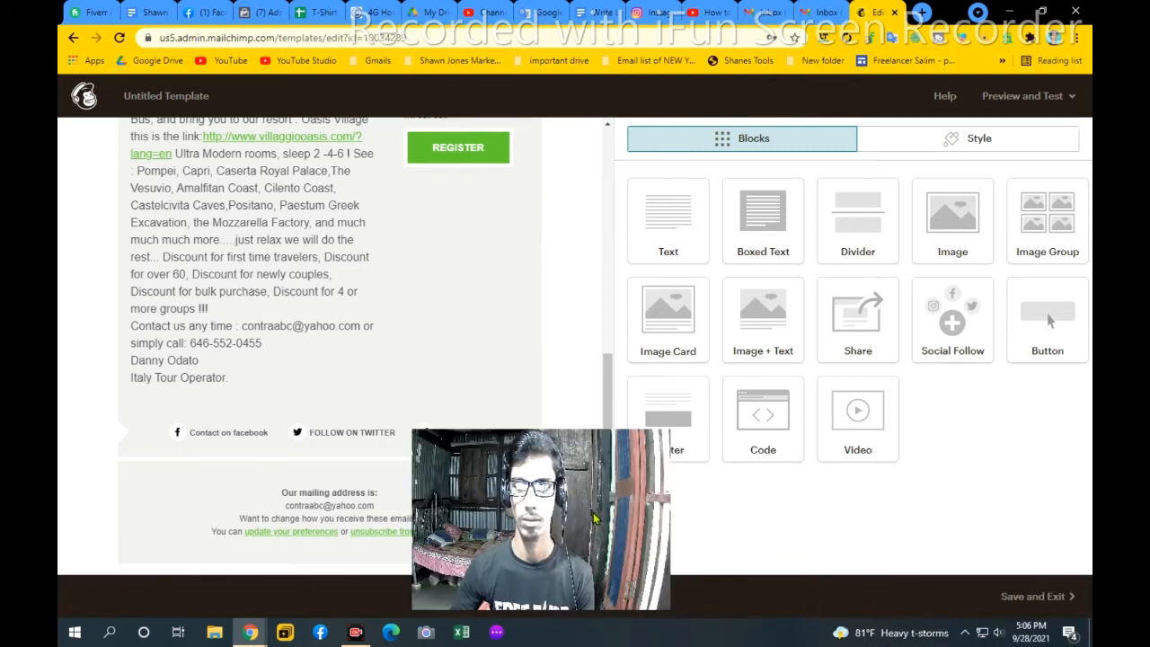
{"action": "left_click", "coordinate": [1062, 608]}
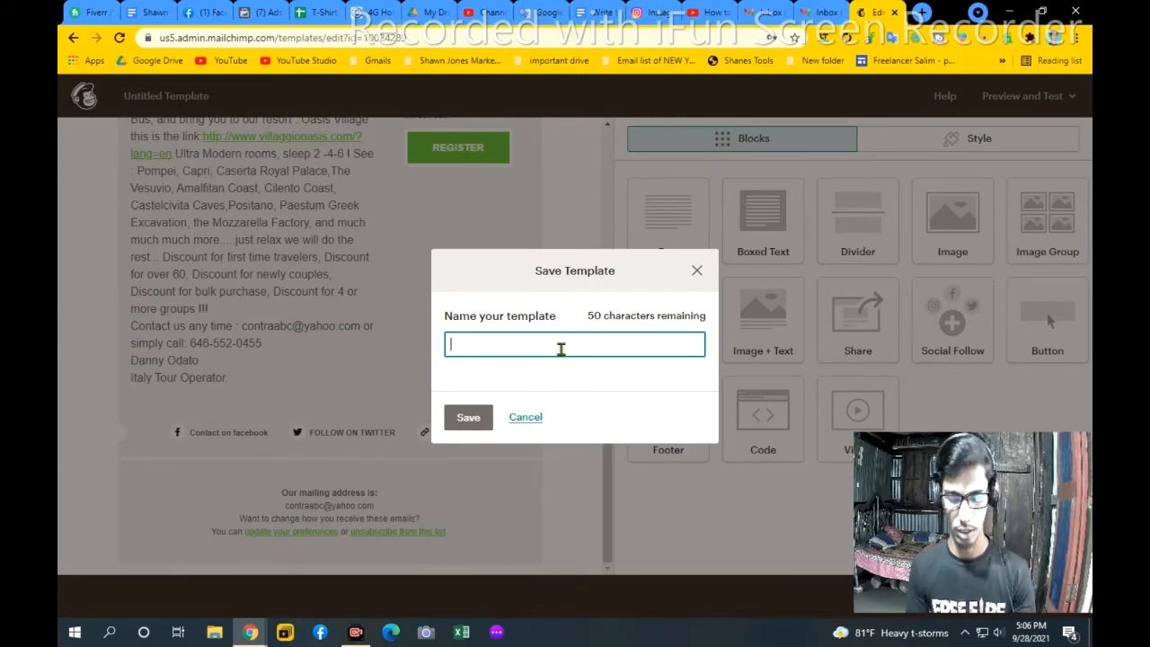
{"action": "type", "text": "Template for NY & NJ marketing"}
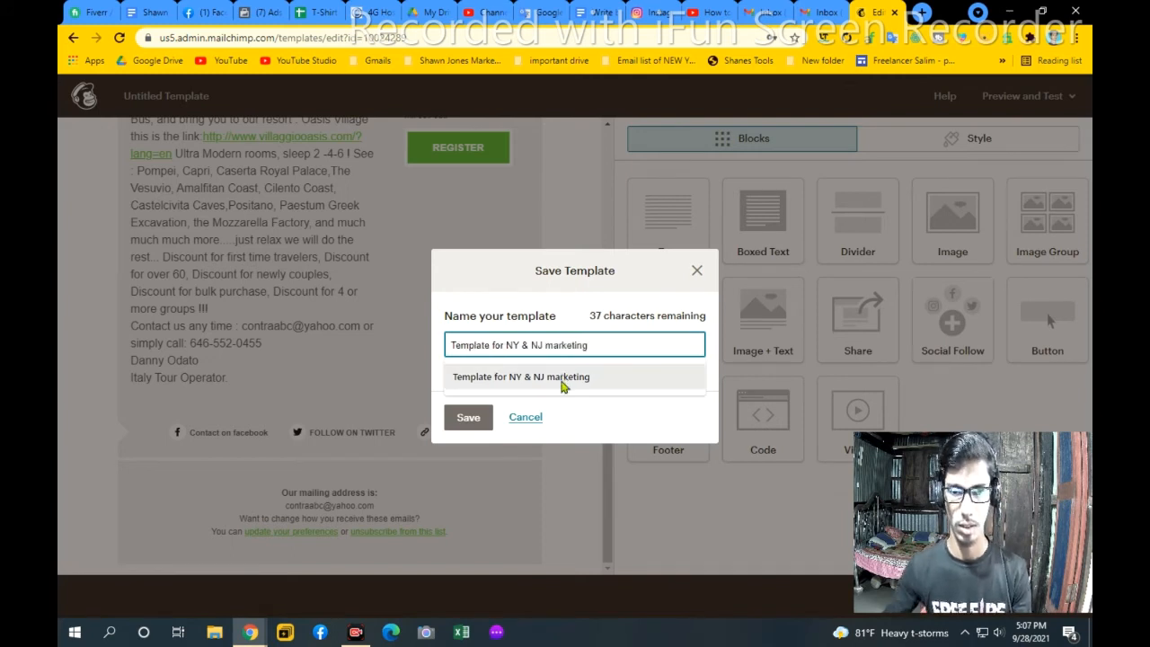
{"action": "left_click", "coordinate": [559, 383]}
{"action": "left_click", "coordinate": [456, 427]}
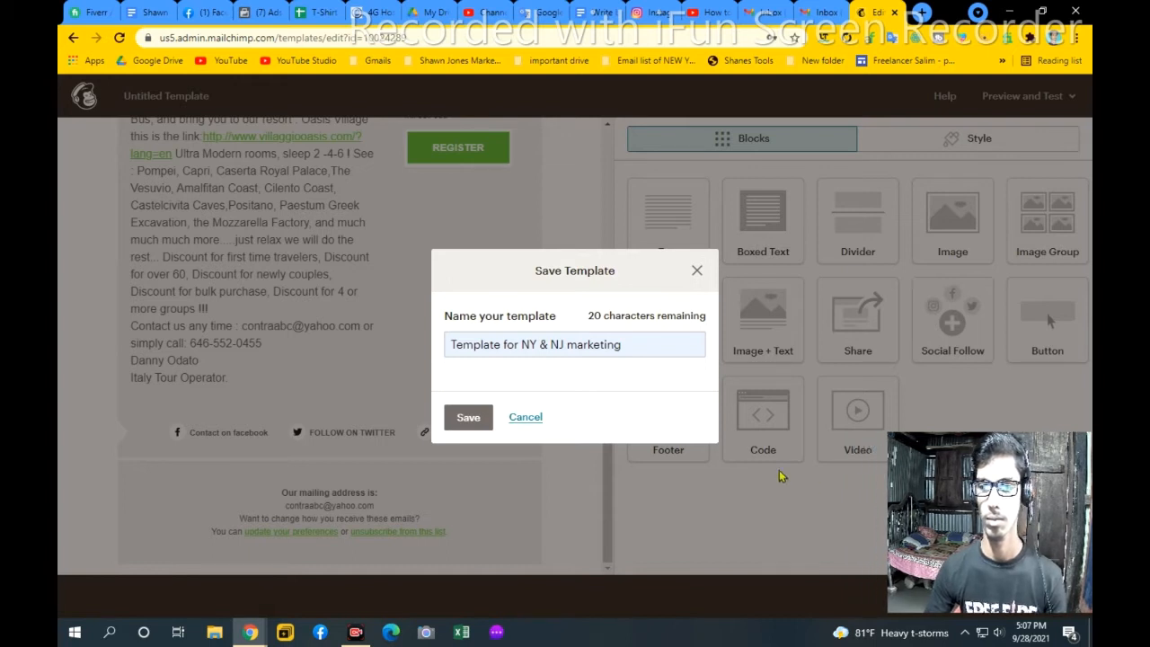
{"action": "left_click", "coordinate": [468, 419]}
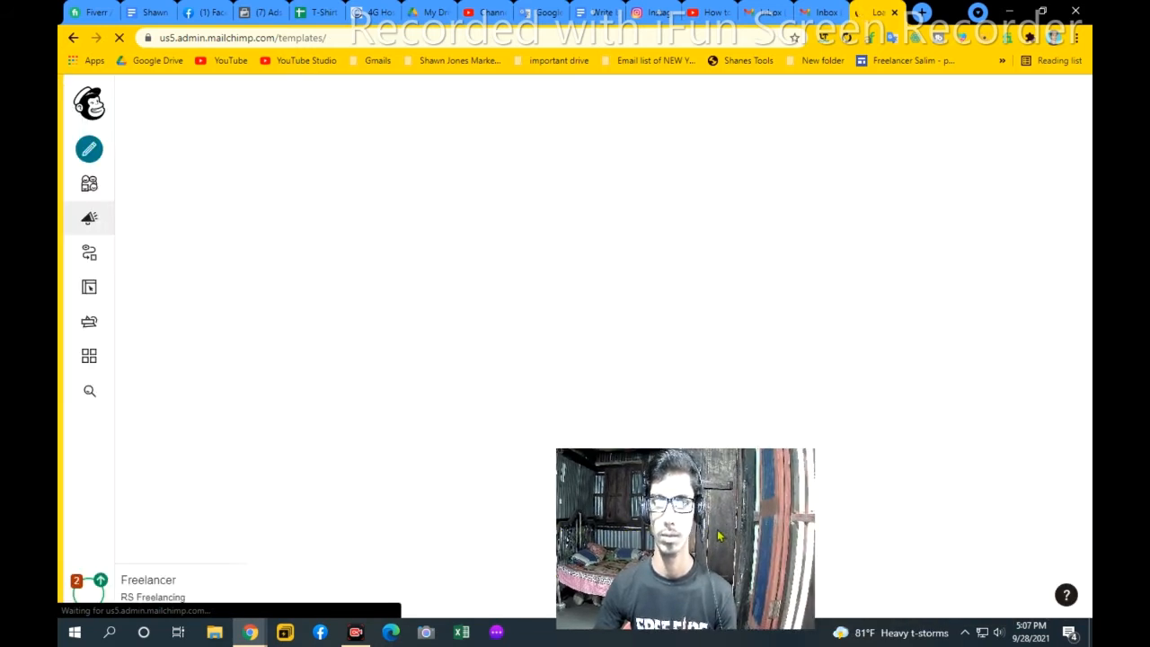
{"action": "left_click_drag", "start_coordinate": [667, 534], "coordinate": [982, 528]}
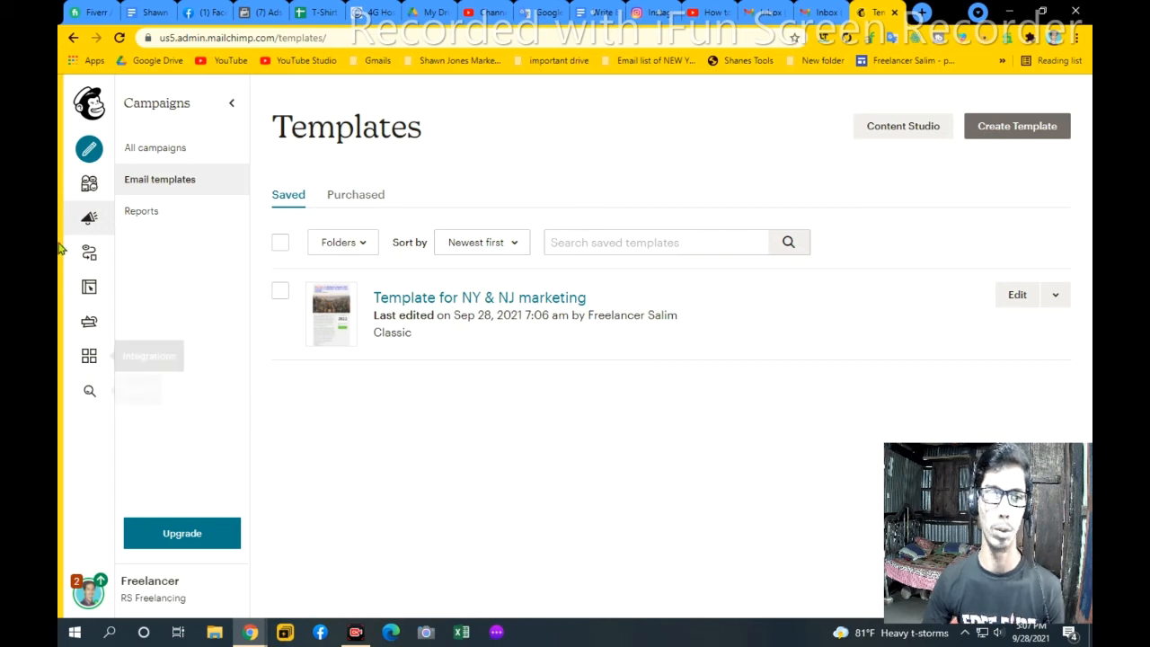
Create a regular email campaign named "Mail to Travel agencies in New Your & New Jersey"
{"action": "left_click", "coordinate": [93, 163]}
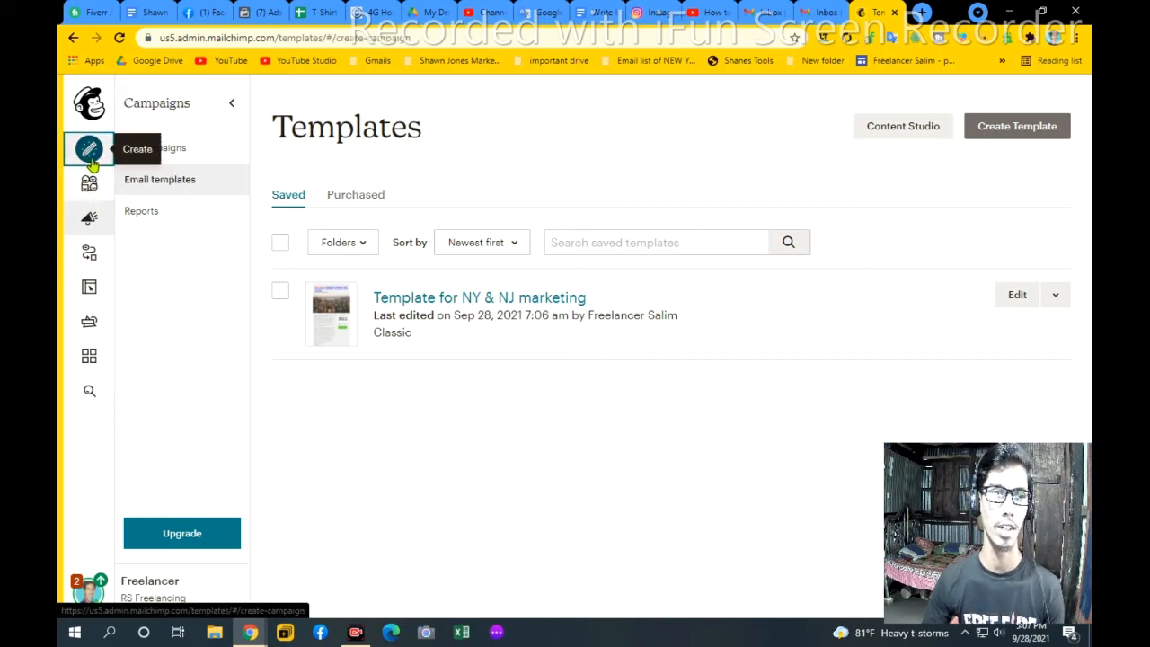
{"action": "left_click", "coordinate": [183, 156]}
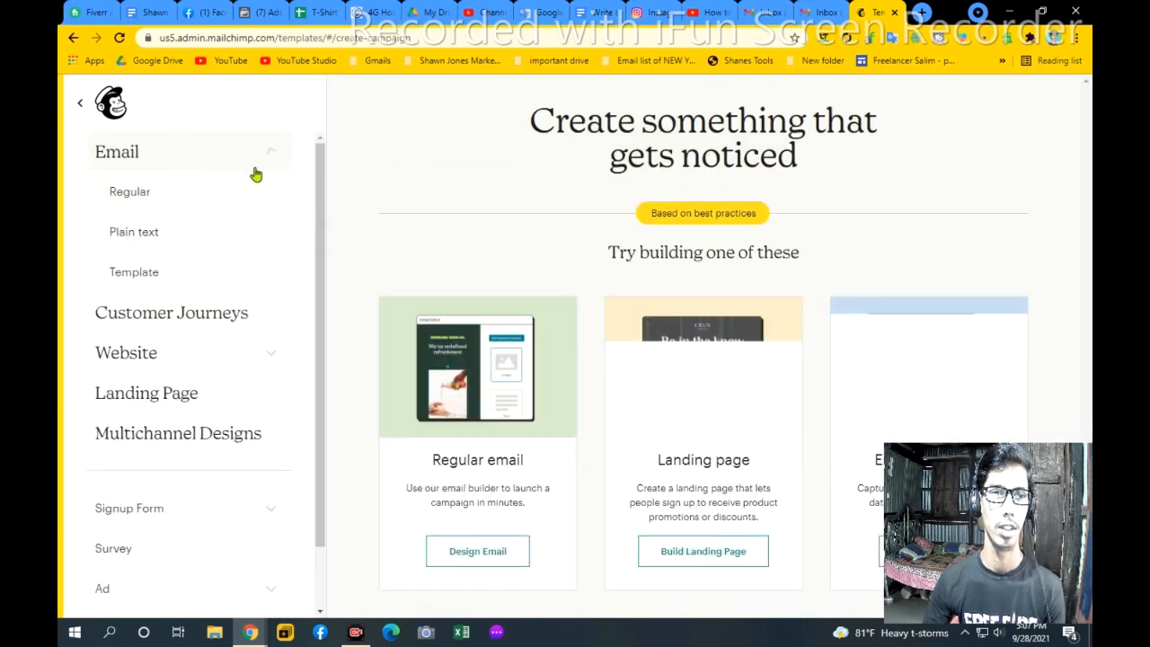
{"action": "left_click", "coordinate": [188, 194]}
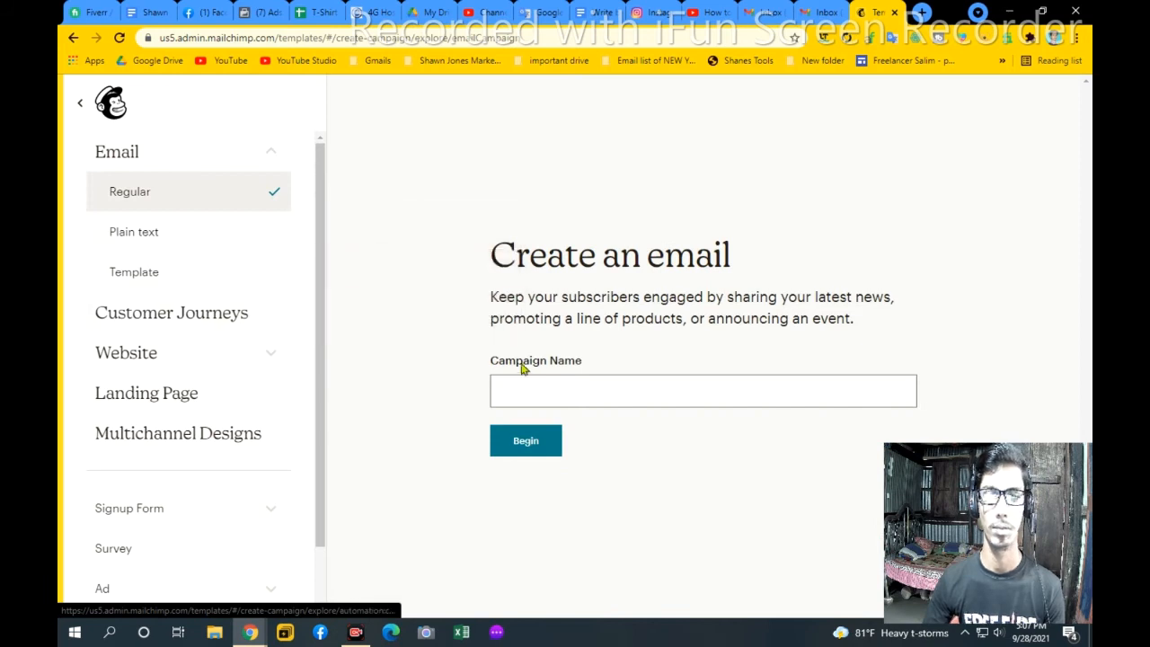
{"action": "left_click", "coordinate": [598, 384]}
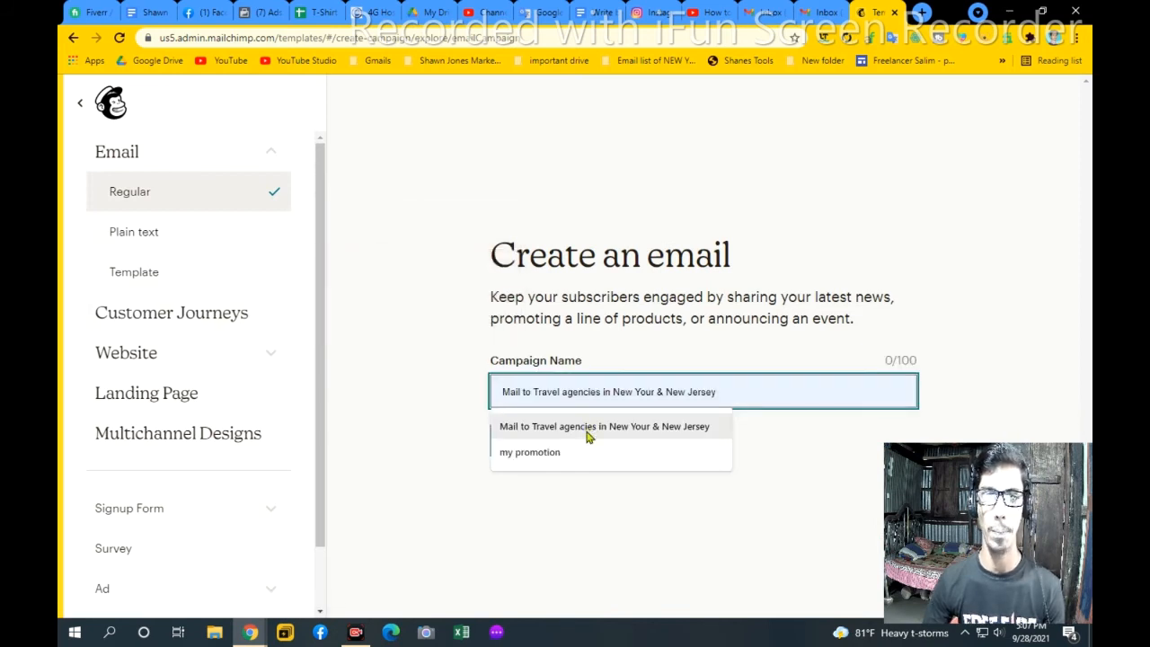
{"action": "left_click", "coordinate": [589, 430]}
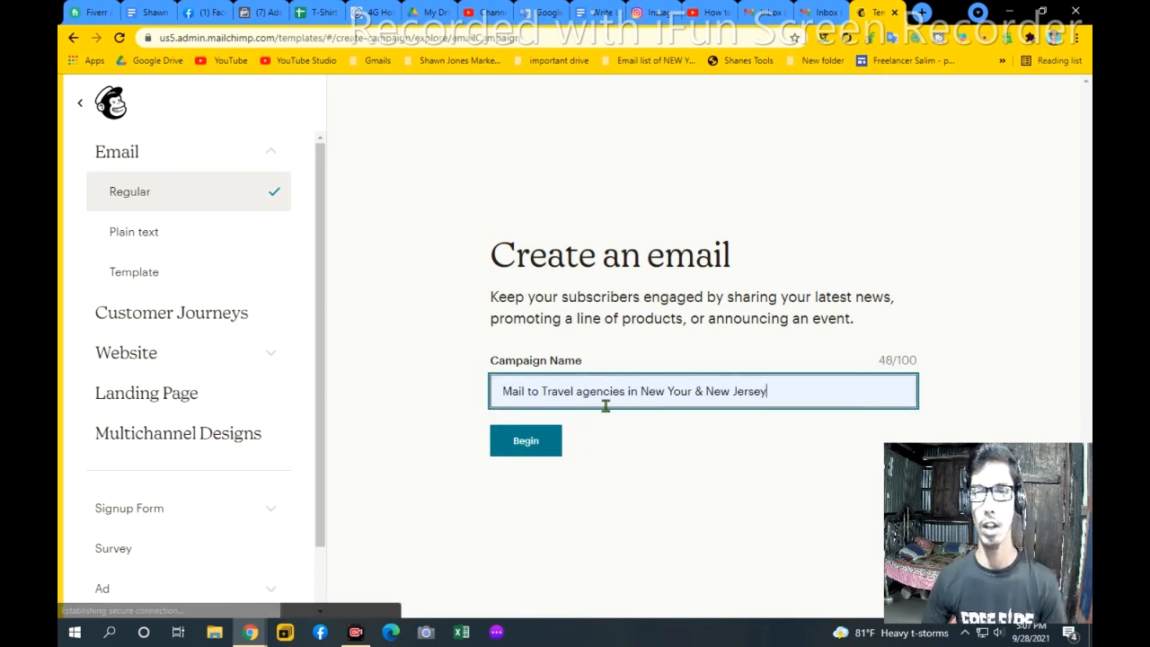
{"action": "left_click", "coordinate": [522, 443]}
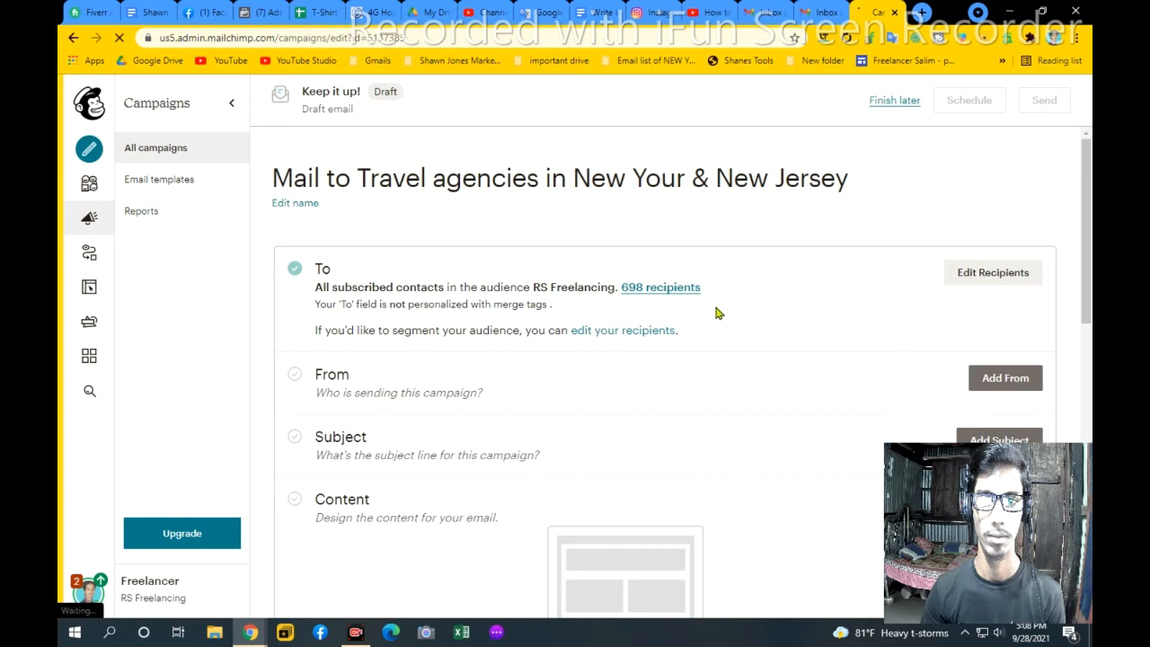
Add the campaign's From details, keeping the prefilled sender name and email address, and save them
{"action": "scroll", "coordinate": [842, 308], "scroll_direction": "down", "scroll_amount": 1}
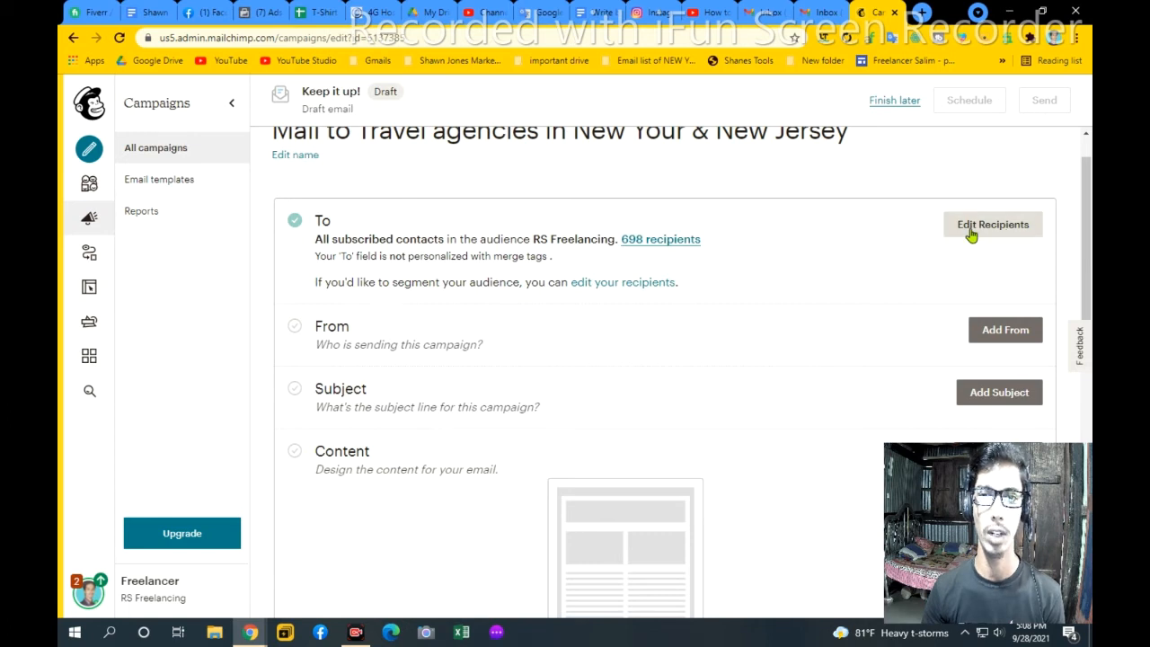
{"action": "scroll", "coordinate": [557, 398], "scroll_direction": "down", "scroll_amount": 1}
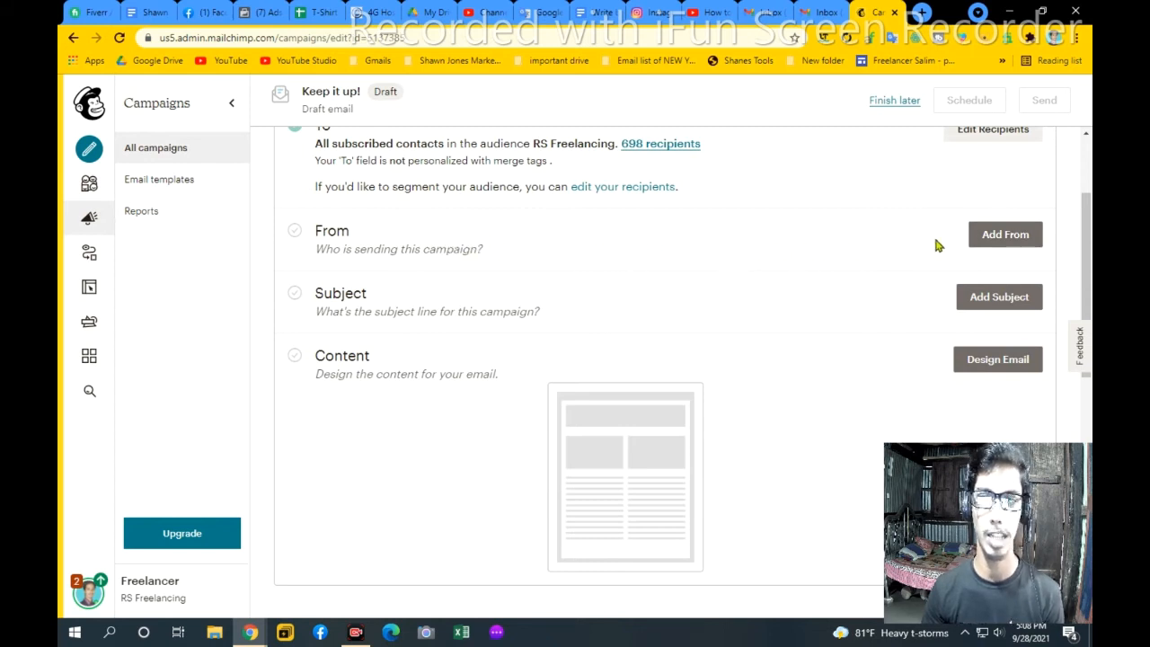
{"action": "left_click", "coordinate": [1005, 234]}
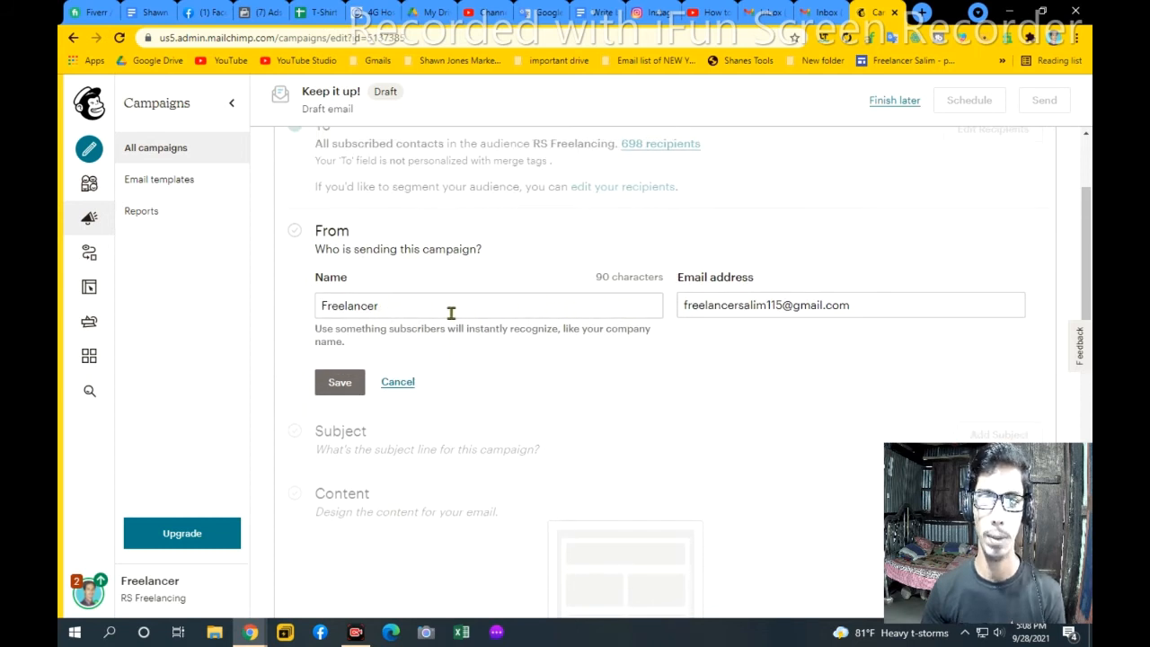
{"action": "left_click", "coordinate": [393, 311]}
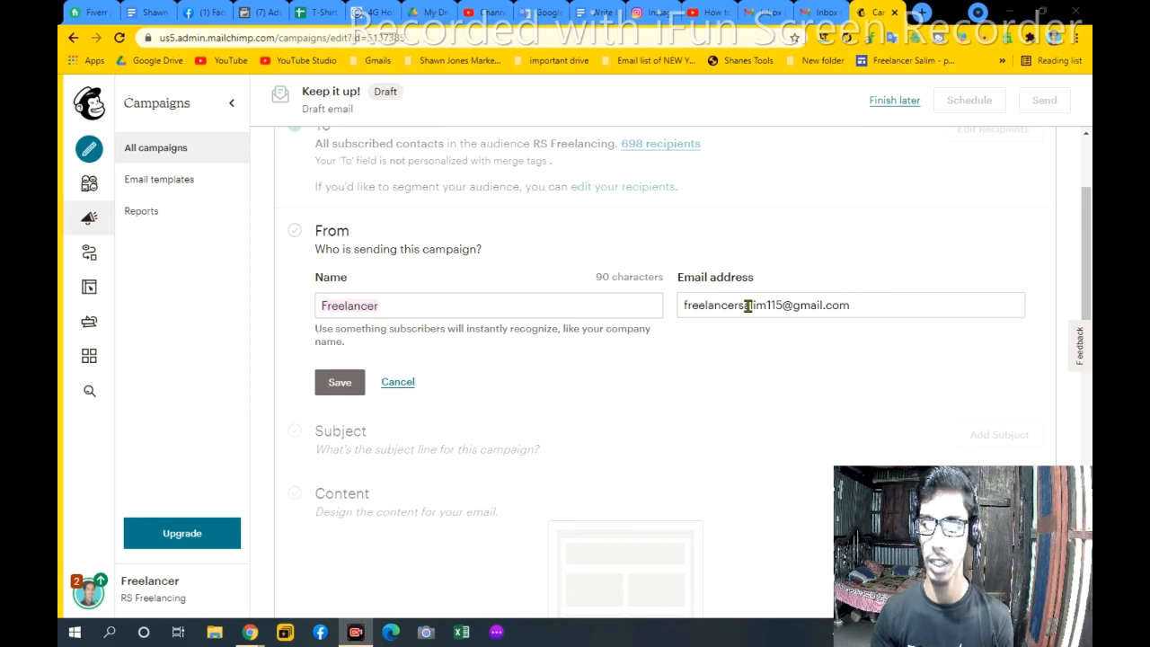
{"action": "left_click", "coordinate": [855, 304]}
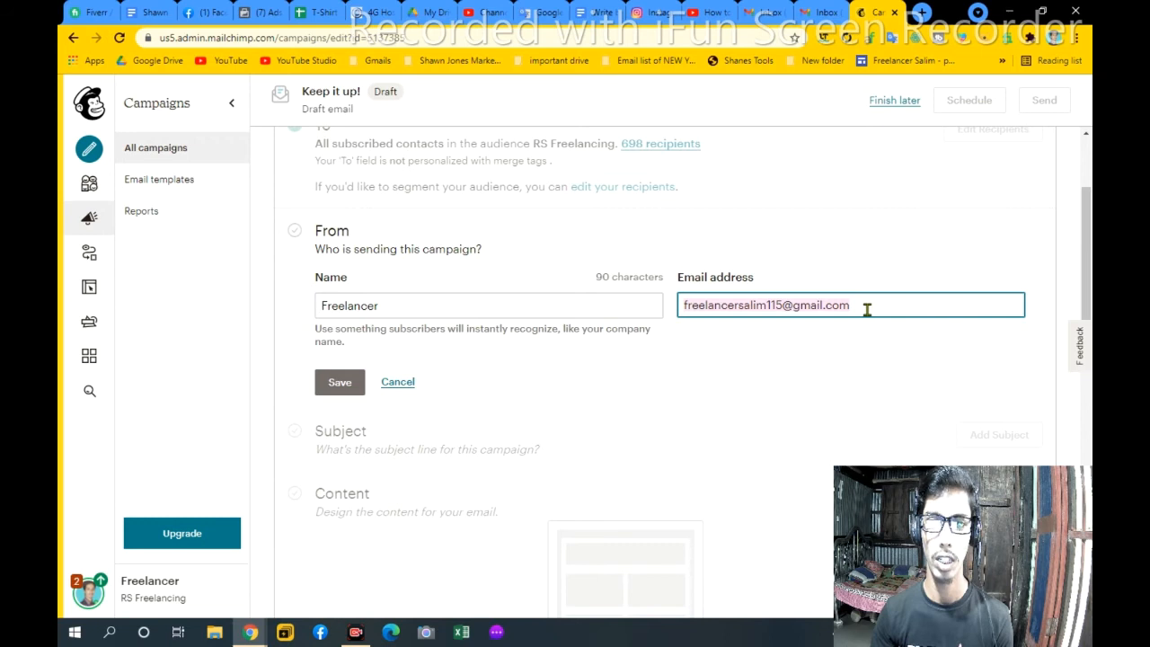
{"action": "left_click", "coordinate": [331, 382]}
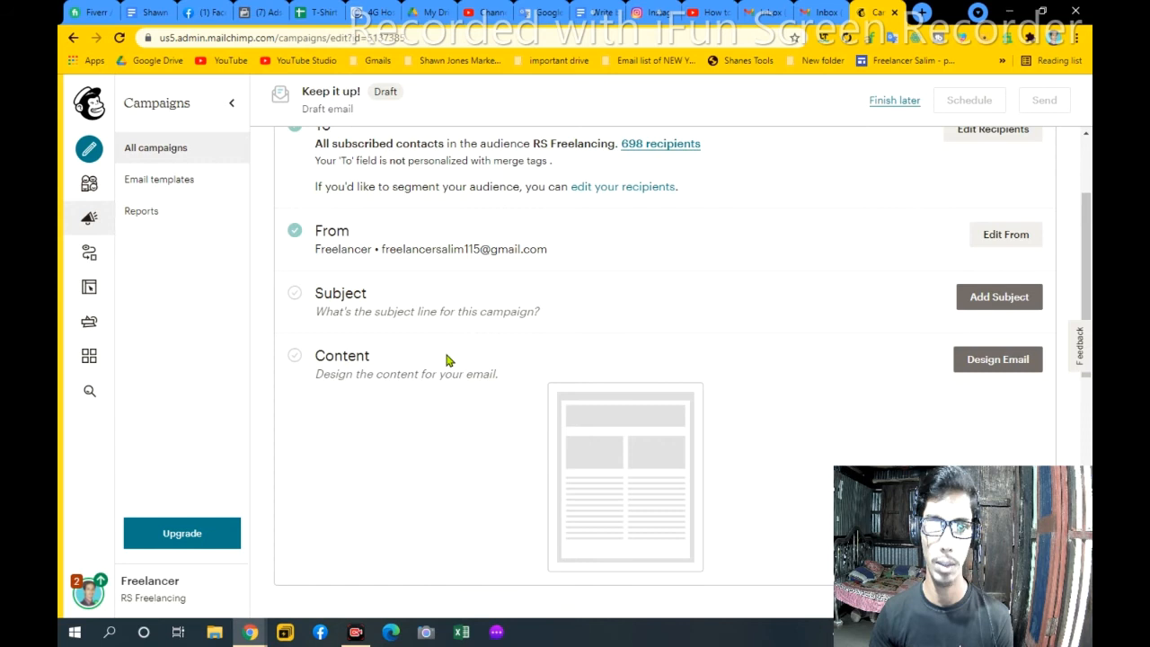
Open the campaign's subject line and copy "Italy Tour is offering for Summer 2022 from may to September" from the client's Fiverr message
{"action": "left_click", "coordinate": [997, 308]}
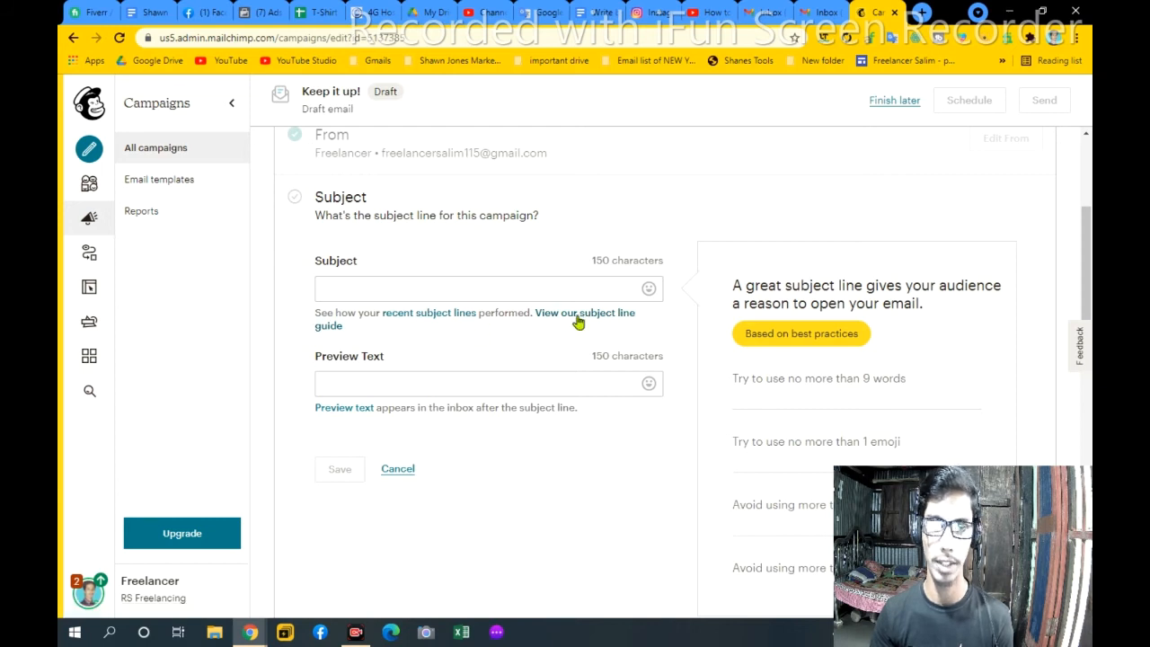
{"action": "left_click", "coordinate": [424, 287]}
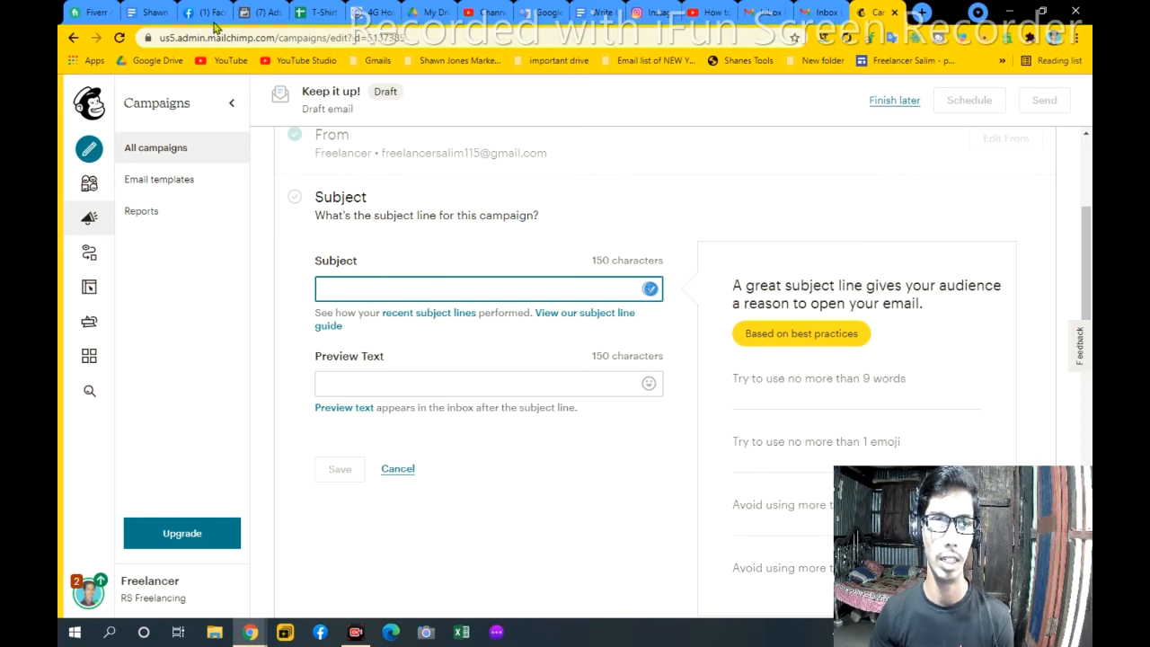
{"action": "left_click", "coordinate": [93, 12]}
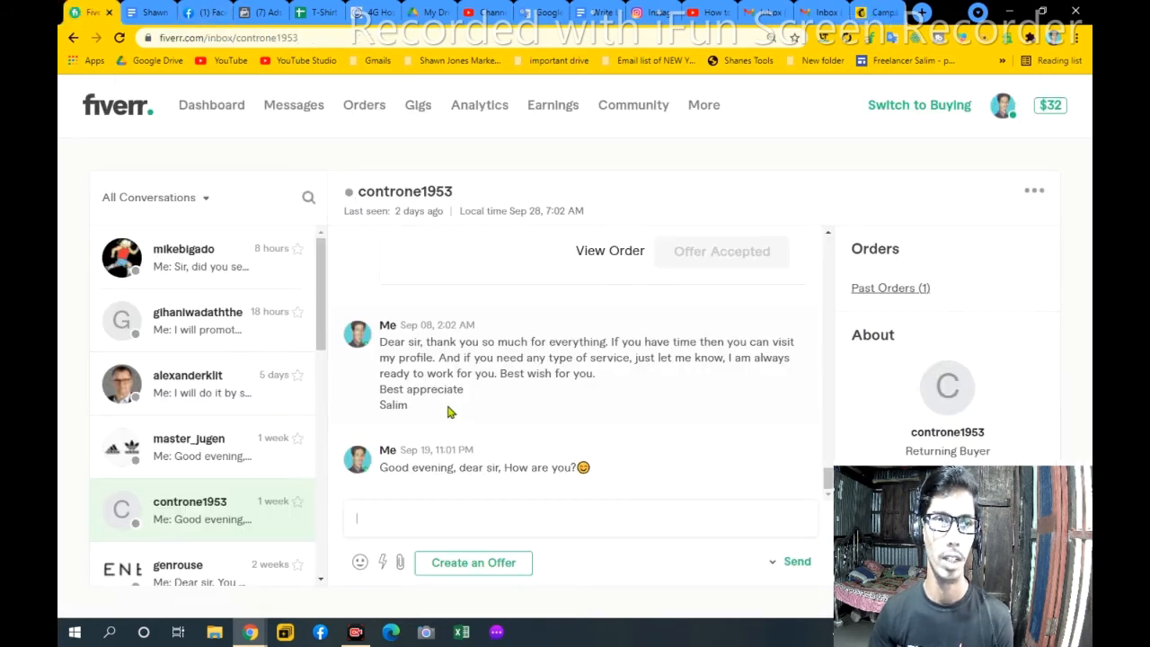
{"action": "scroll", "coordinate": [492, 395], "scroll_direction": "up", "scroll_amount": 10}
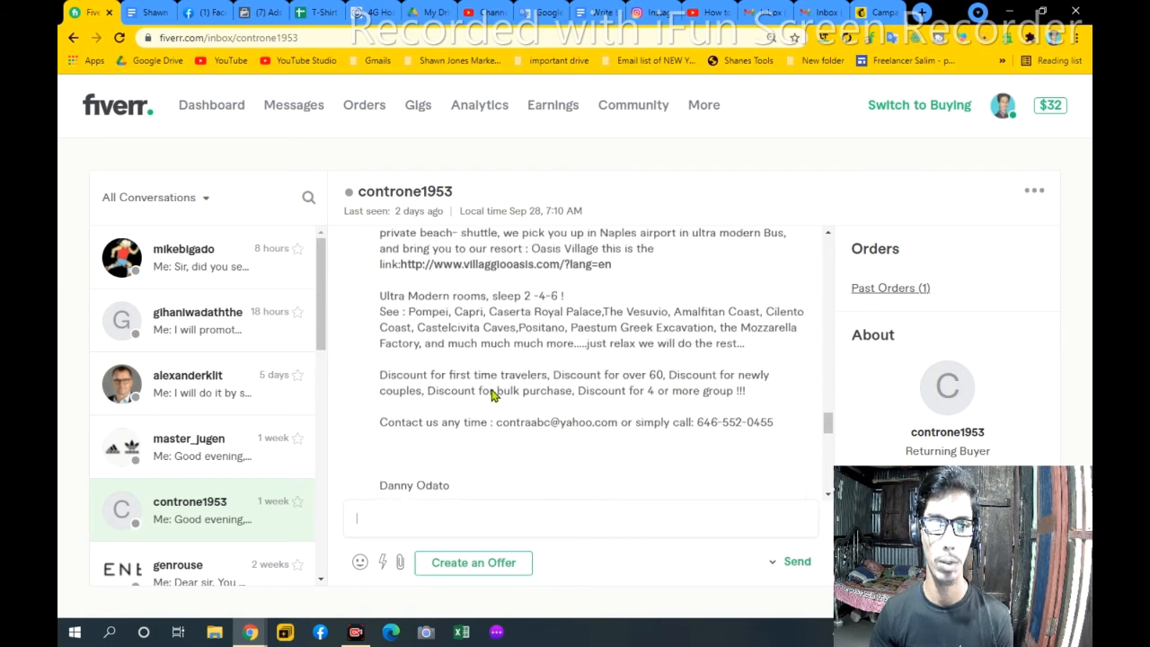
{"action": "scroll", "coordinate": [490, 392], "scroll_direction": "up", "scroll_amount": 2}
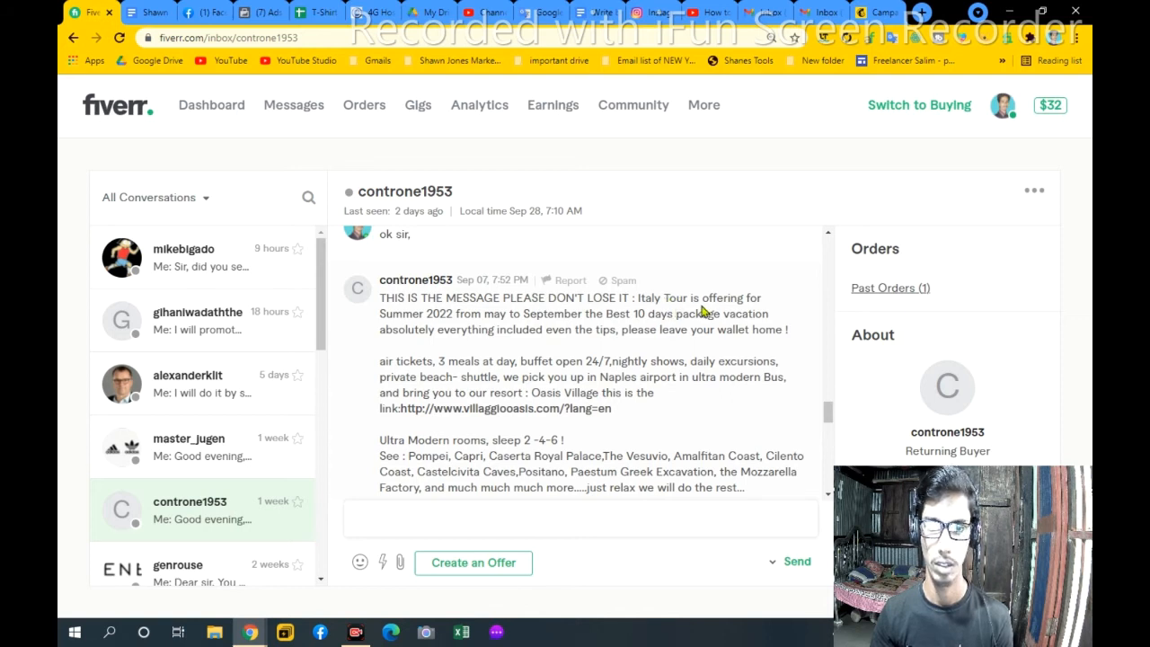
{"action": "left_click_drag", "start_coordinate": [634, 298], "coordinate": [582, 315]}
{"action": "key", "text": "ctrl+c"}
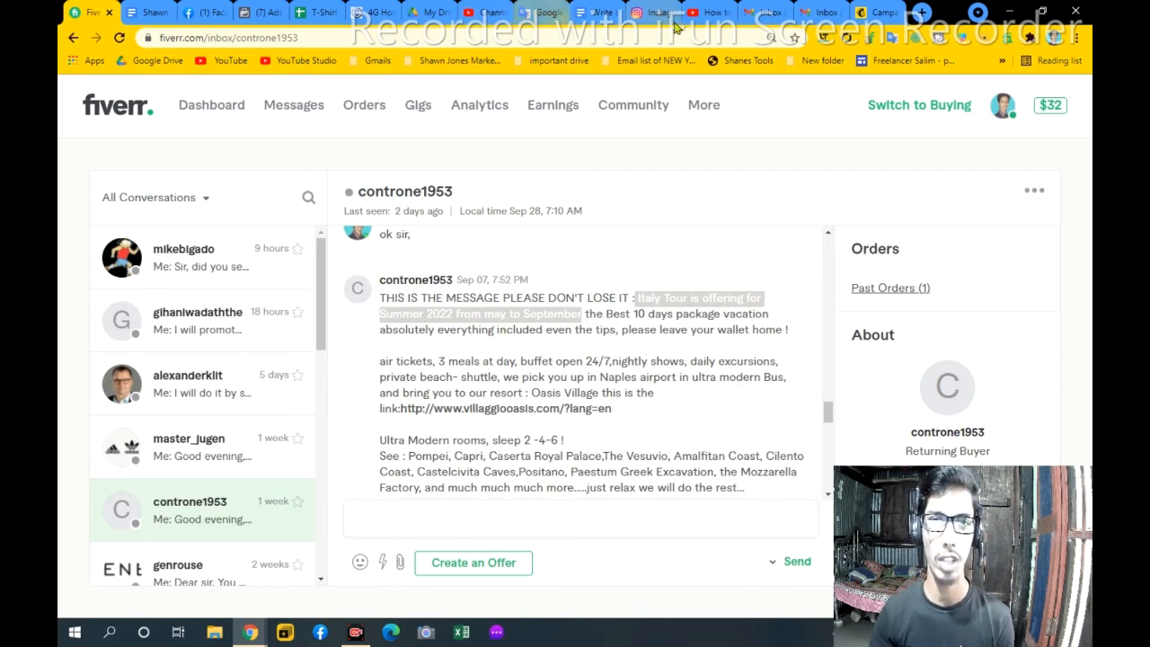
Switch to Mailchimp, paste the copied Italy Tour line into the campaign's subject, and correct "may" to "May"
{"action": "left_click", "coordinate": [886, 12]}
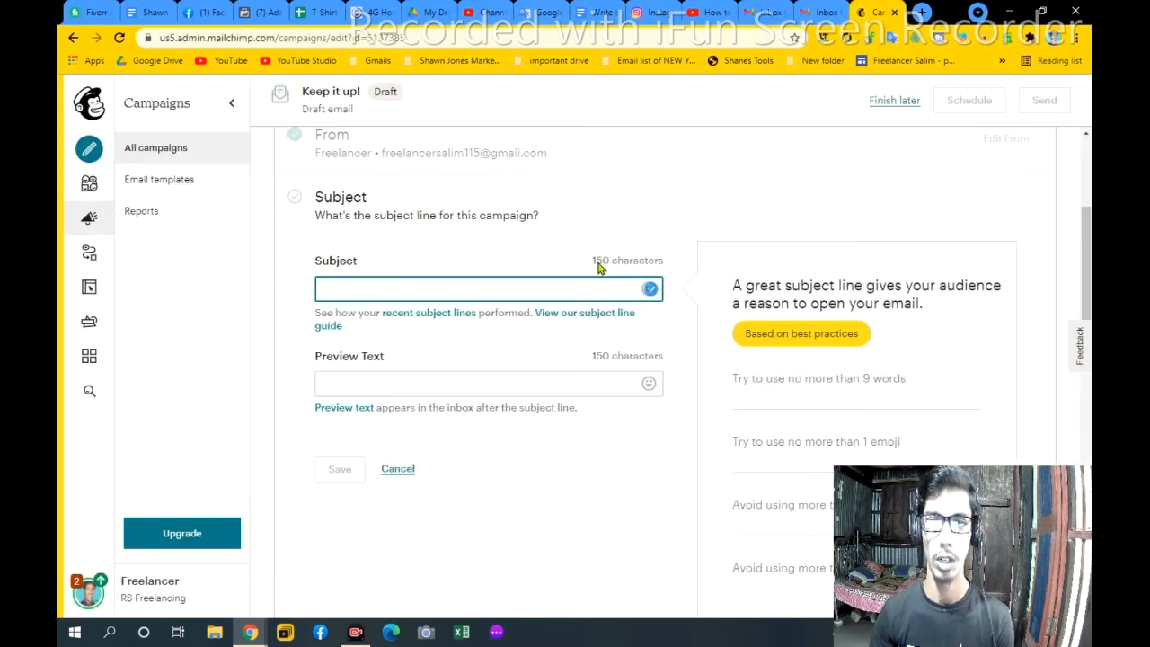
{"action": "key", "text": "ctrl+v"}
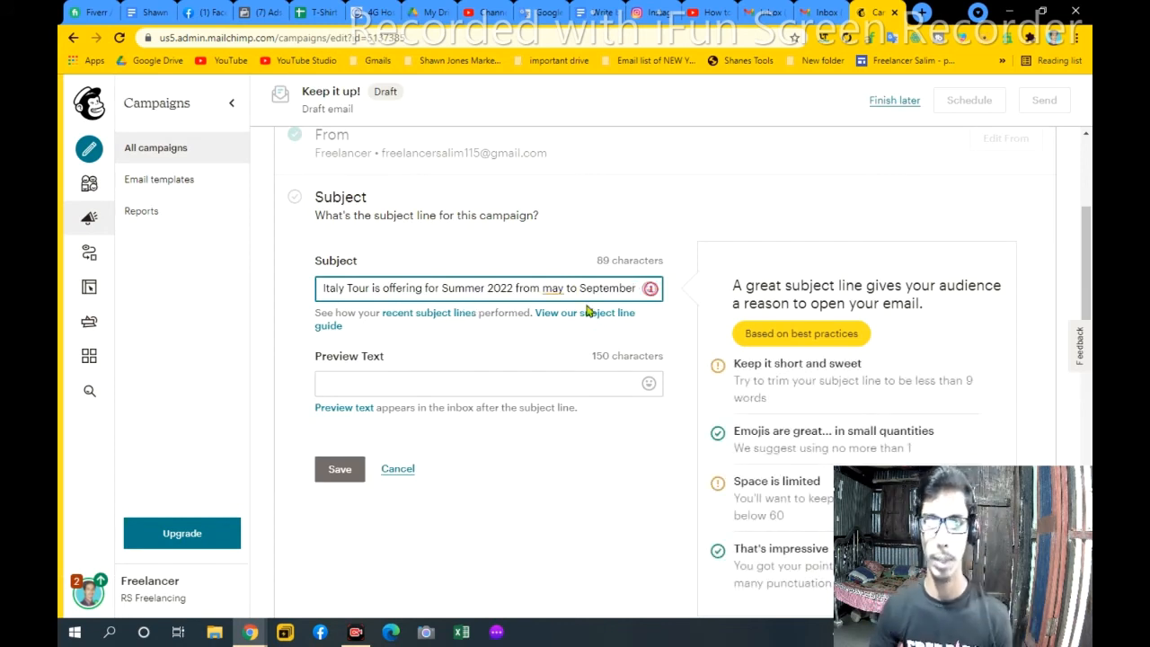
{"action": "mouse_move", "coordinate": [552, 289]}
{"action": "left_click", "coordinate": [565, 359]}
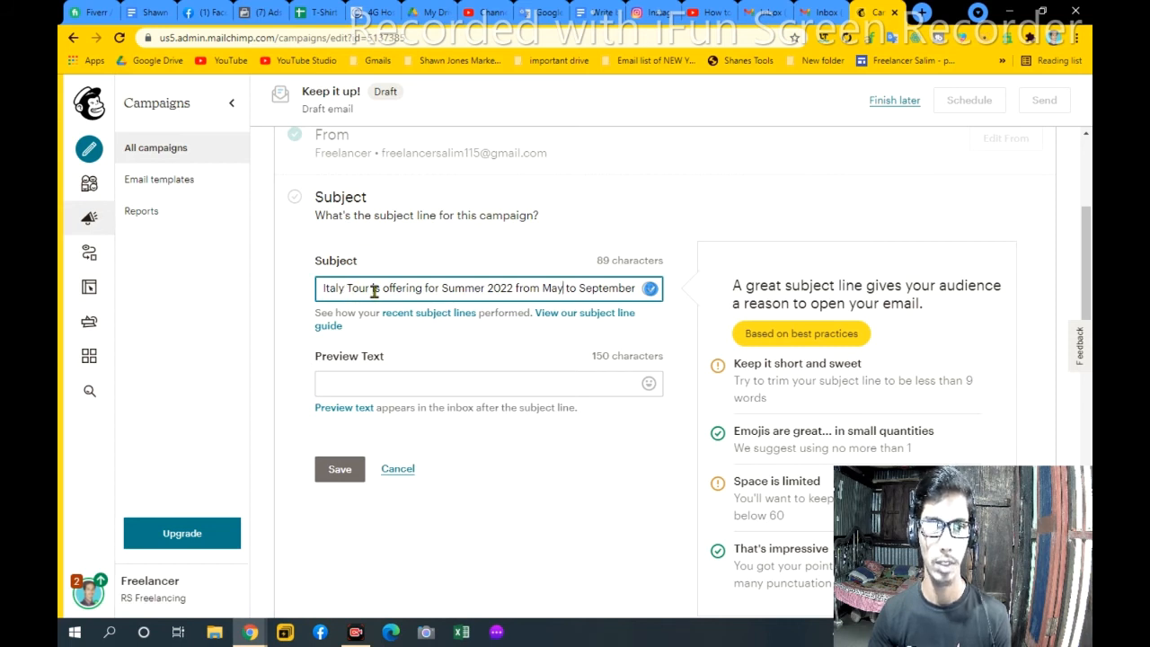
Shorten the subject line to "Italy Tour offer Summer 2022 from May to September"
{"action": "left_click_drag", "start_coordinate": [374, 290], "coordinate": [419, 293]}
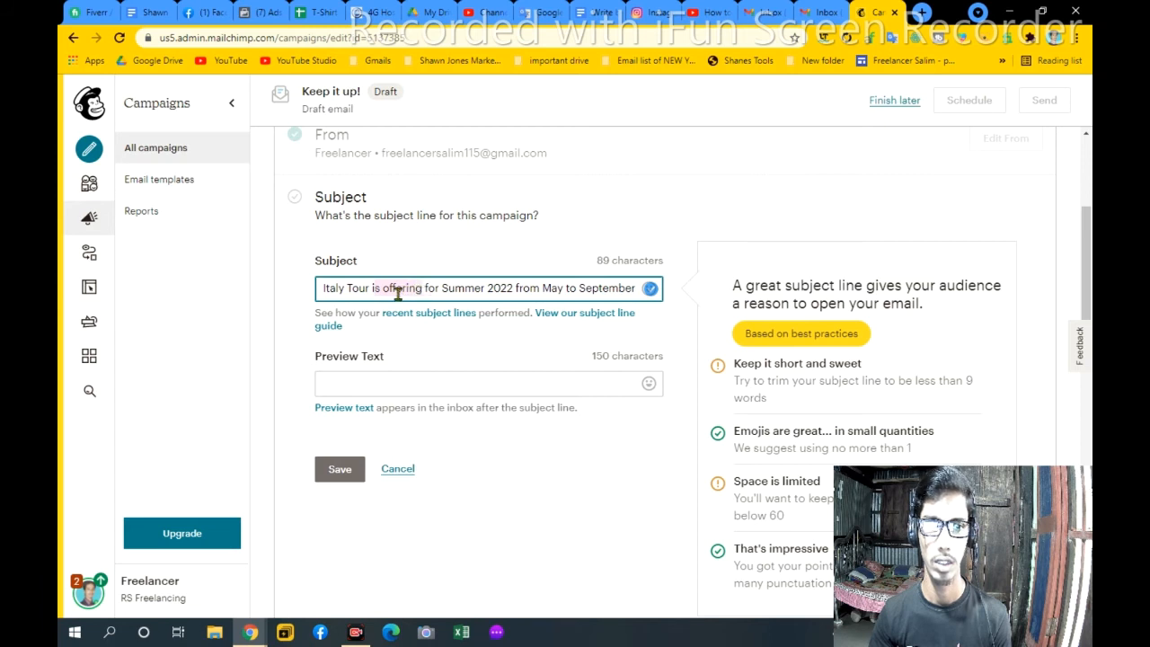
{"action": "key", "text": "BackSpace"}
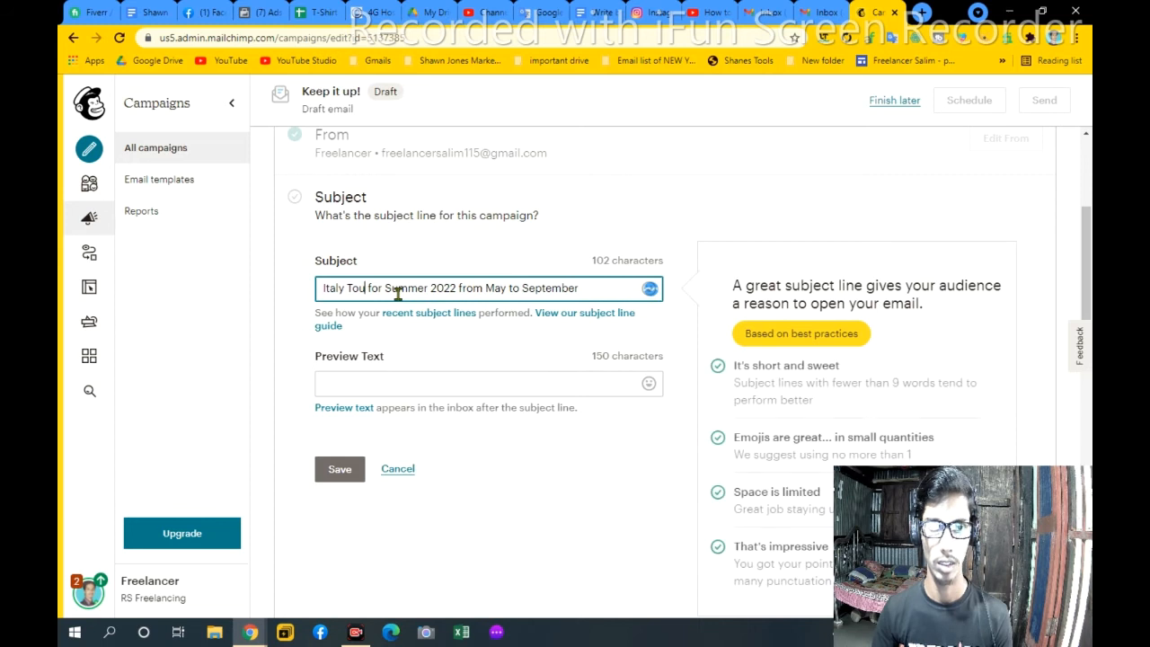
{"action": "type", "text": "offer"}
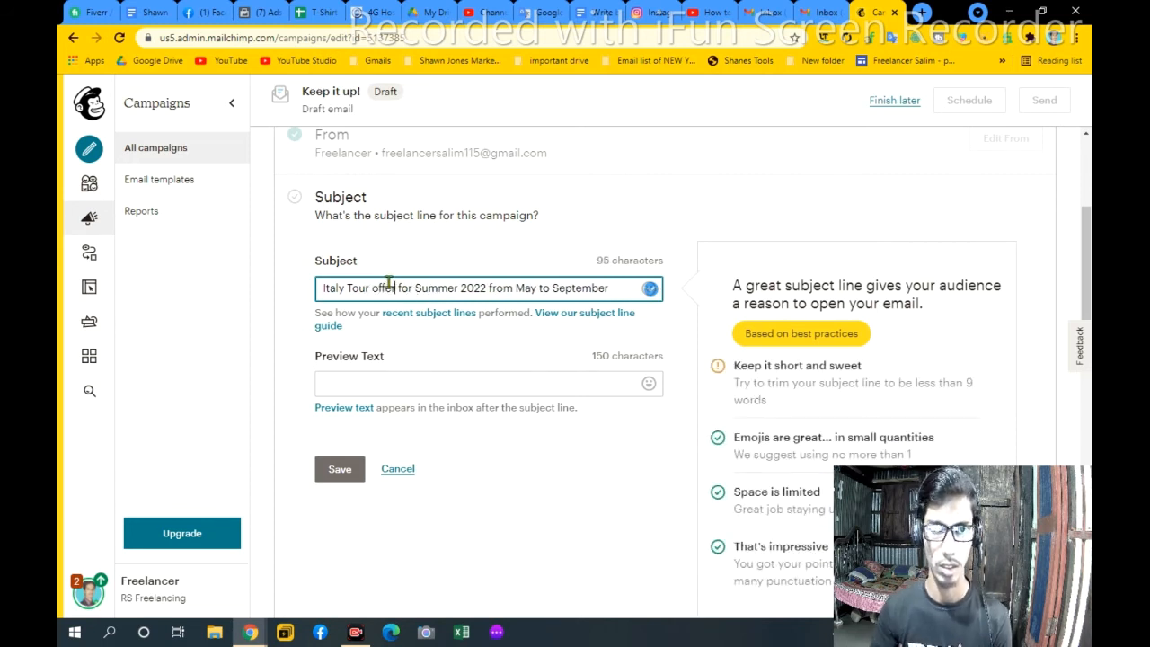
{"action": "double_click", "coordinate": [404, 289]}
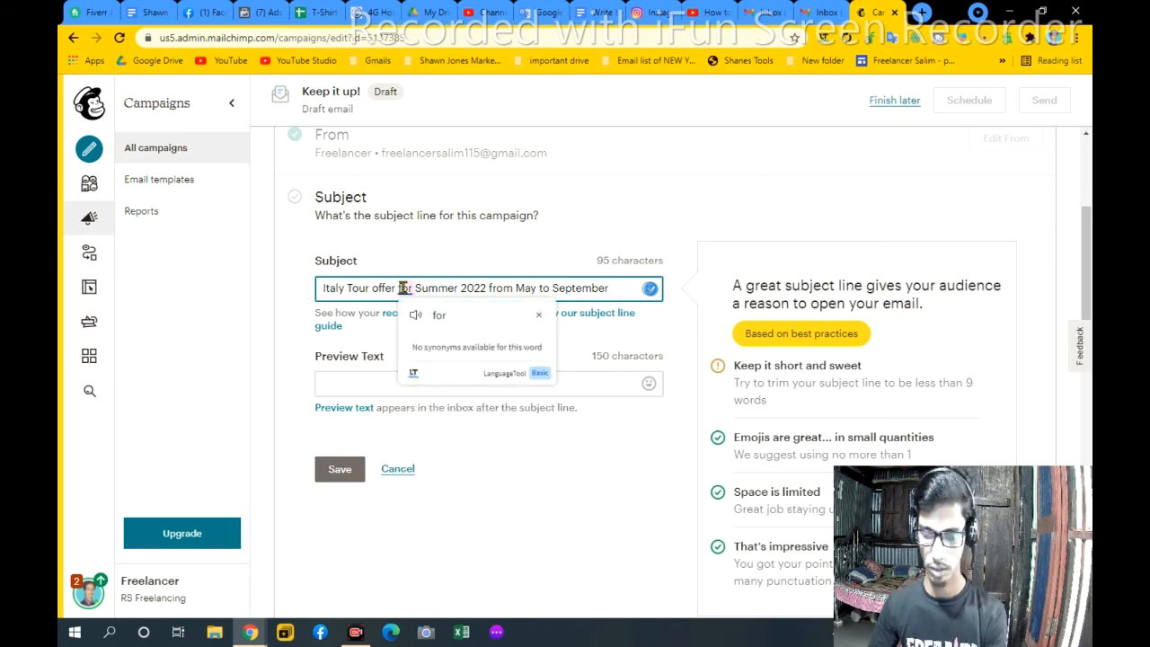
{"action": "key", "text": "BackSpace"}
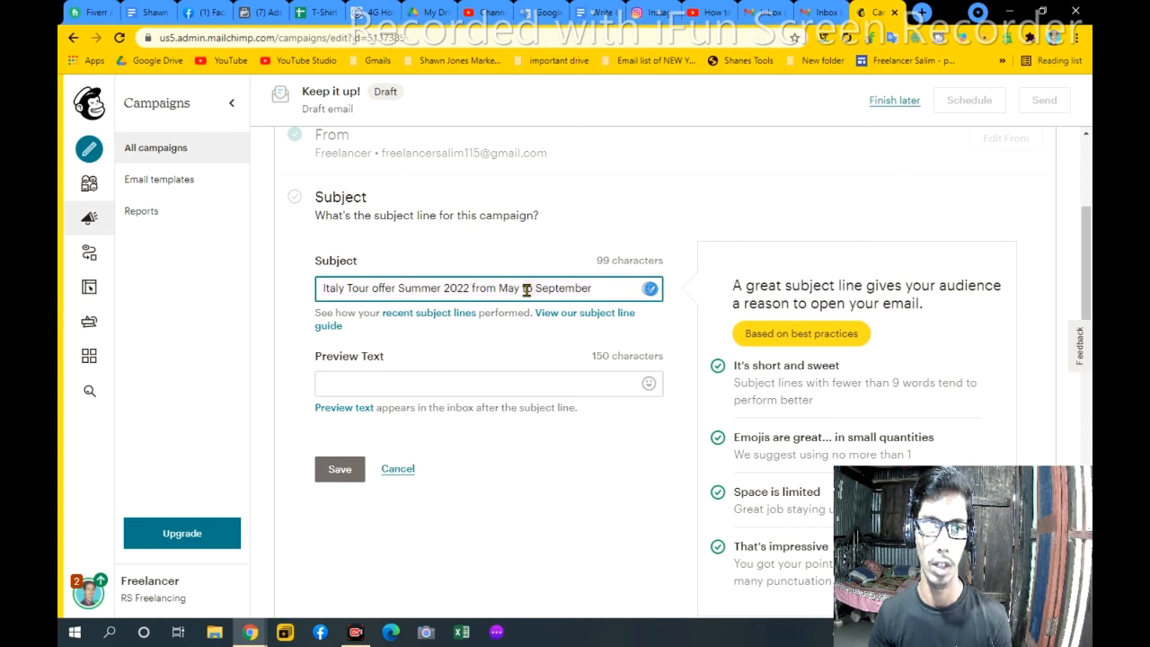
Move the shortened "Italy Tour offer Summer 2022 from May to September" line from the subject to the preview text
{"action": "key", "text": "BackSpace"}
{"action": "left_click", "coordinate": [506, 381]}
{"action": "type", "text": "Italy Tour offer Summer 2022 from May to September"}
Set the subject to the client's line "Italy Tour is offering for Summer 2022 from may to September" and save it
{"action": "left_click", "coordinate": [529, 295]}
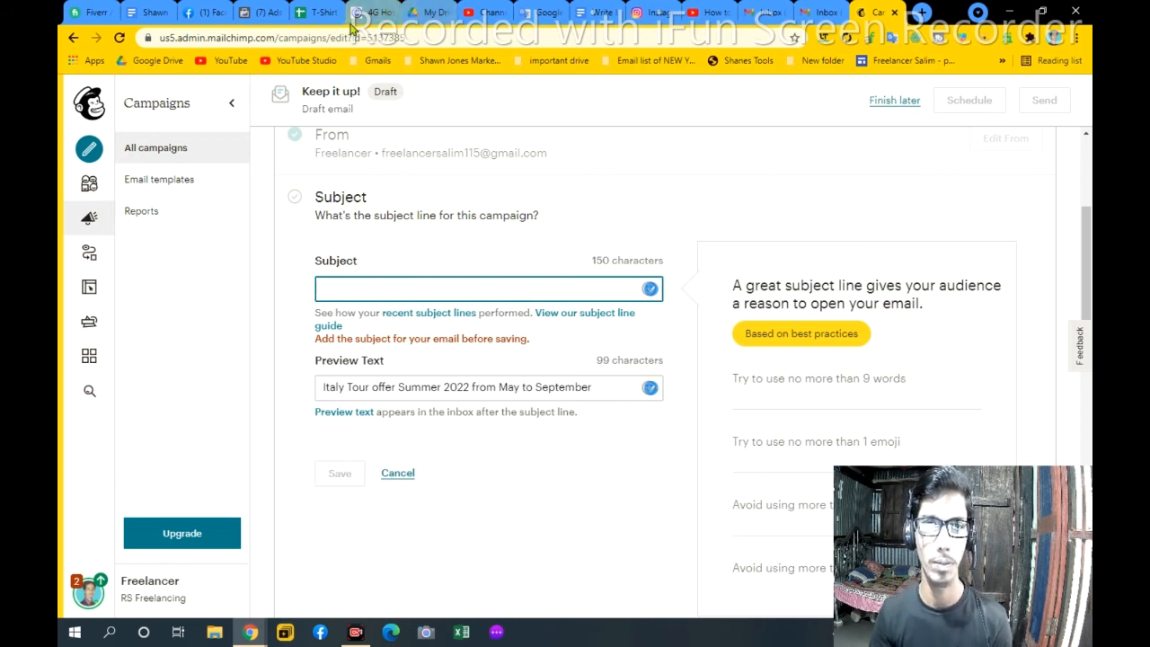
{"action": "left_click", "coordinate": [95, 13]}
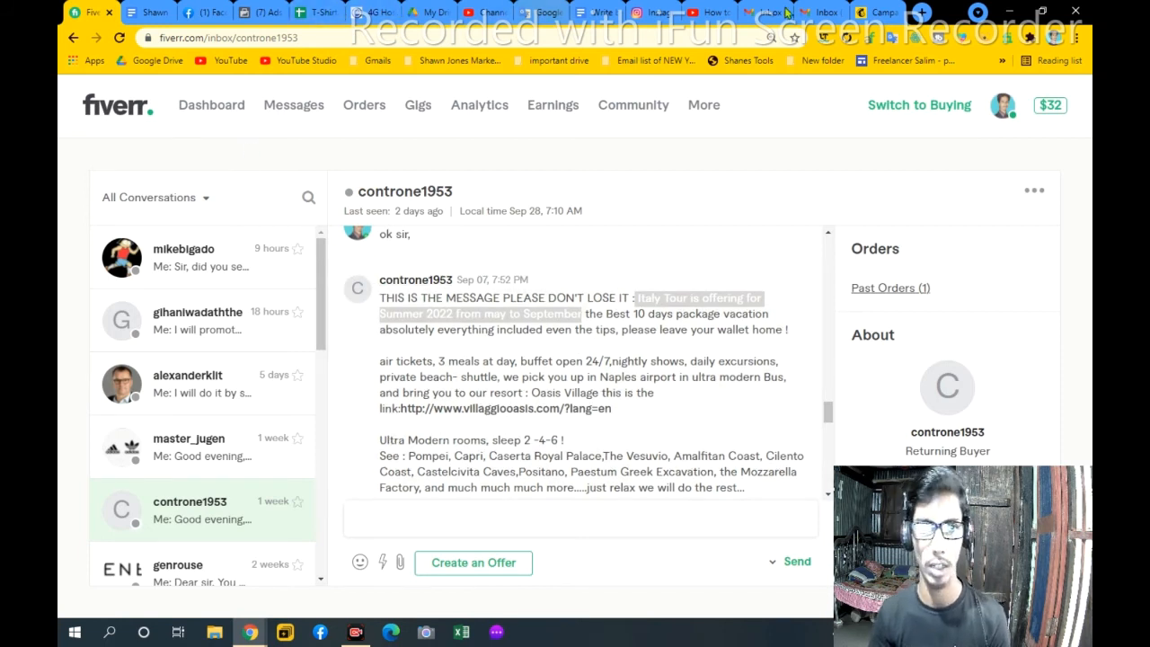
{"action": "left_click", "coordinate": [864, 15]}
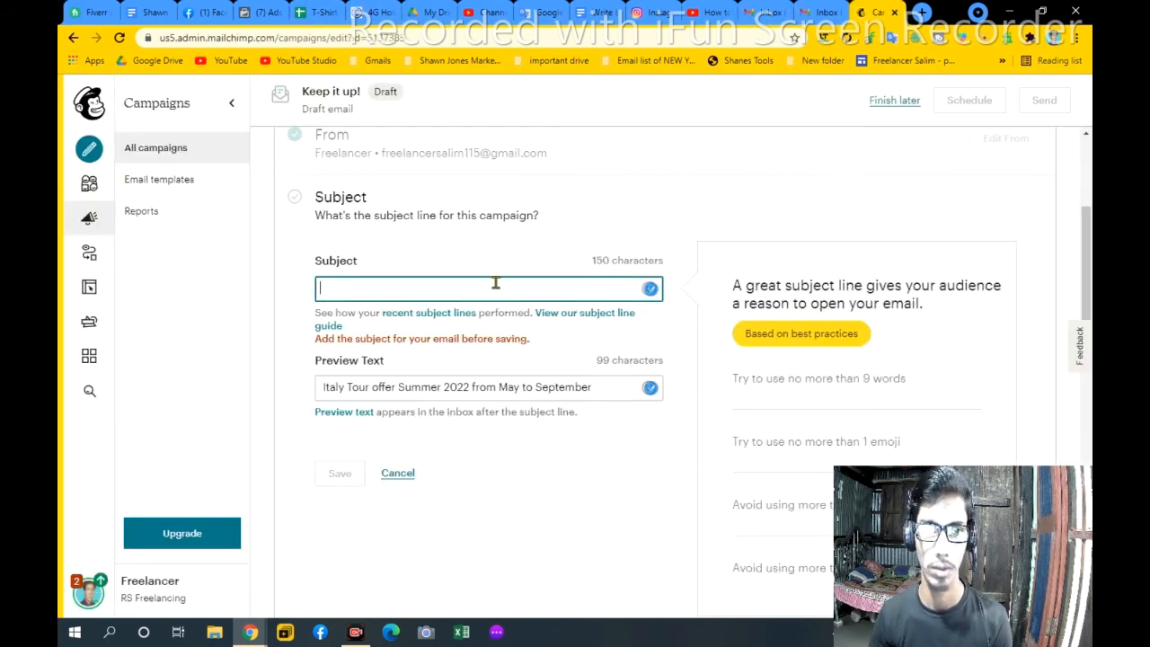
{"action": "key", "text": "ctrl+v"}
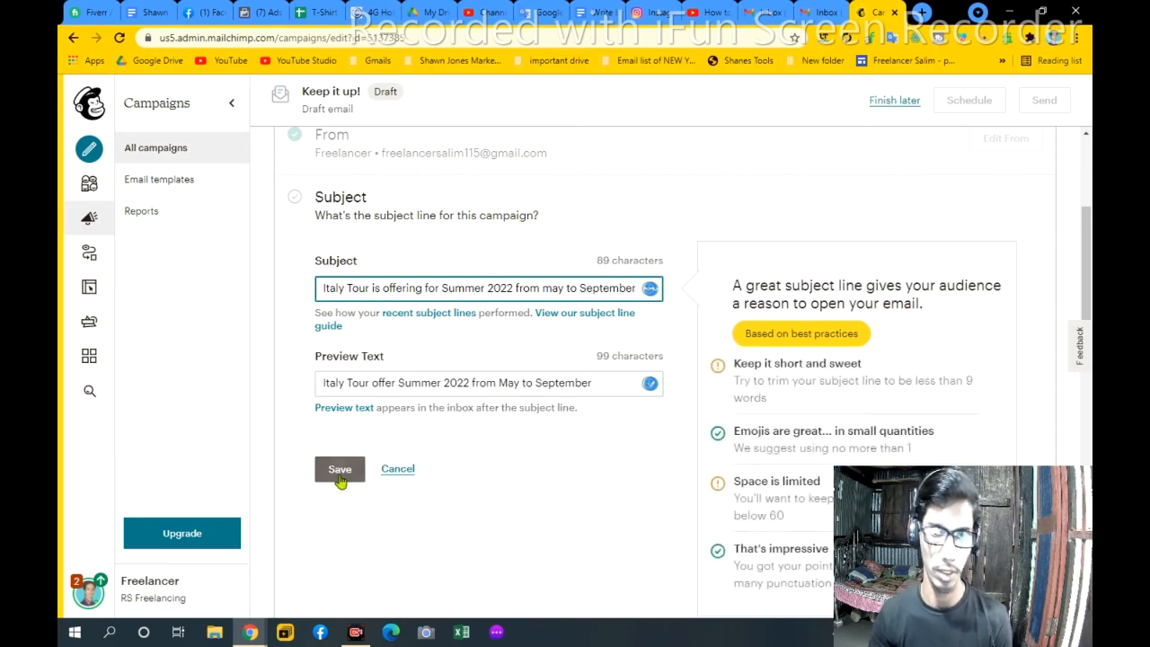
{"action": "left_click", "coordinate": [340, 476]}
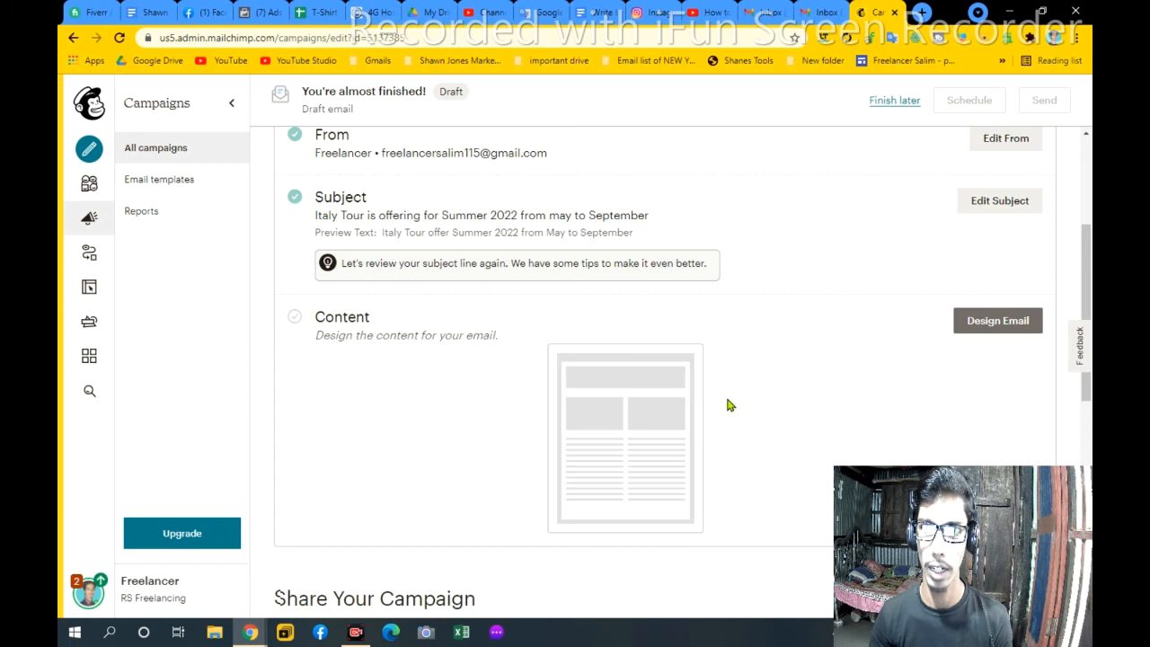
Design the campaign's email content from the saved template "Template for NY & NJ marketing"
{"action": "scroll", "coordinate": [727, 400], "scroll_direction": "down", "scroll_amount": 2}
{"action": "scroll", "coordinate": [891, 305], "scroll_direction": "up", "scroll_amount": 1}
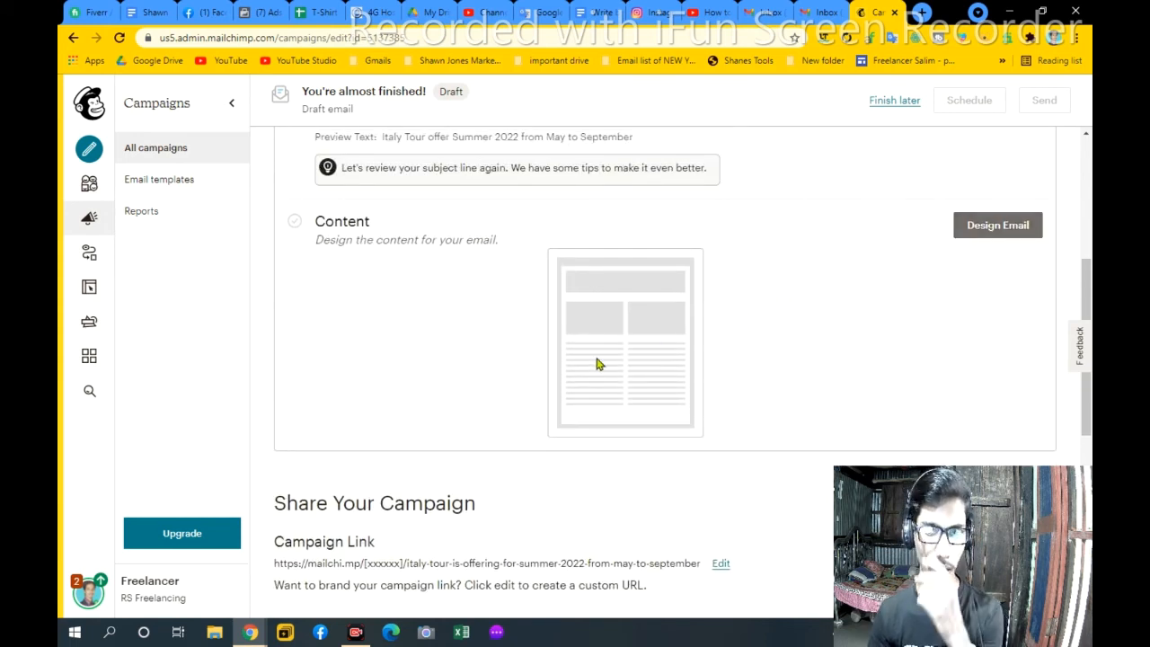
{"action": "left_click", "coordinate": [997, 225]}
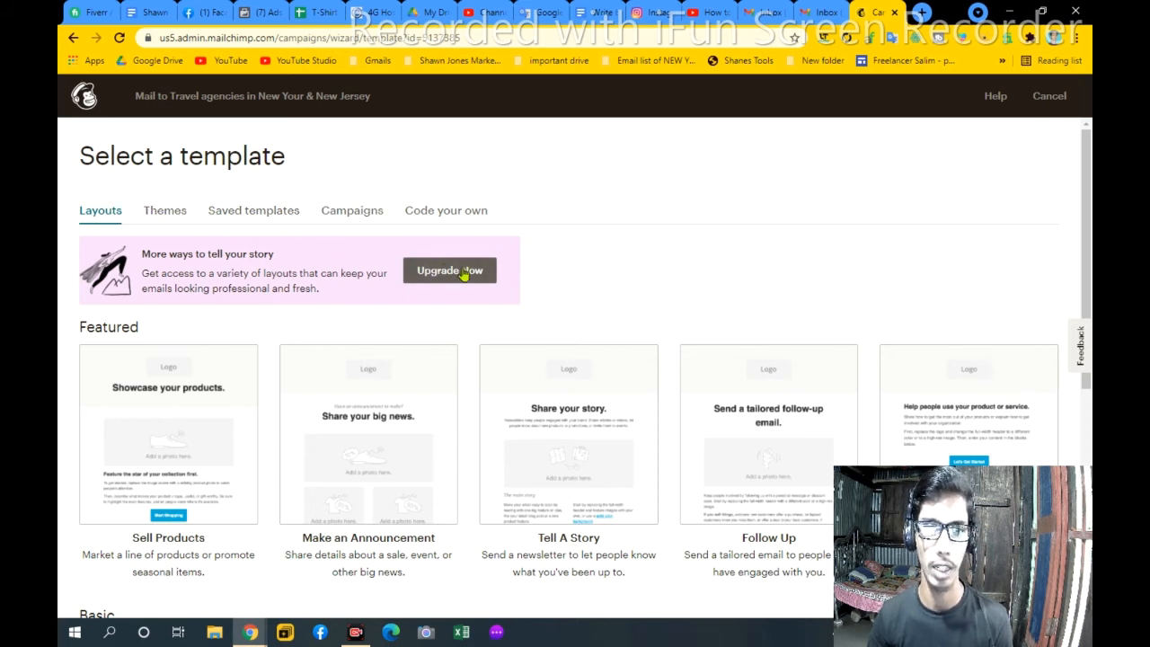
{"action": "left_click", "coordinate": [268, 214]}
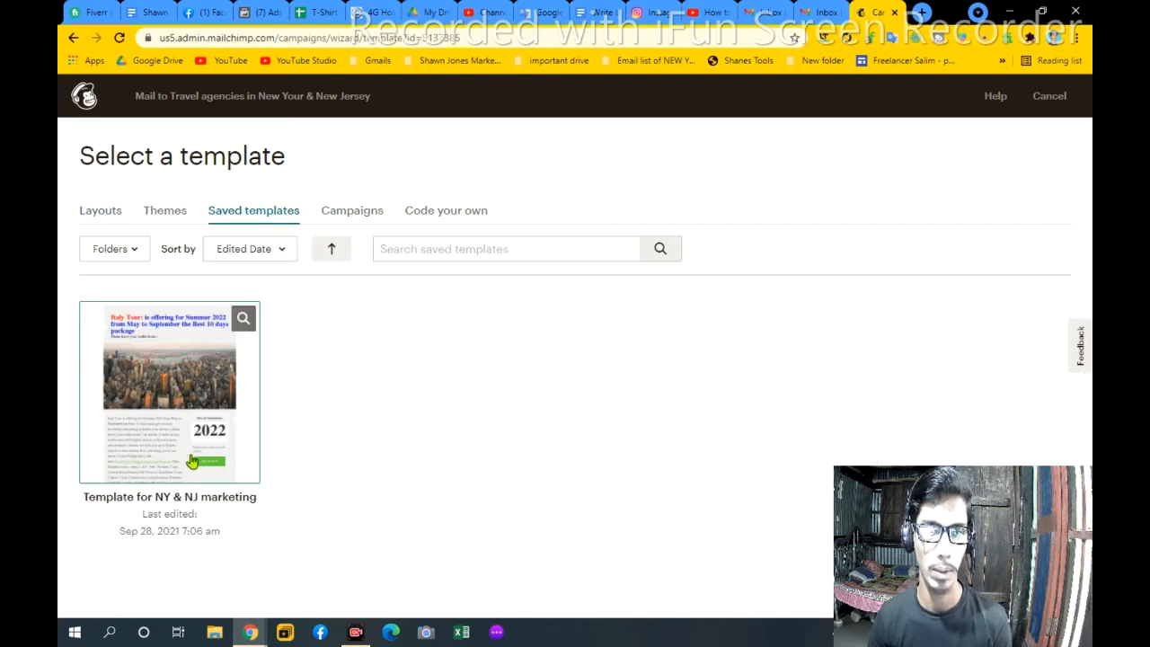
{"action": "left_click", "coordinate": [161, 445]}
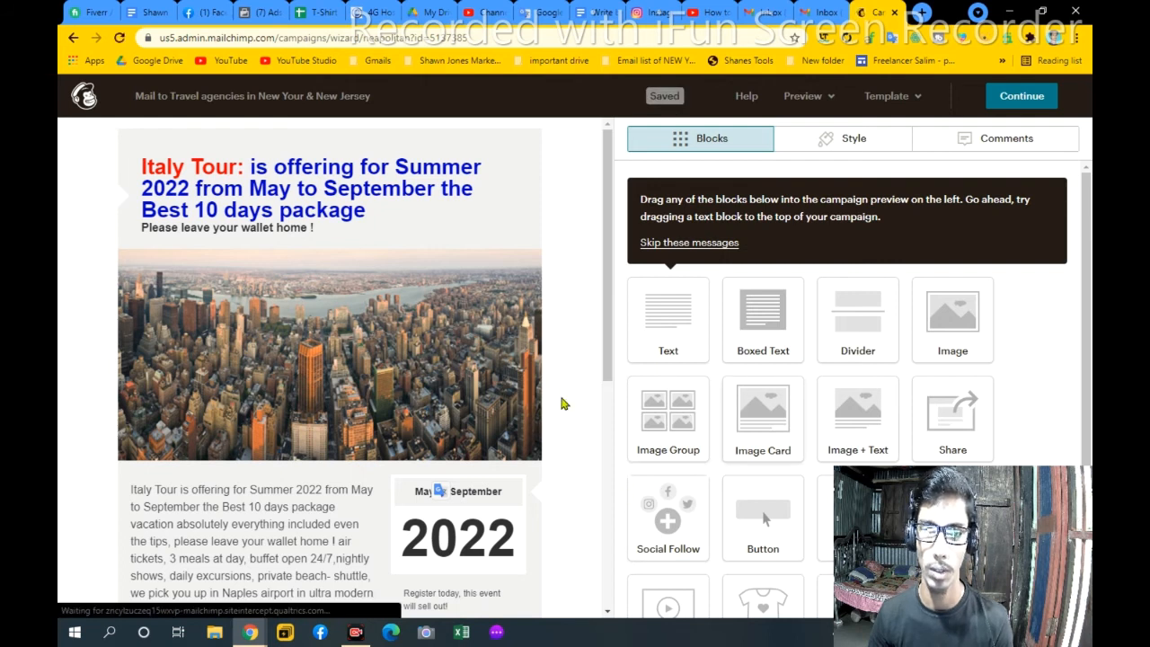
Check the email design's heading, image, body text and register block, and continue to the campaign overview
{"action": "scroll", "coordinate": [441, 482], "scroll_direction": "down", "scroll_amount": 3}
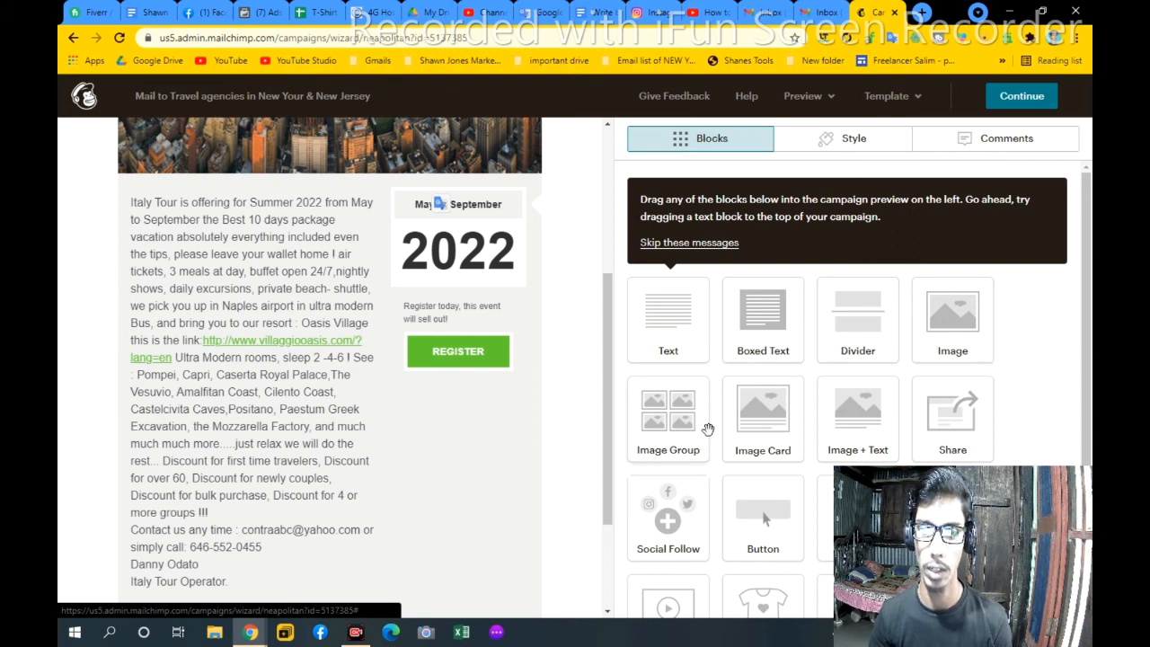
{"action": "scroll", "coordinate": [707, 429], "scroll_direction": "down", "scroll_amount": 1}
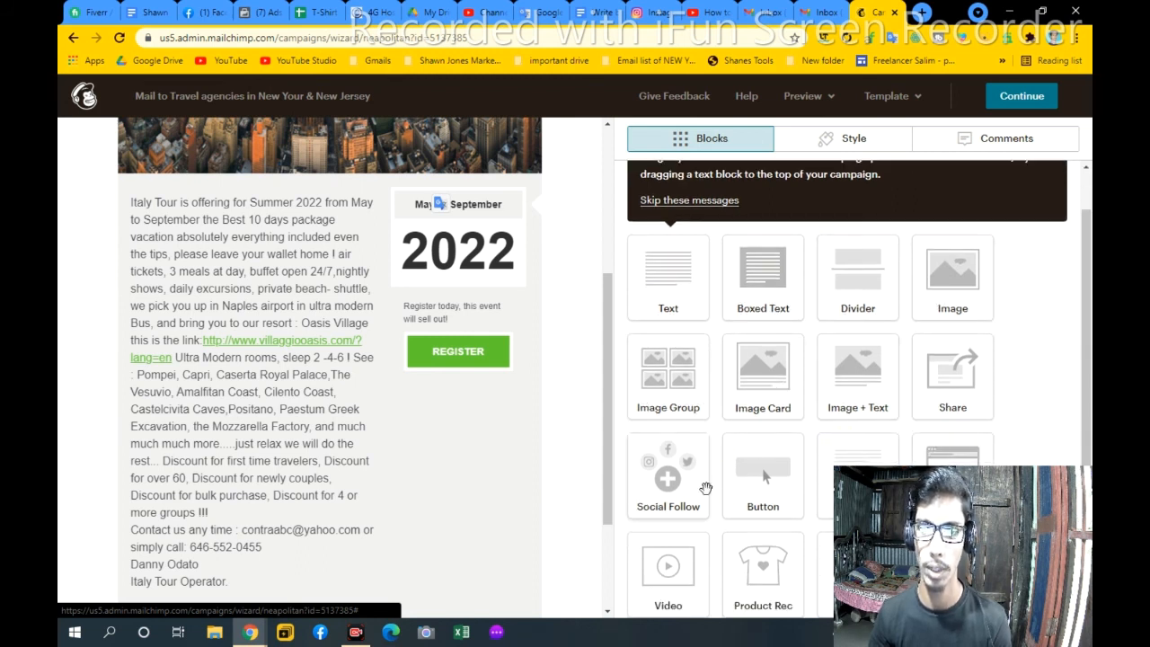
{"action": "mouse_move", "coordinate": [432, 366]}
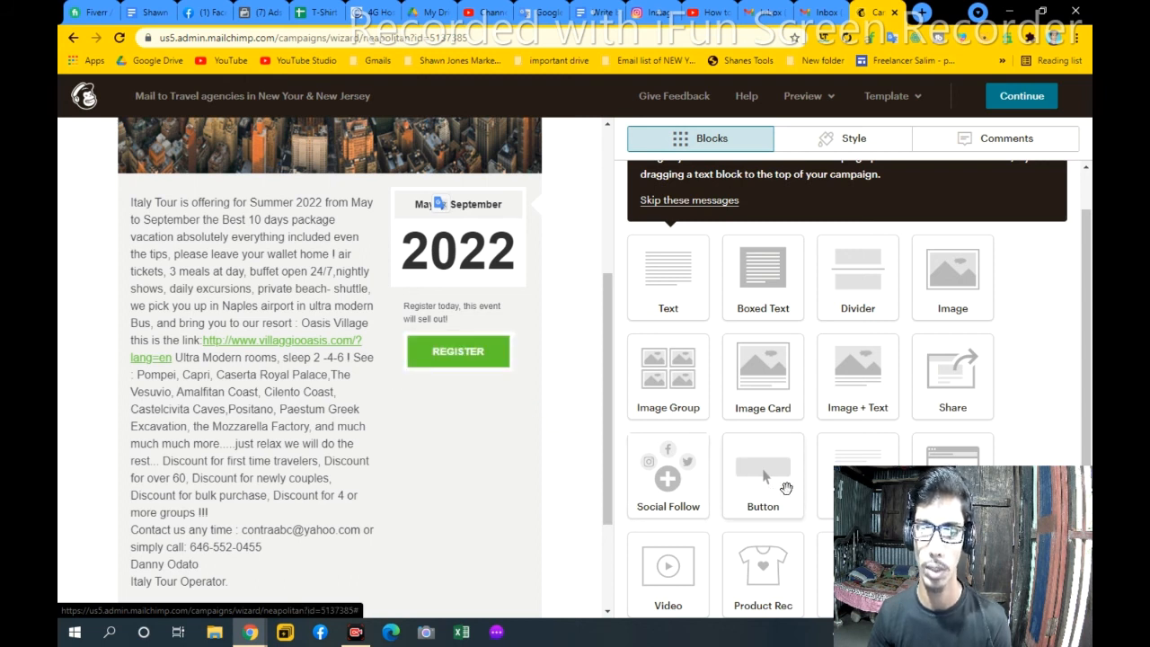
{"action": "scroll", "coordinate": [737, 481], "scroll_direction": "up", "scroll_amount": 1}
{"action": "scroll", "coordinate": [447, 310], "scroll_direction": "up", "scroll_amount": 3}
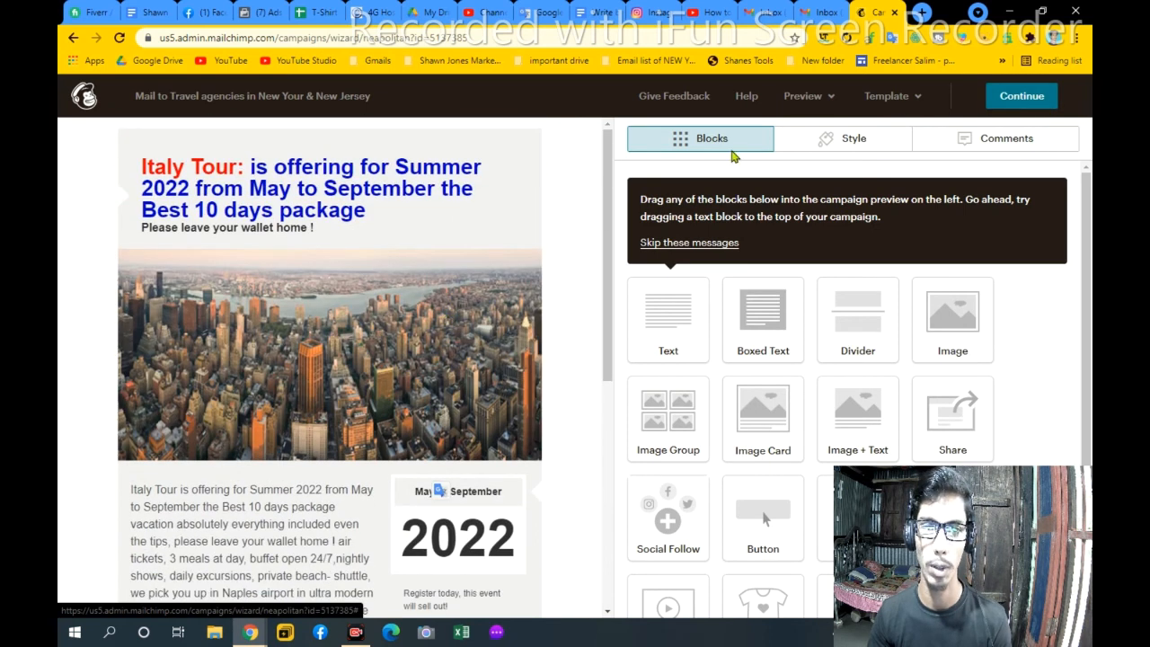
{"action": "left_click", "coordinate": [1021, 95]}
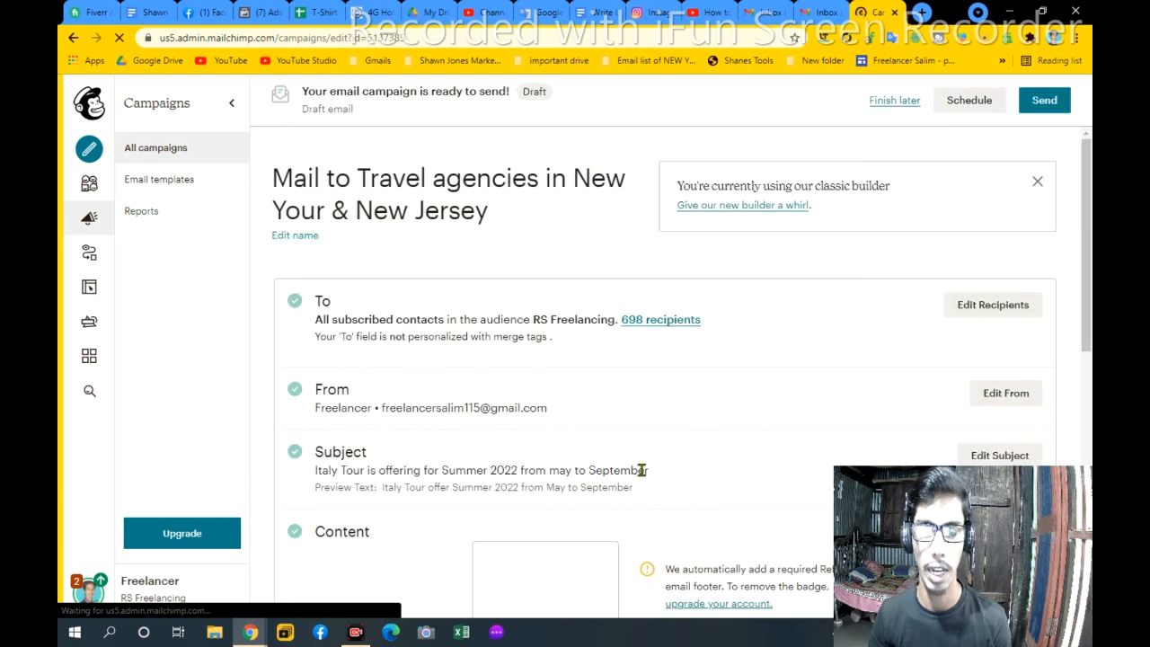
Review the campaign overview down to its tracking settings, and open and close the send confirmation without sending
{"action": "scroll", "coordinate": [643, 470], "scroll_direction": "down", "scroll_amount": 2}
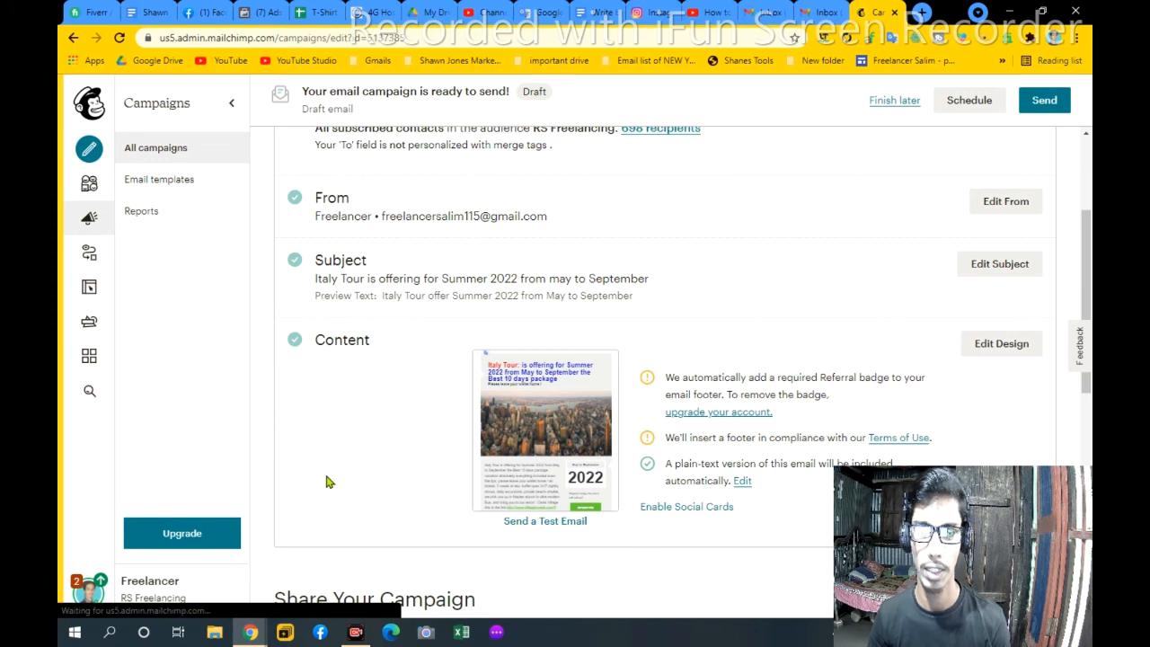
{"action": "scroll", "coordinate": [398, 452], "scroll_direction": "down", "scroll_amount": 4}
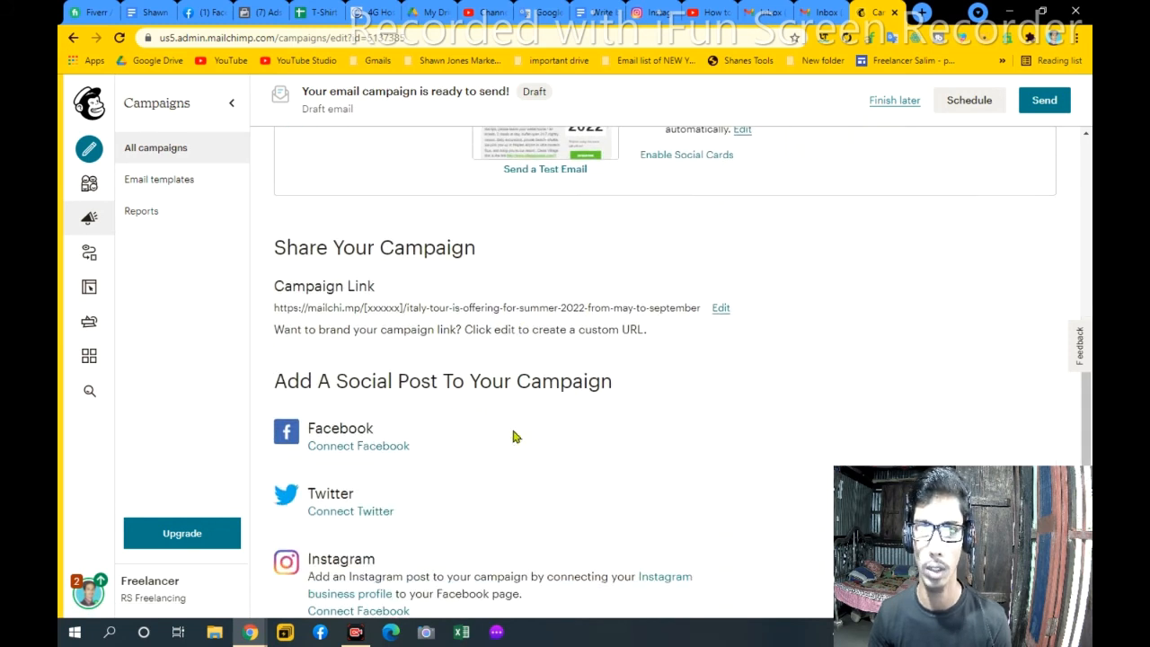
{"action": "scroll", "coordinate": [514, 435], "scroll_direction": "down", "scroll_amount": 2}
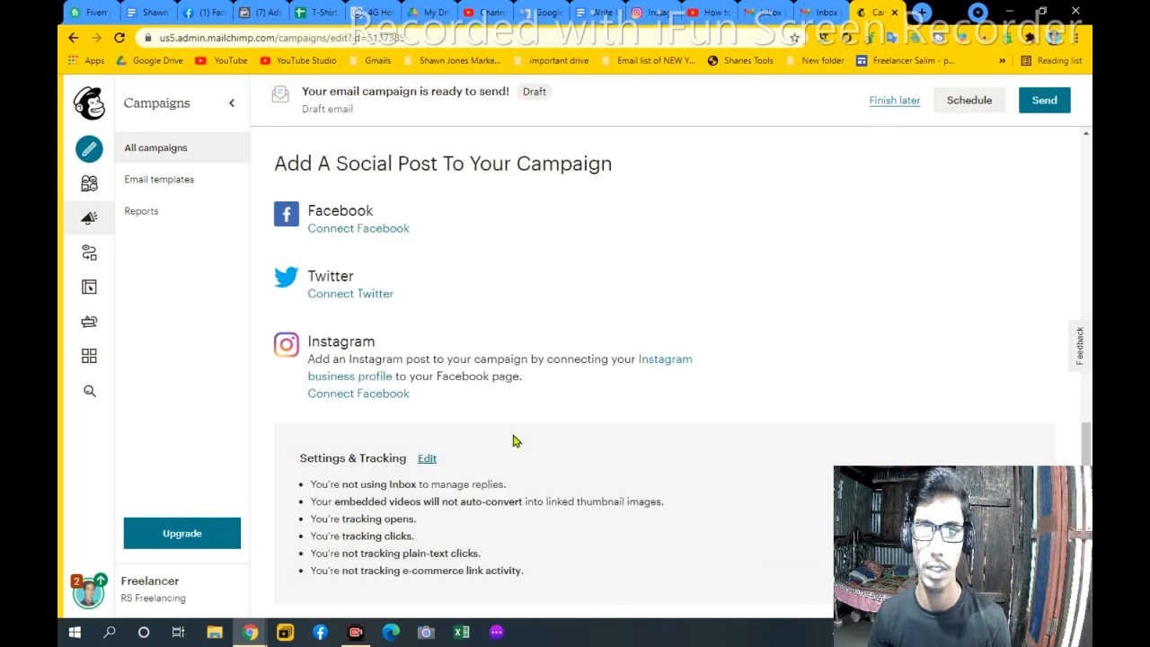
{"action": "scroll", "coordinate": [514, 441], "scroll_direction": "up", "scroll_amount": 8}
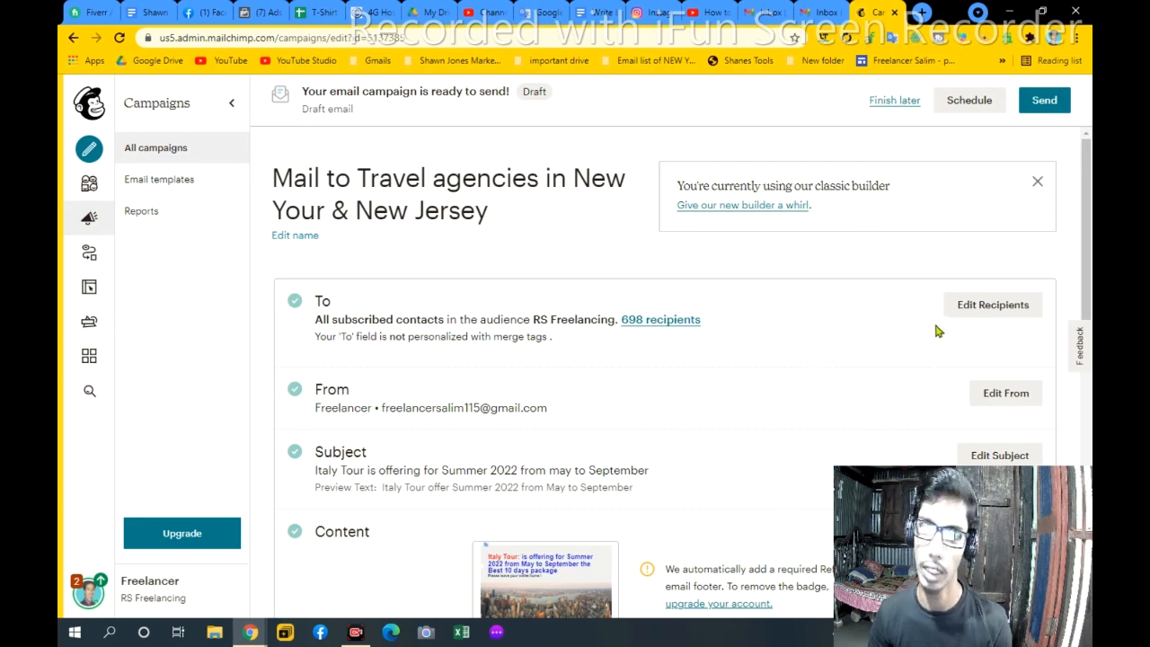
{"action": "left_click", "coordinate": [1044, 100]}
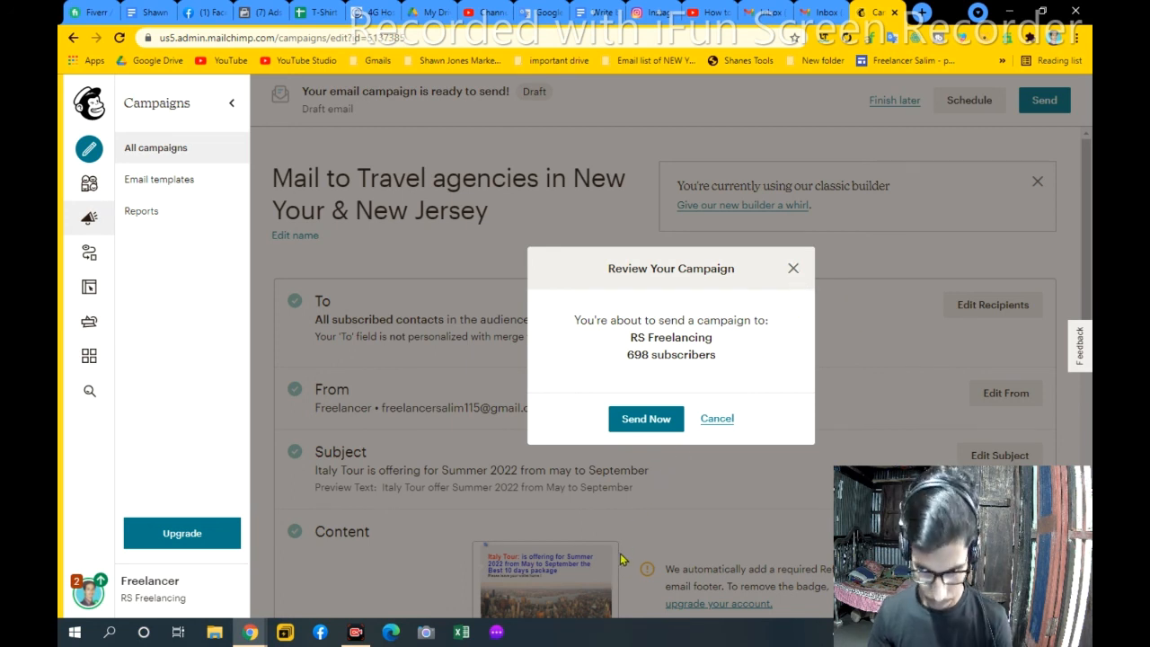
{"action": "left_click", "coordinate": [795, 270]}
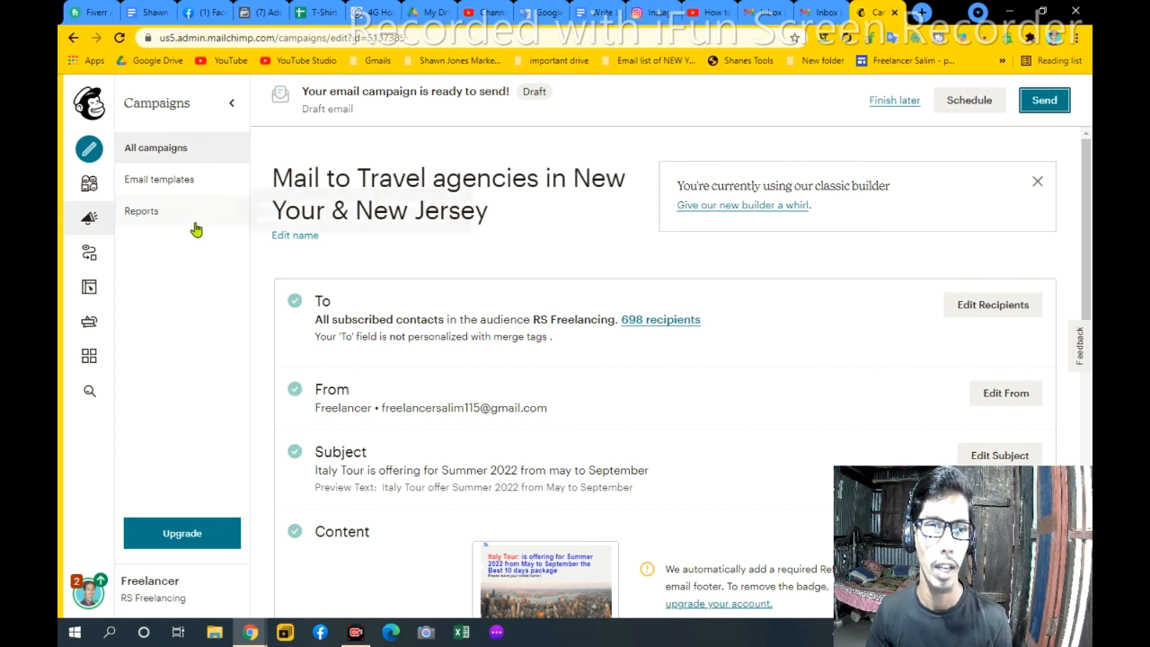
Recheck the draft campaign's sender, subject and content, and leave it for the Mailchimp home page
{"action": "scroll", "coordinate": [477, 349], "scroll_direction": "down", "scroll_amount": 10}
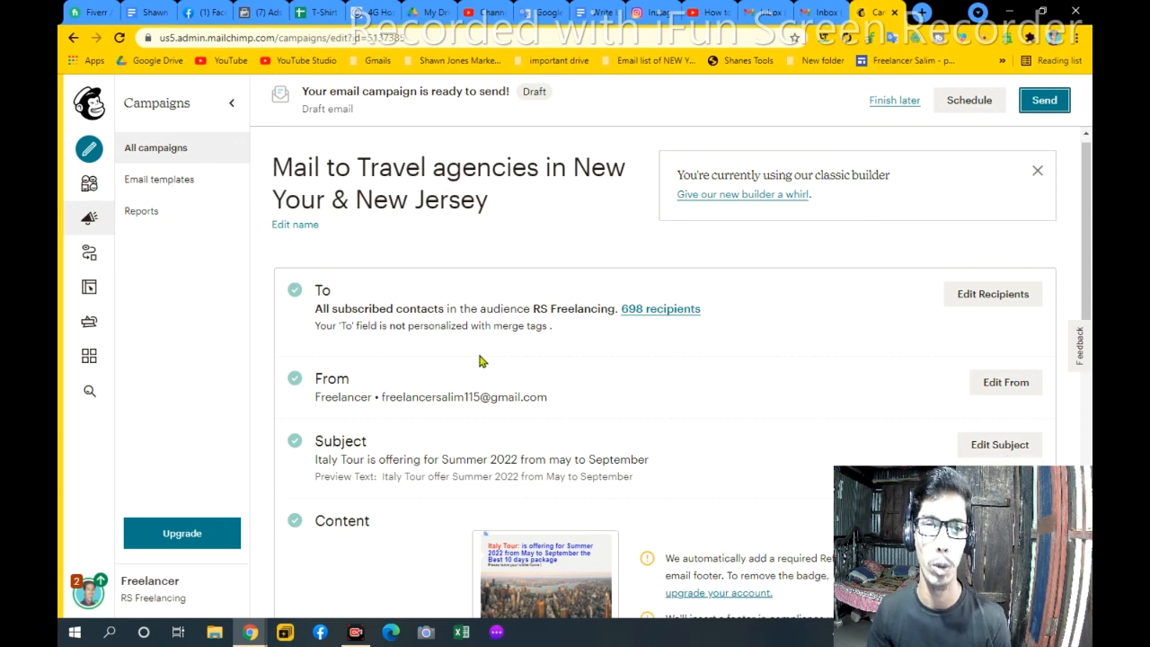
{"action": "scroll", "coordinate": [479, 355], "scroll_direction": "up", "scroll_amount": 5}
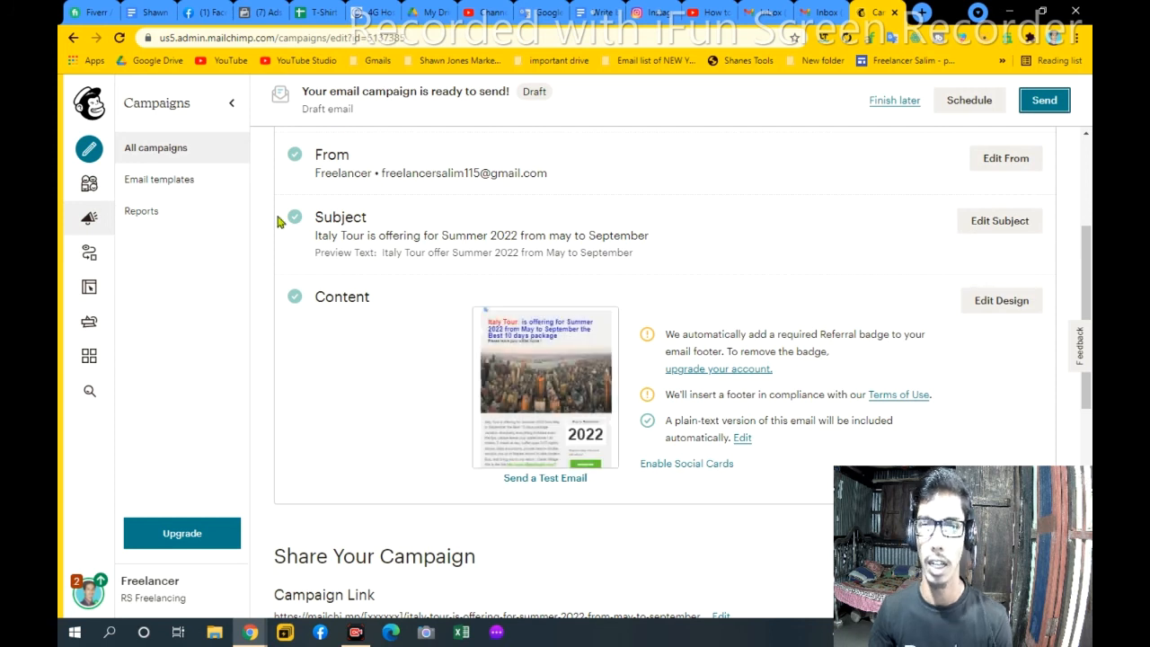
{"action": "scroll", "coordinate": [401, 310], "scroll_direction": "up", "scroll_amount": 3}
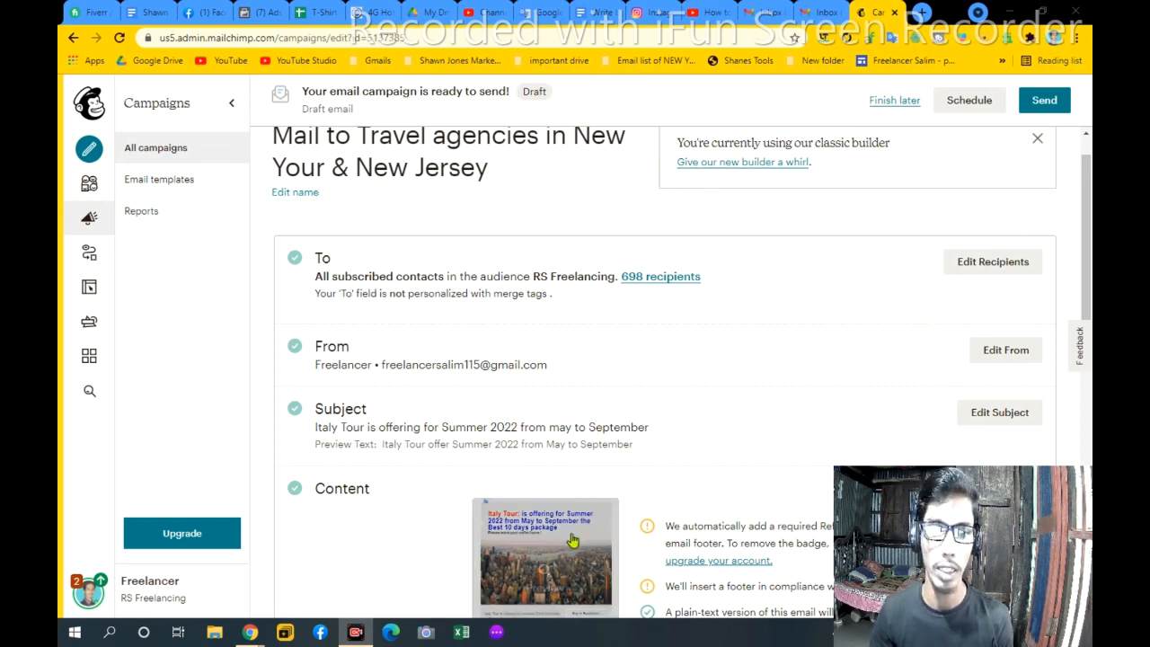
{"action": "mouse_move", "coordinate": [530, 565]}
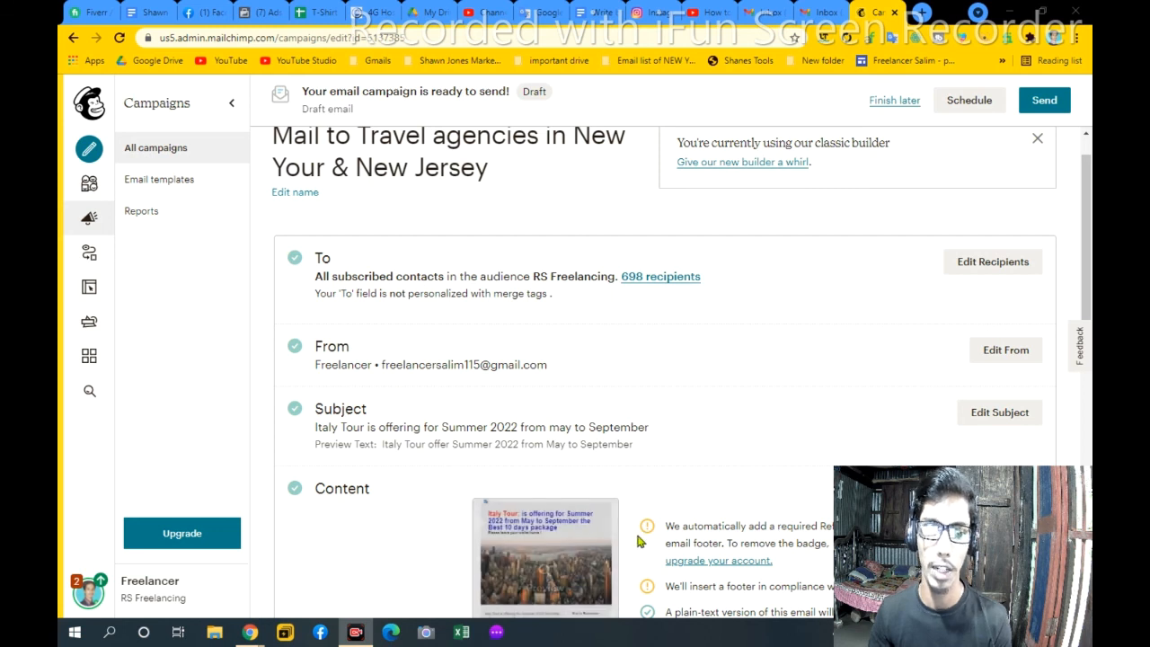
{"action": "left_click", "coordinate": [88, 103]}
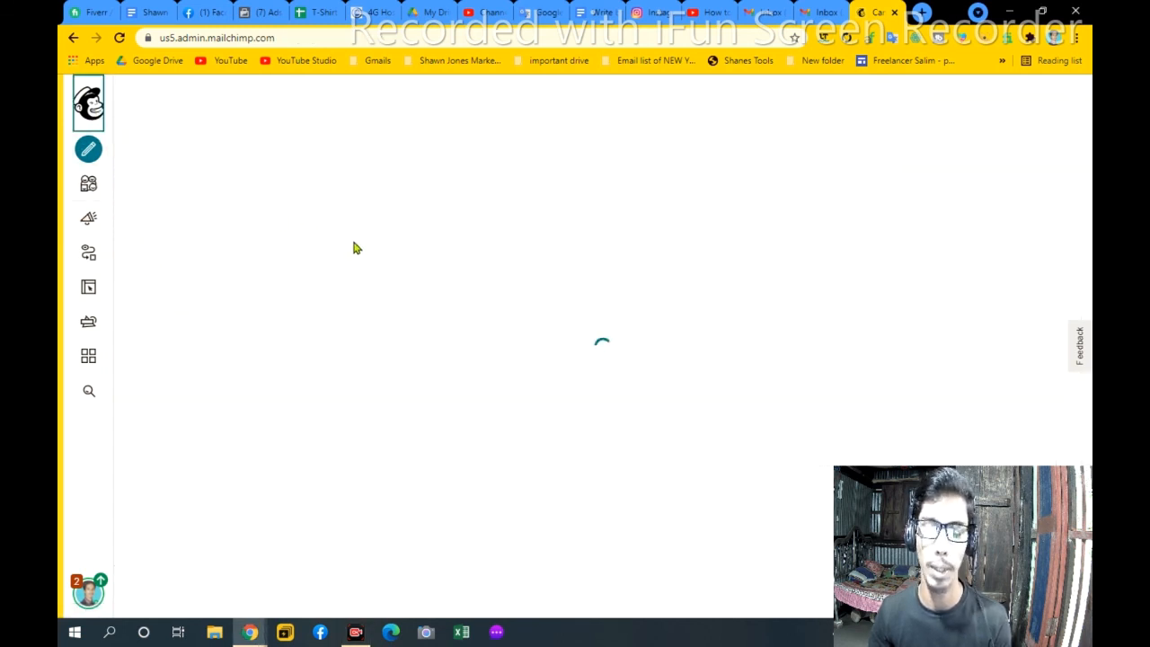